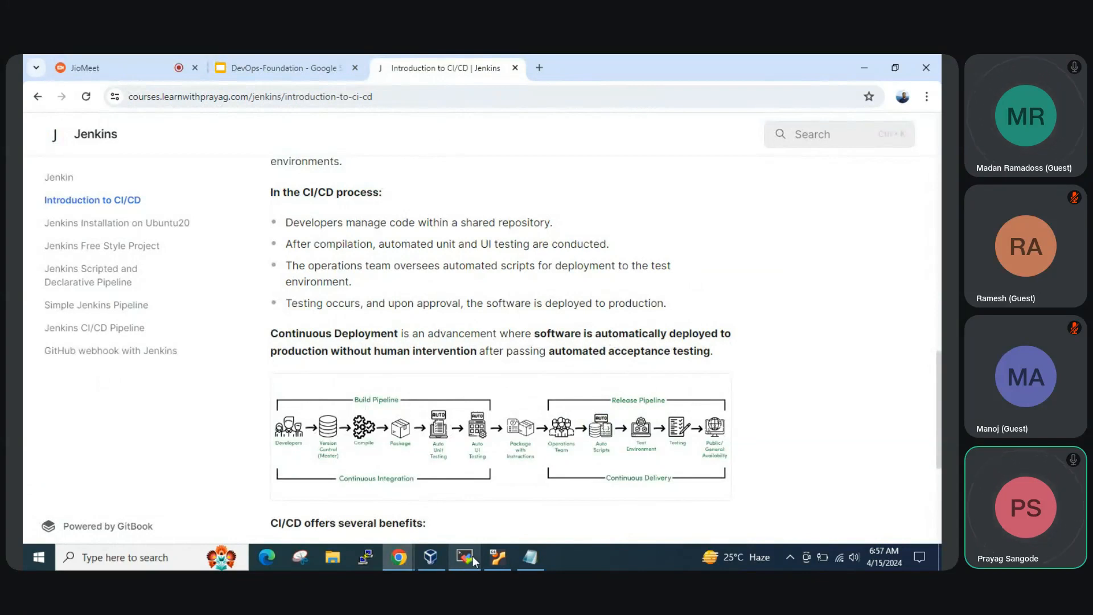
# Bring up the JioMeet screen-sharing notification window and hide it
pyautogui.moveTo(469, 562)
pyautogui.click(399, 557)
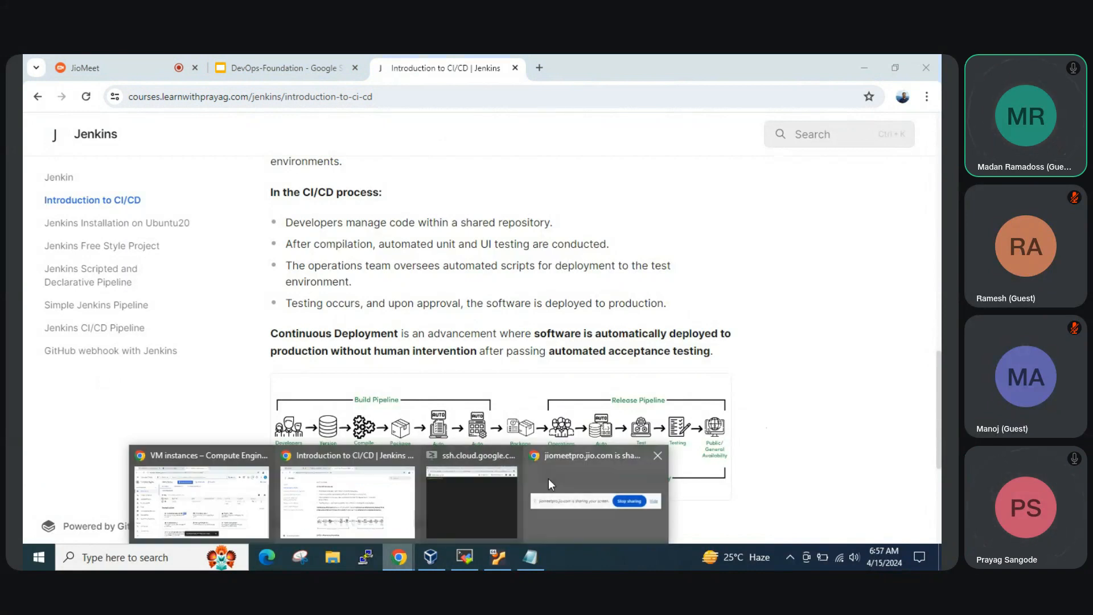
pyautogui.click(593, 482)
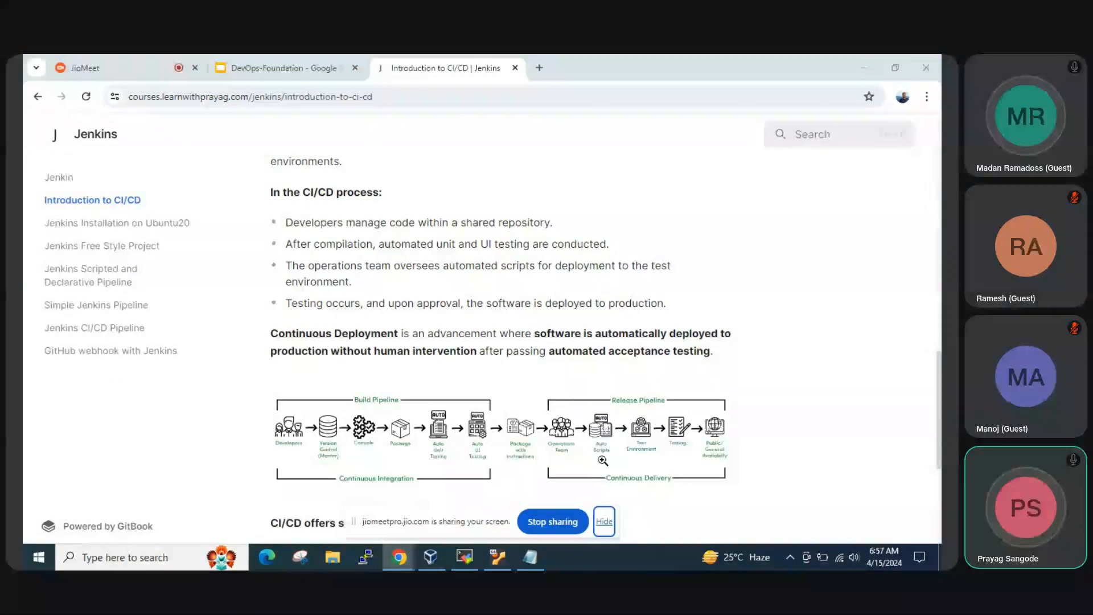
pyautogui.click(603, 522)
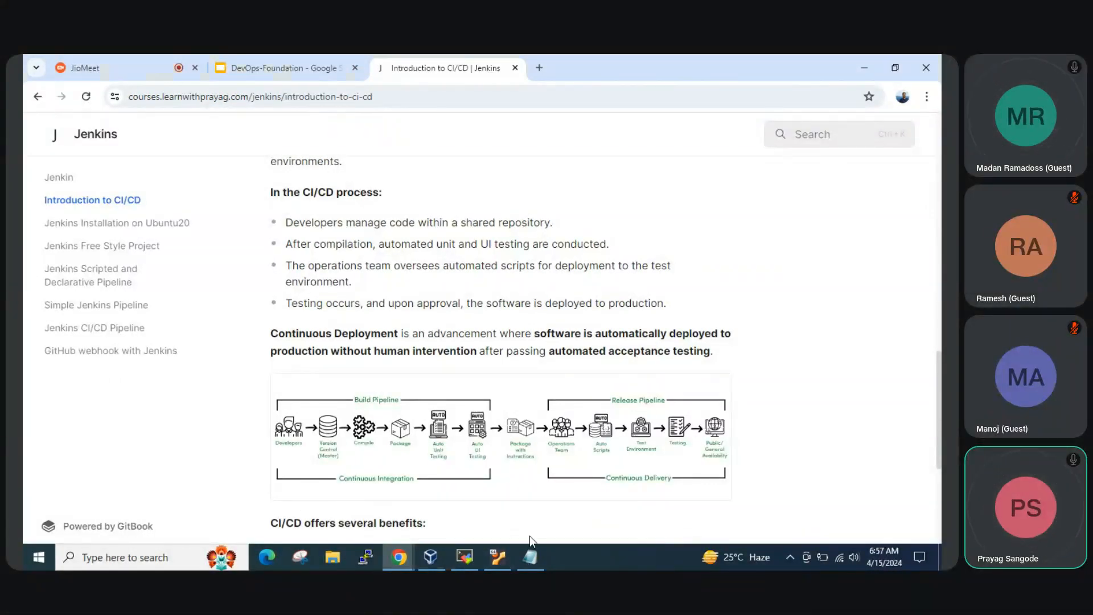
# Switch to the jenkins VM's SSH terminal, display /proc/cpuinfo with cat and review its processor entries
pyautogui.click(399, 557)
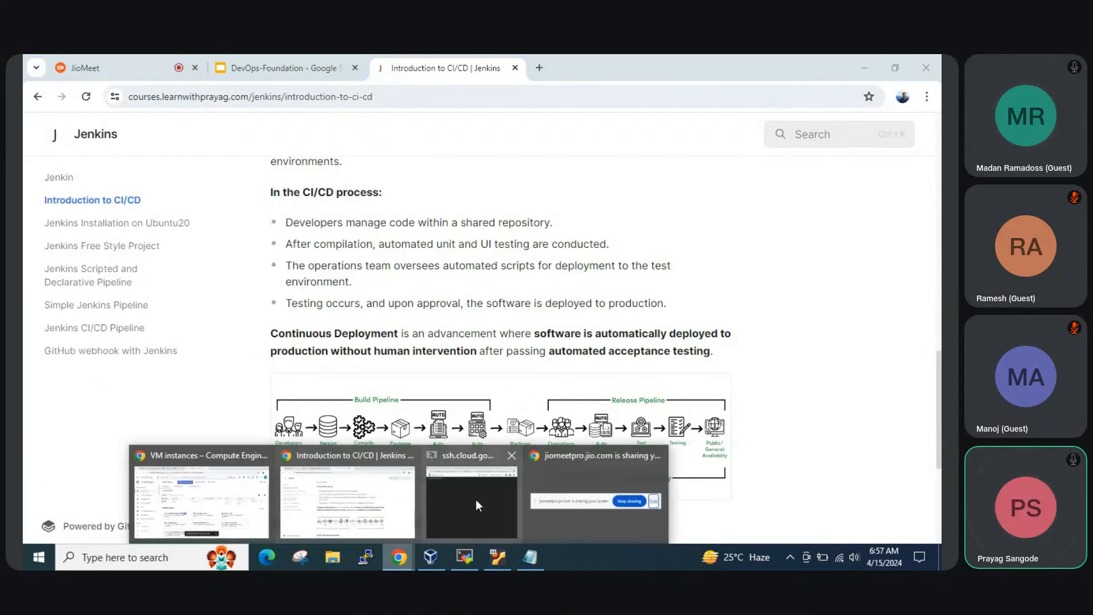
pyautogui.click(476, 499)
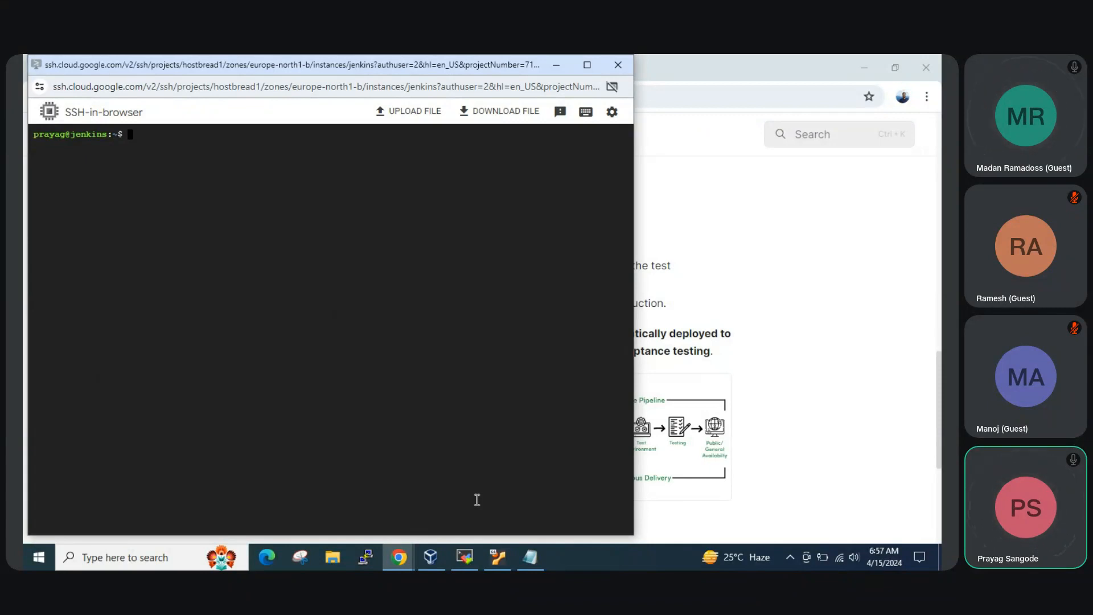
pyautogui.write('cat /proc/')
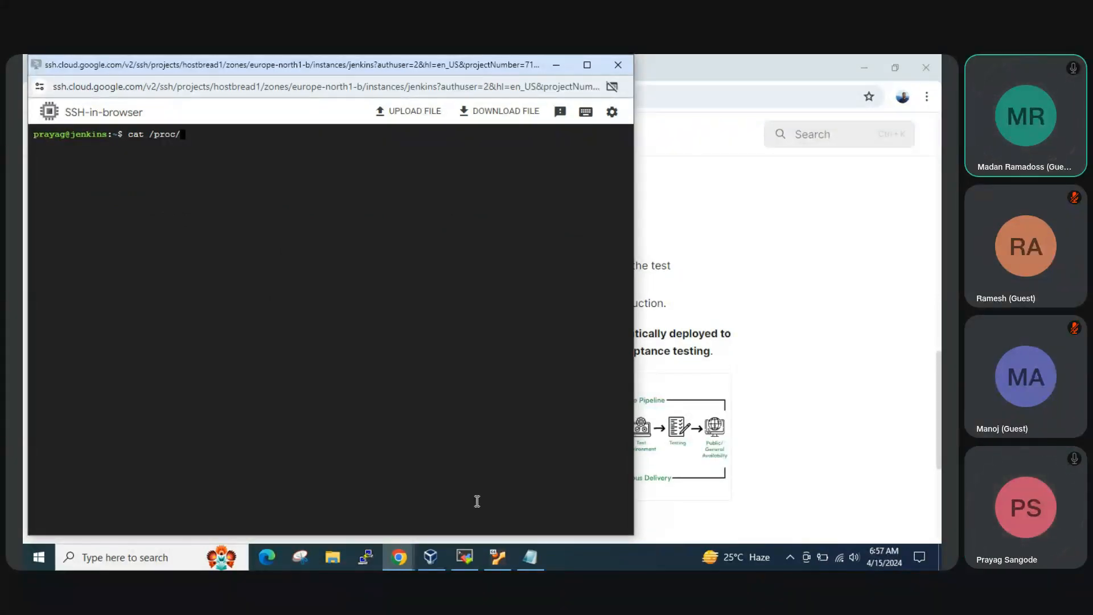
pyautogui.write('c/cp')
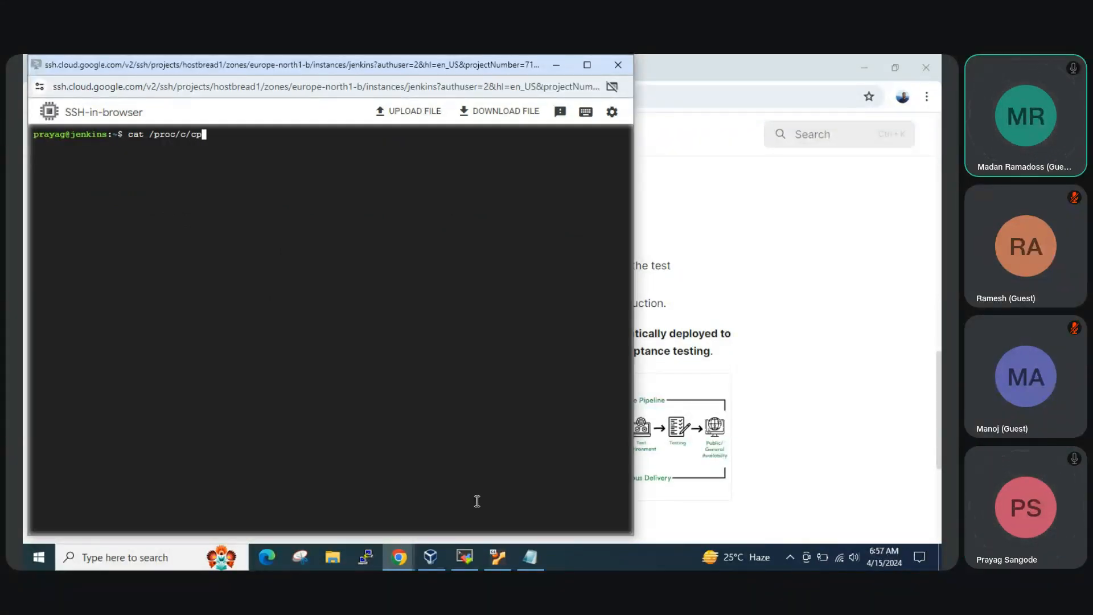
pyautogui.press('BackSpace')
pyautogui.press('BackSpace')
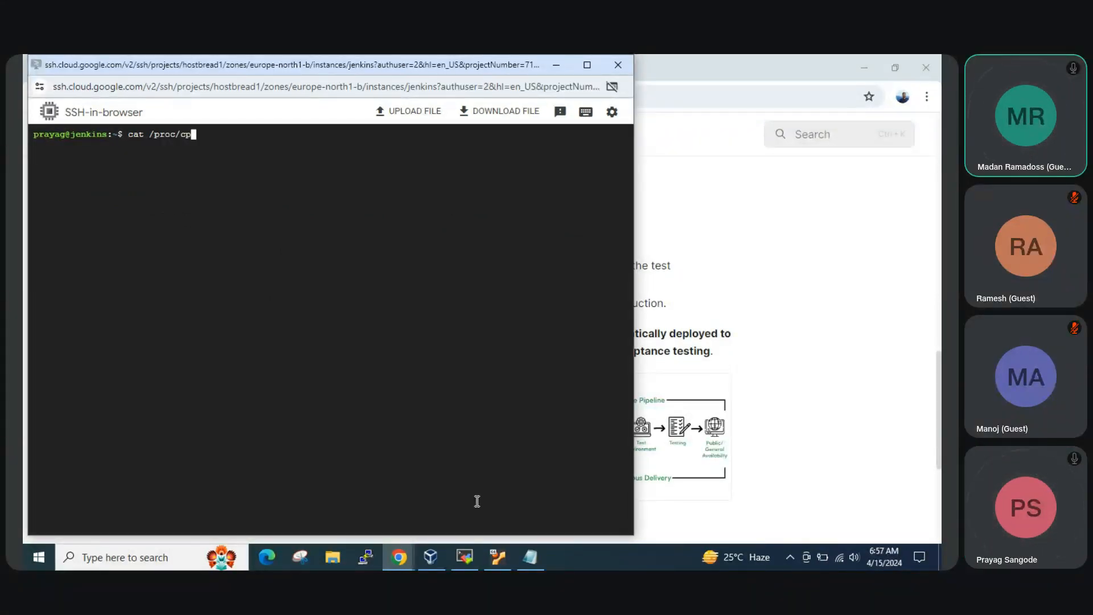
pyautogui.write('p')
pyautogui.press('Tab')
pyautogui.press('Return')
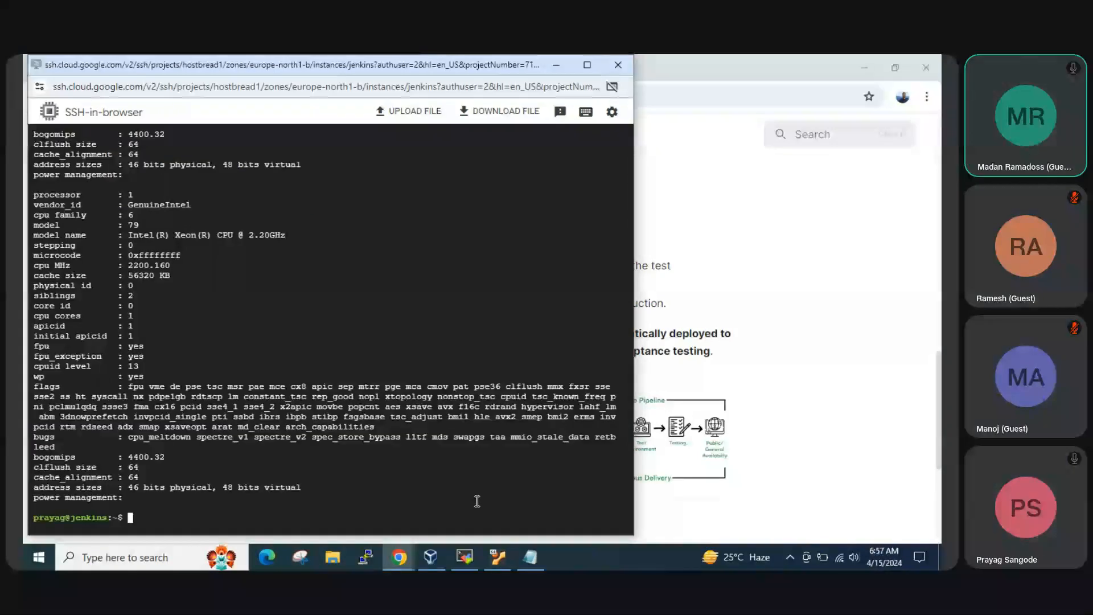
pyautogui.scroll(9, 205, 374)
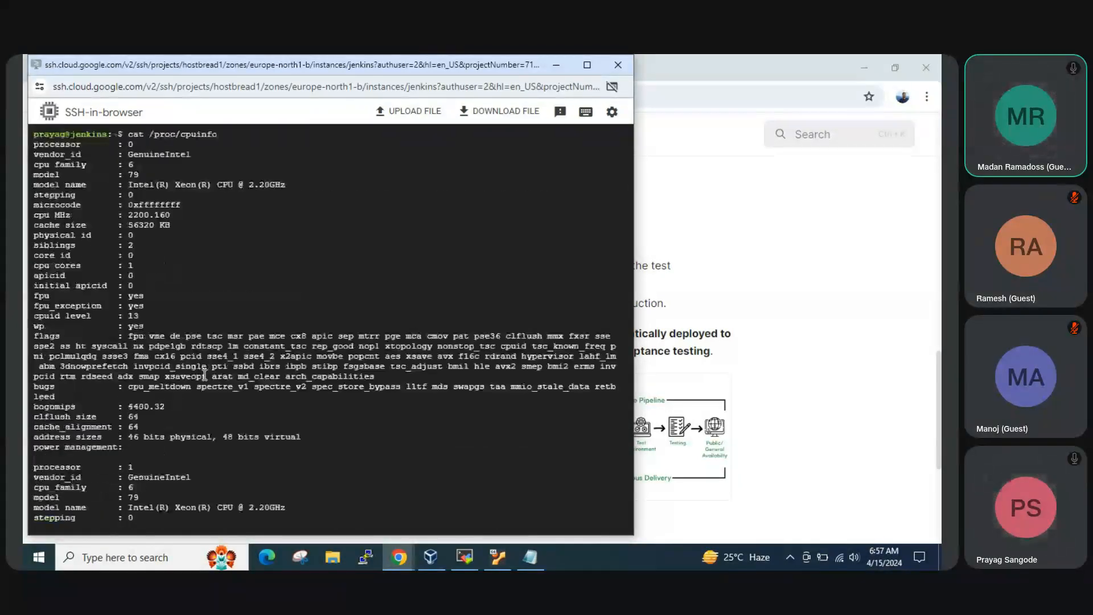
pyautogui.scroll(-9, 205, 375)
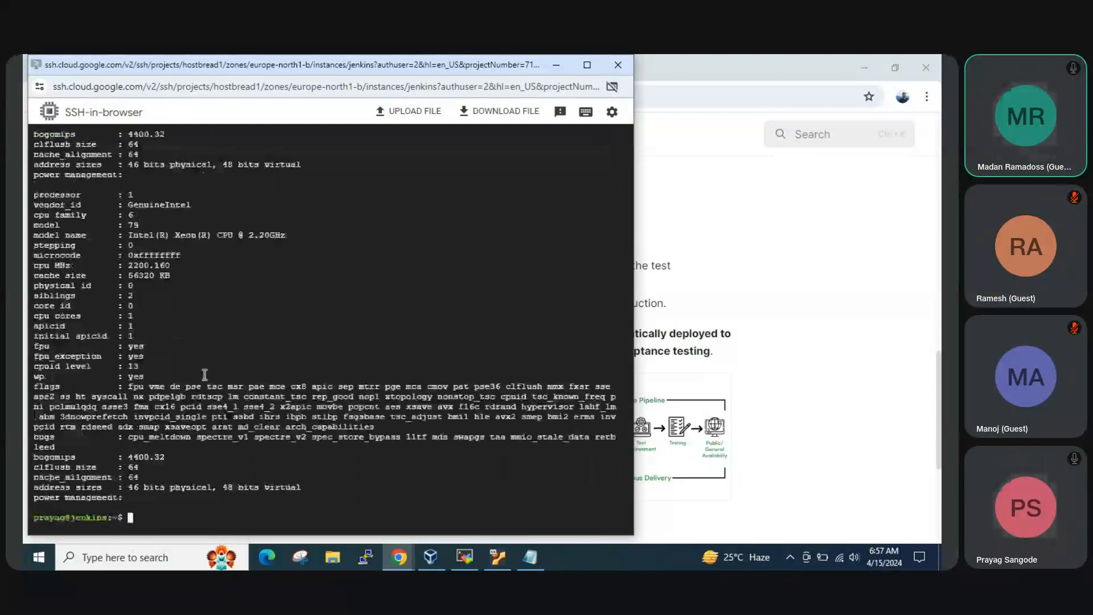
pyautogui.scroll(9, 205, 374)
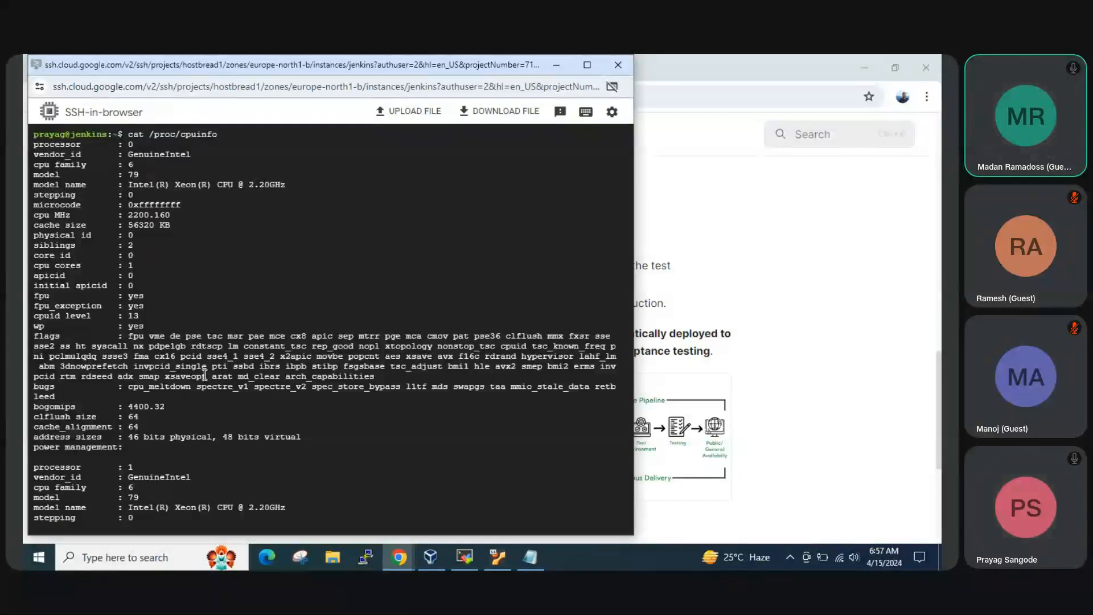
pyautogui.scroll(-9, 205, 376)
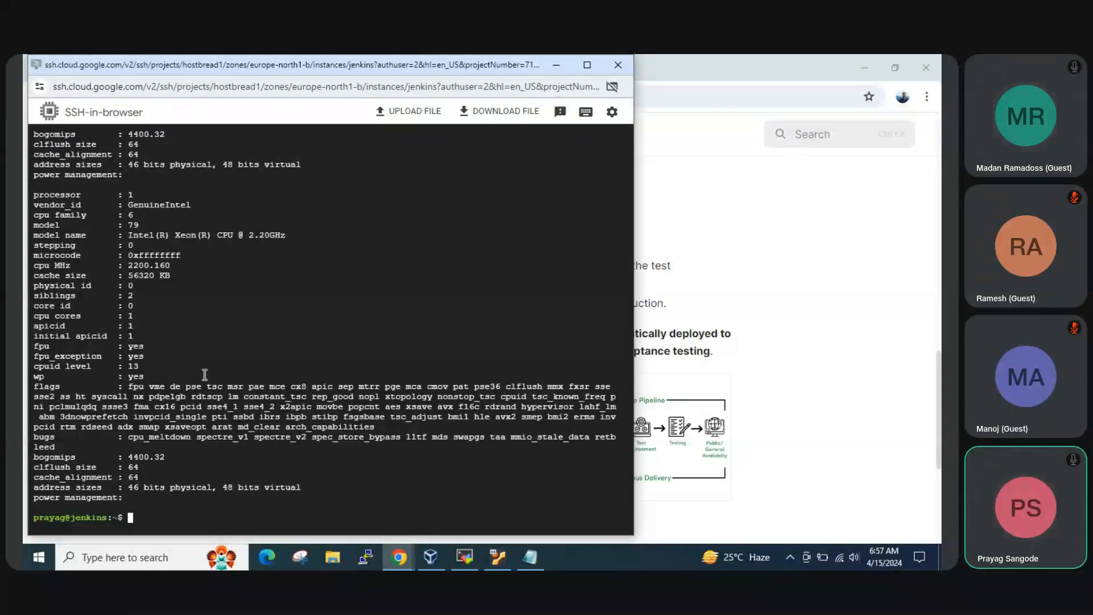
# Check the VM's memory with free -g, mark the total memory value and review the processor entries again
pyautogui.write('free -g')
pyautogui.press('Return')
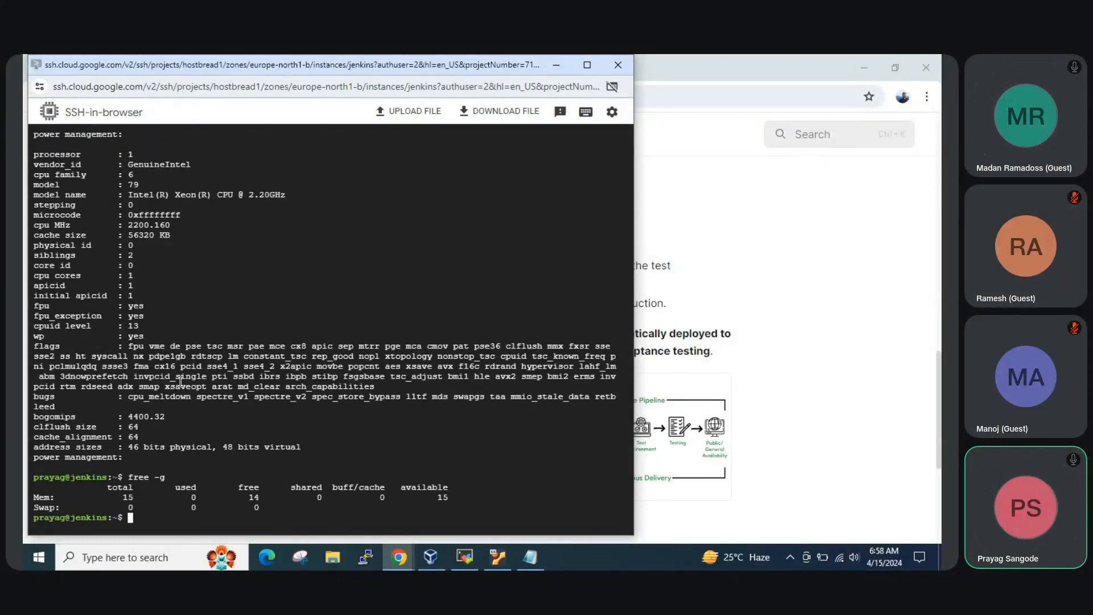
pyautogui.doubleClick(131, 498)
pyautogui.scroll(5, 311, 335)
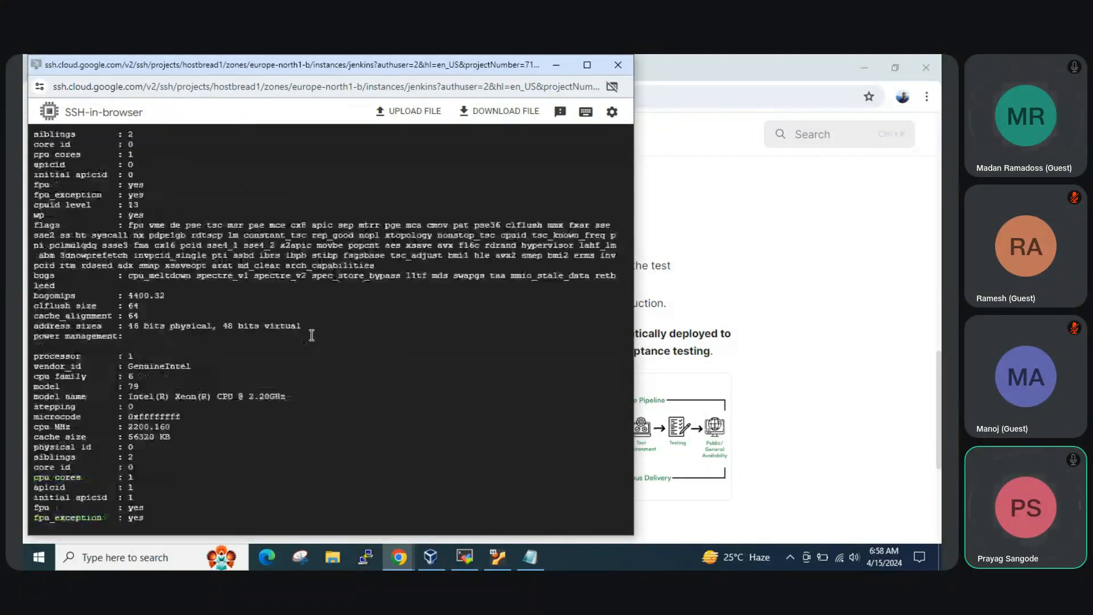
pyautogui.scroll(3, 311, 335)
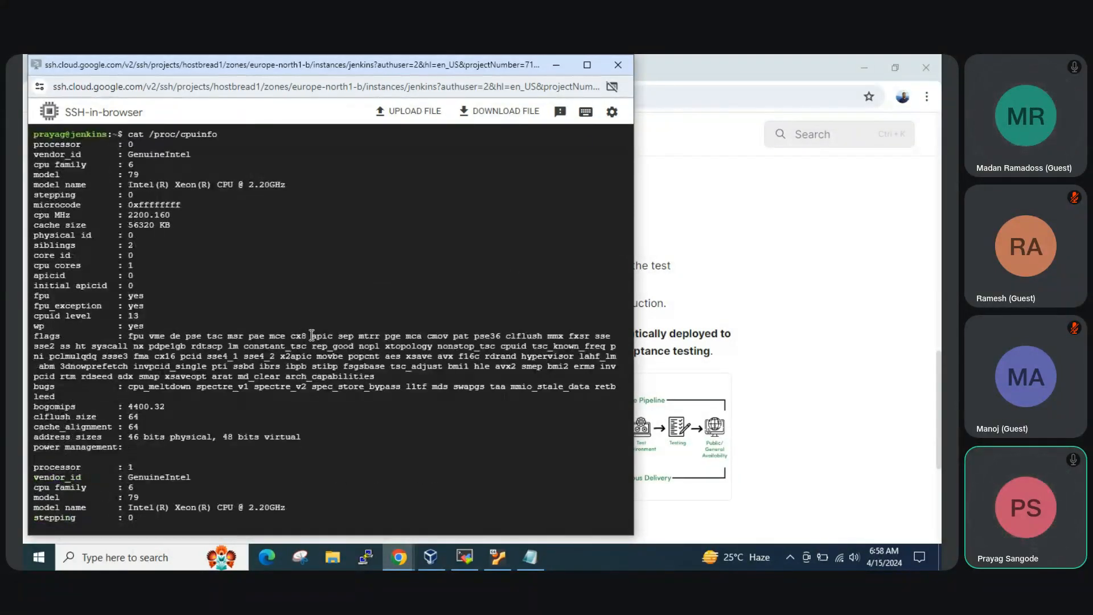
pyautogui.scroll(-8, 311, 335)
pyautogui.scroll(9, 311, 334)
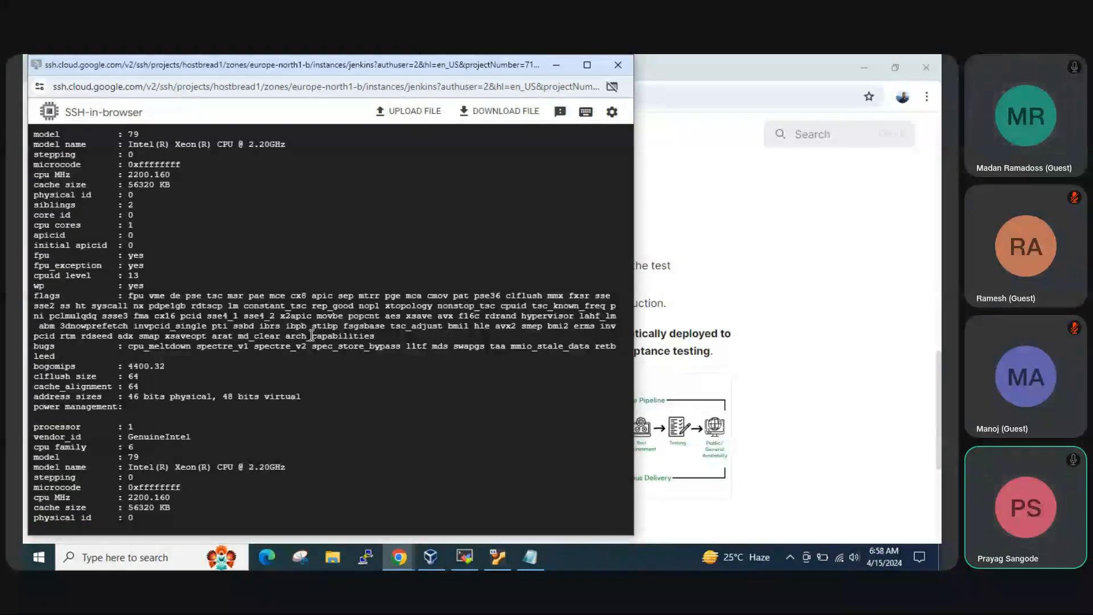
pyautogui.scroll(-9, 311, 335)
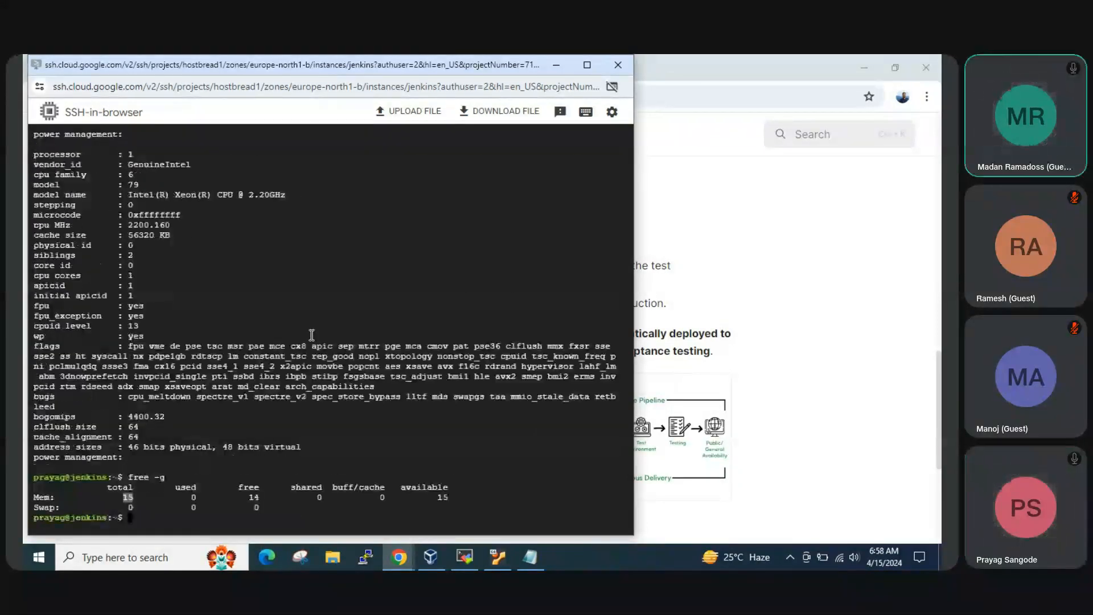
# Return to the SSH terminal by way of the course page and clear the terminal output
pyautogui.click(828, 274)
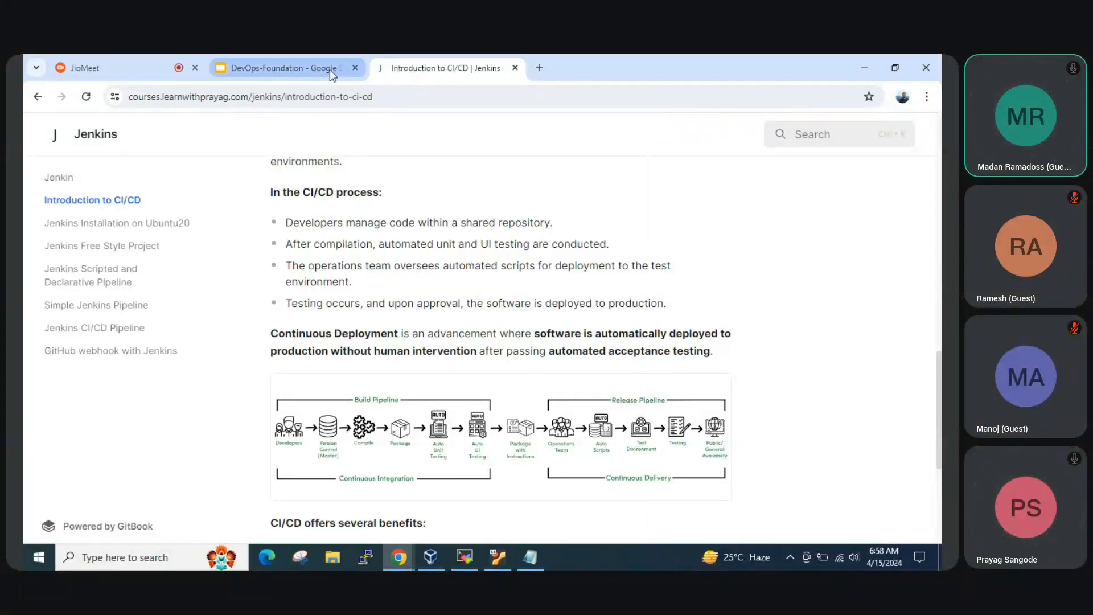
pyautogui.moveTo(466, 558)
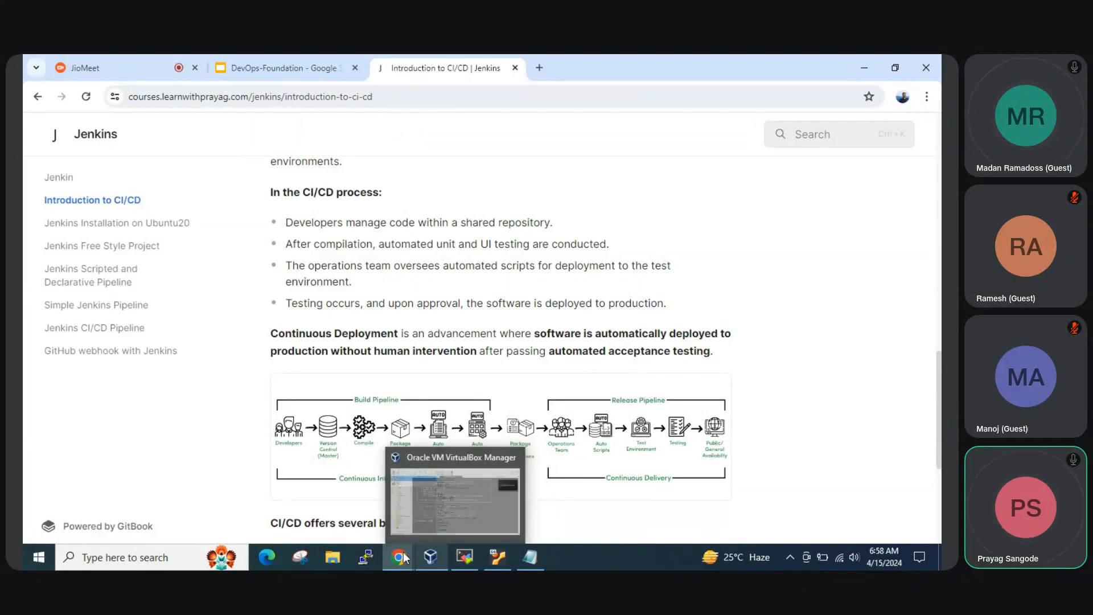
pyautogui.moveTo(403, 559)
pyautogui.click(493, 495)
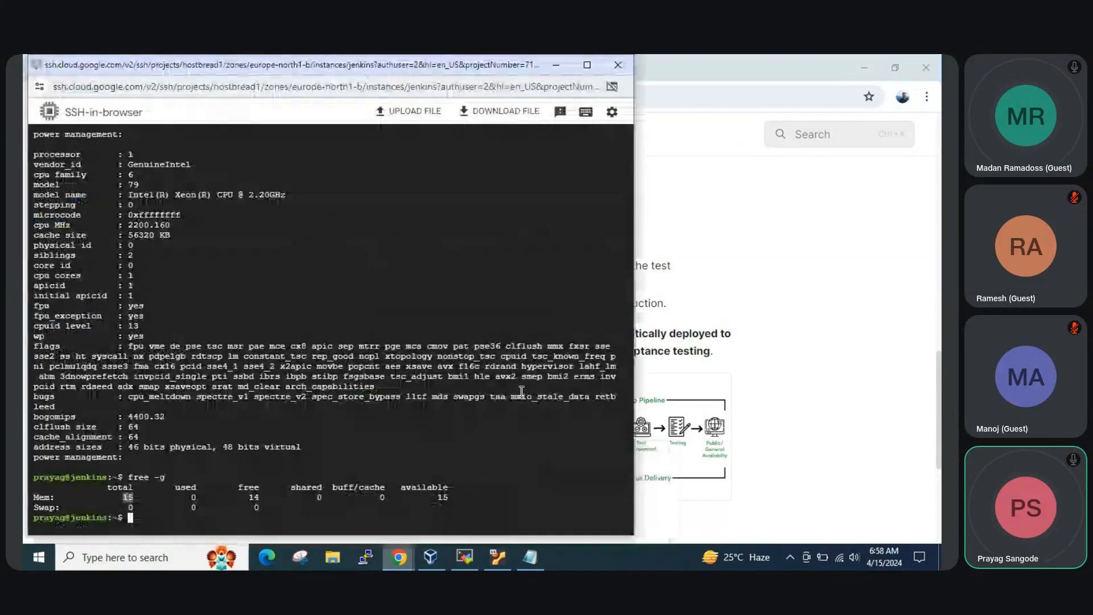
pyautogui.write('clear')
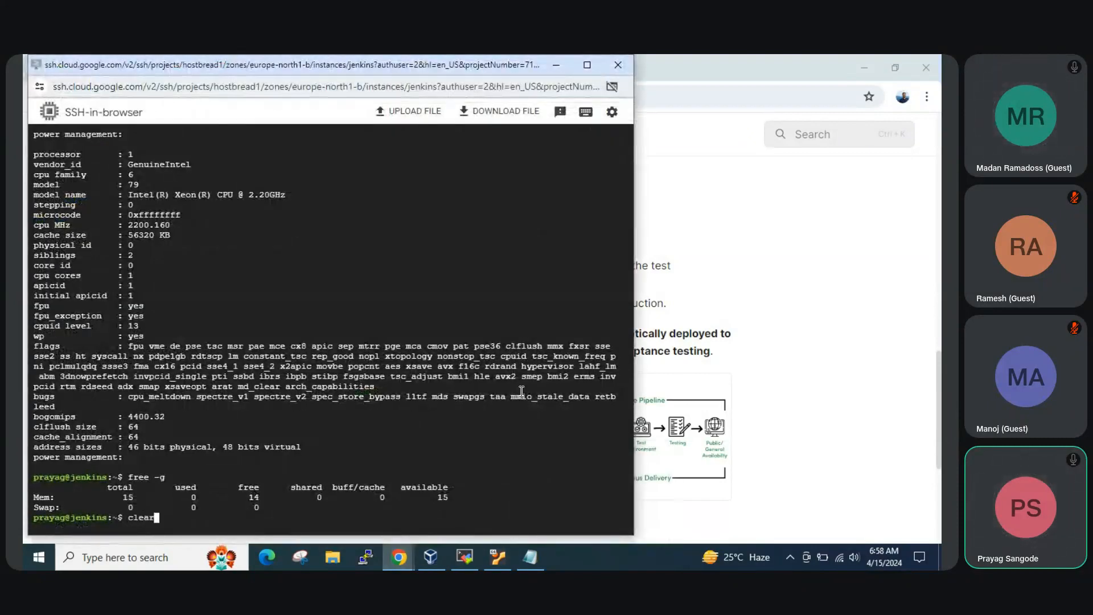
pyautogui.press('Return')
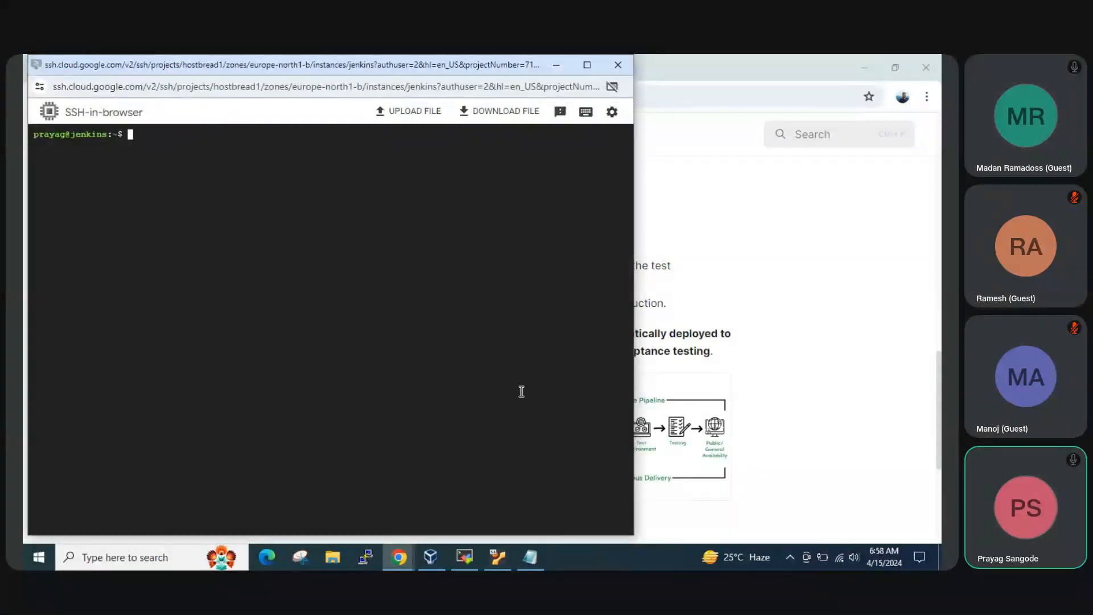
# Open the Jenkins Installation on Ubuntu20 page in the course site and copy the sudo apt update command
pyautogui.click(732, 256)
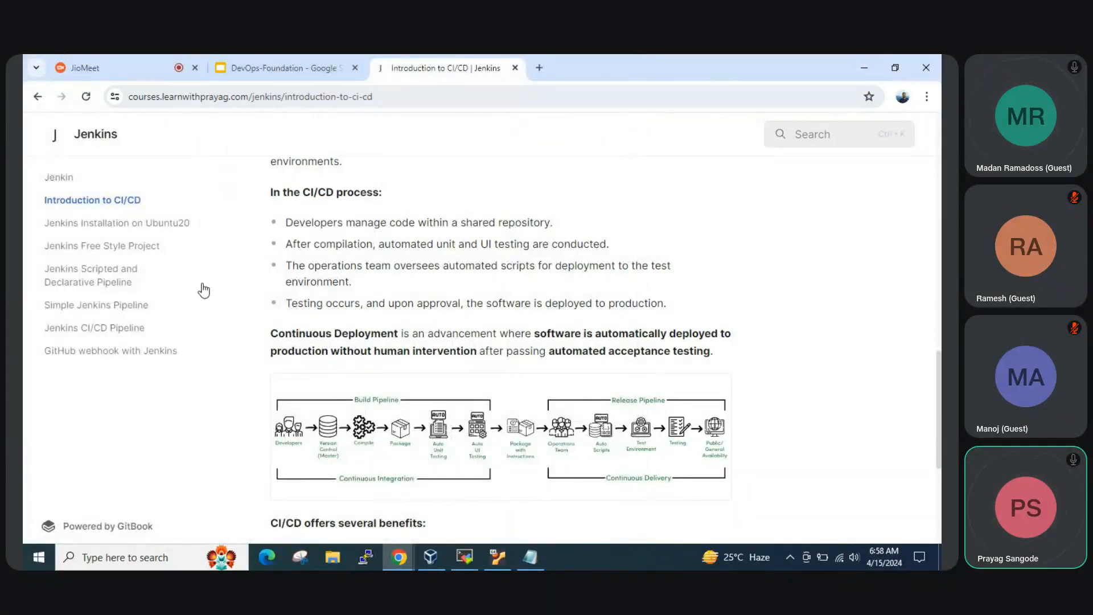
pyautogui.click(142, 225)
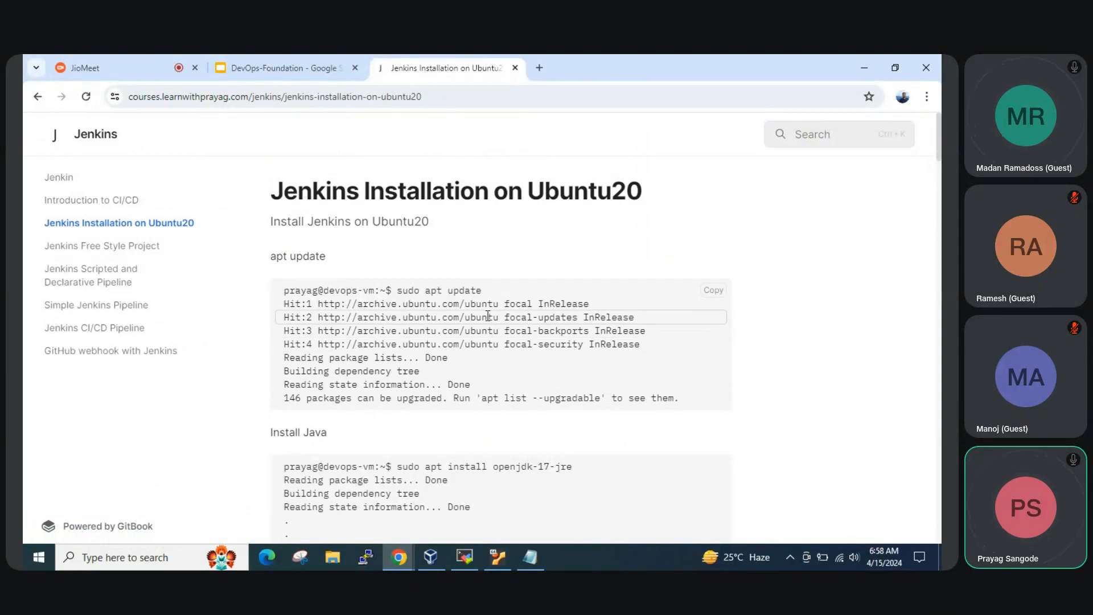
pyautogui.moveTo(490, 296); pyautogui.dragTo(401, 286)
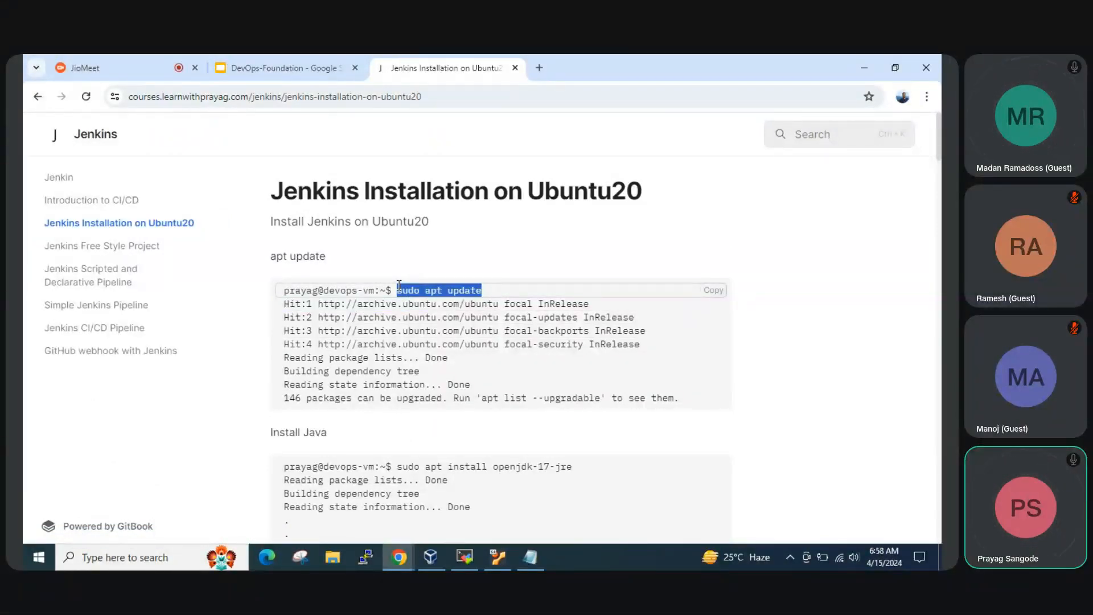
# Paste the copied command into the jenkins VM's SSH terminal and run sudo apt update
pyautogui.moveTo(398, 557)
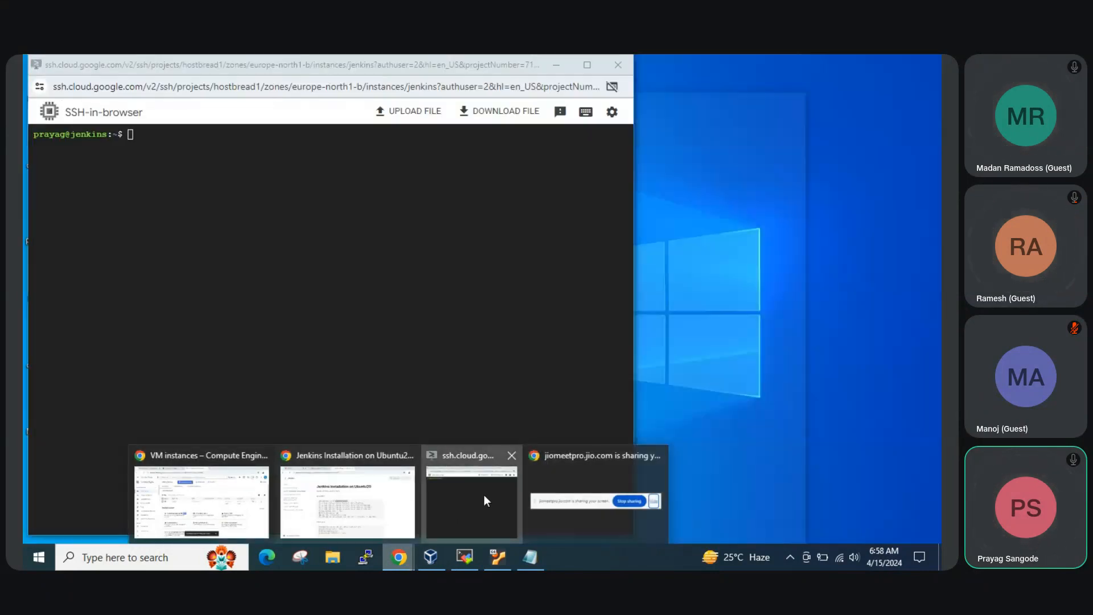
pyautogui.click(484, 500)
pyautogui.rightClick(449, 277)
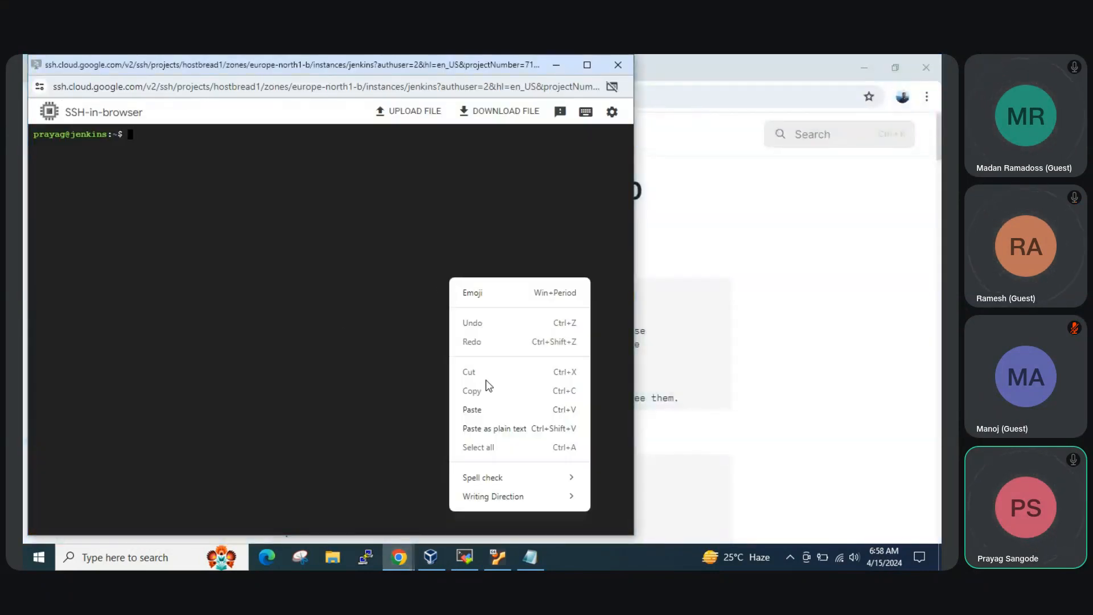
pyautogui.click(471, 409)
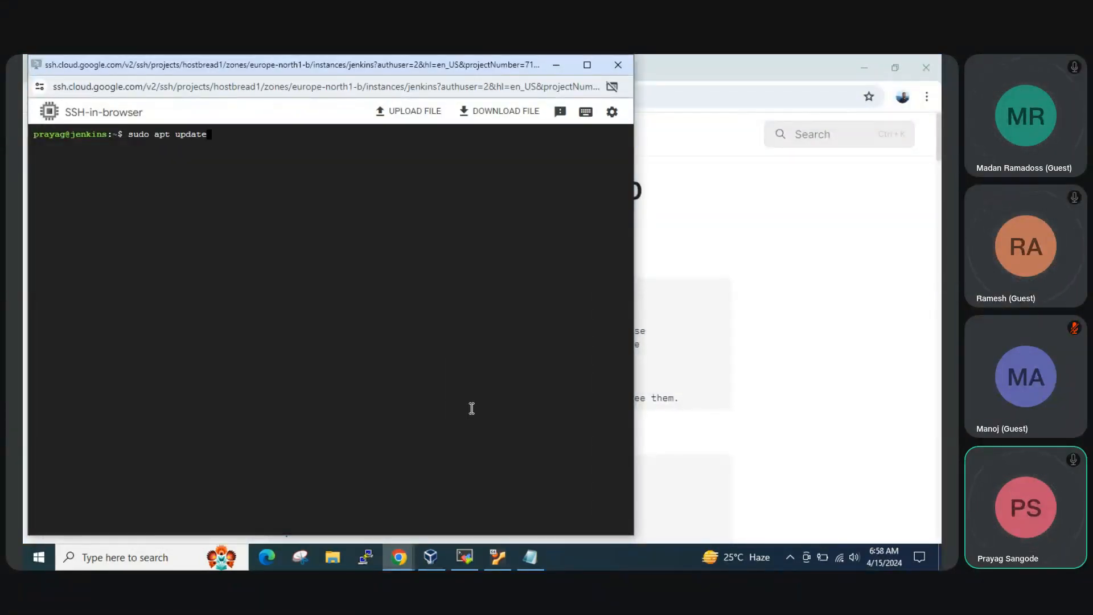
pyautogui.press('Return')
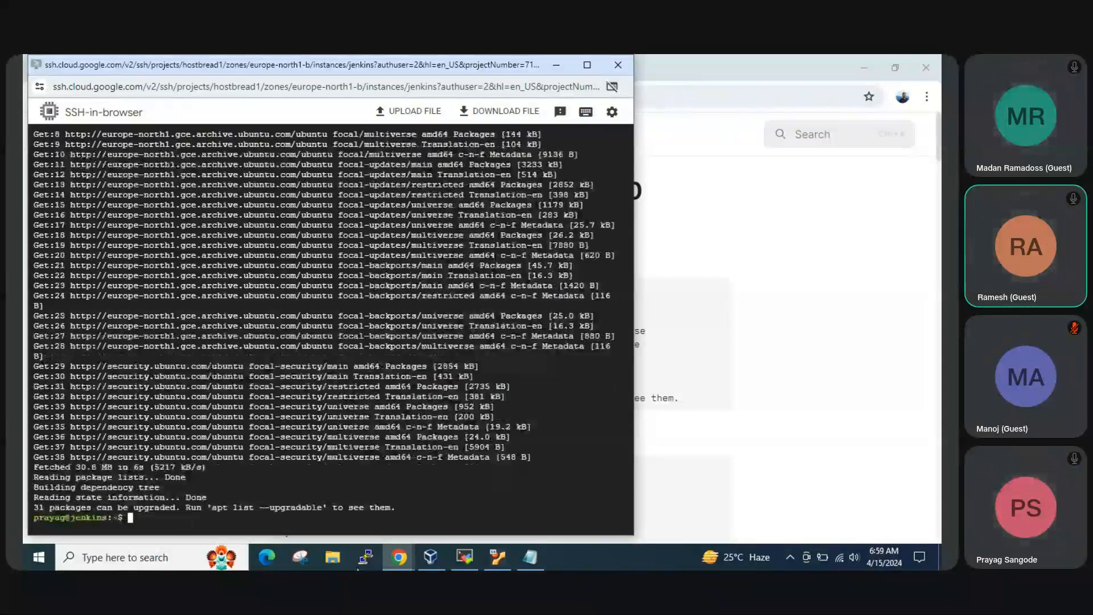
# Switch to the Jenkins Installation on Ubuntu20 course page and copy the command sudo apt install openjdk-17-jre
pyautogui.moveTo(401, 558)
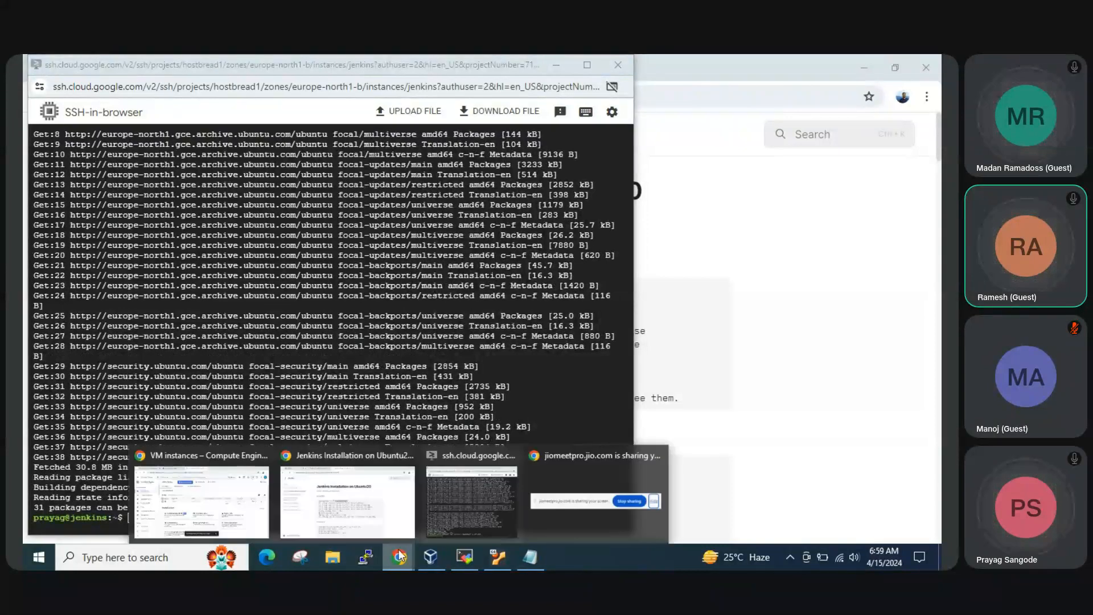
pyautogui.click(375, 527)
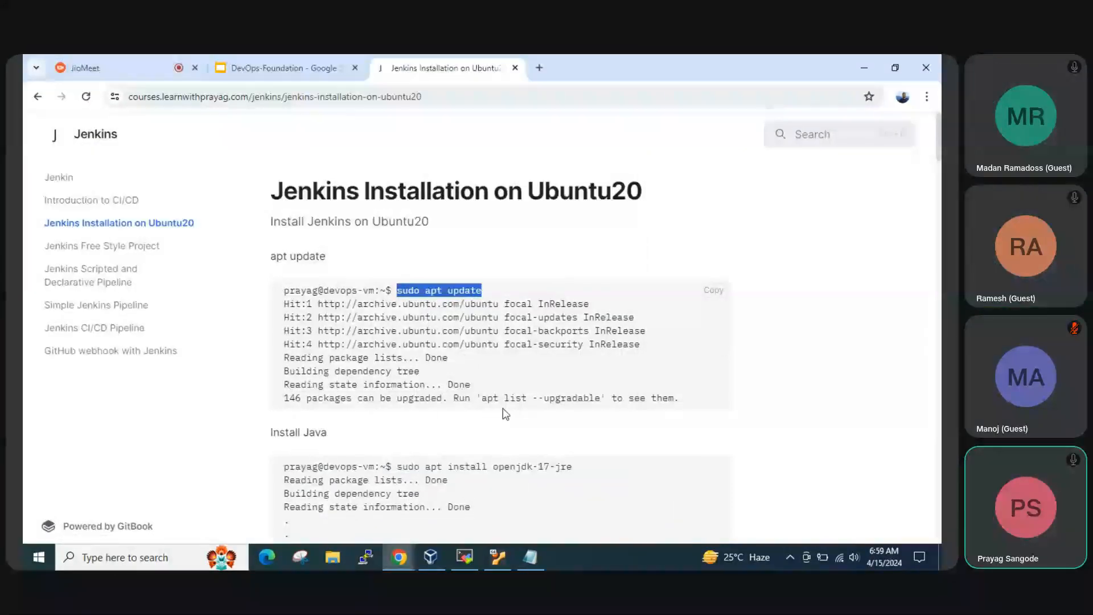
pyautogui.scroll(-1, 504, 414)
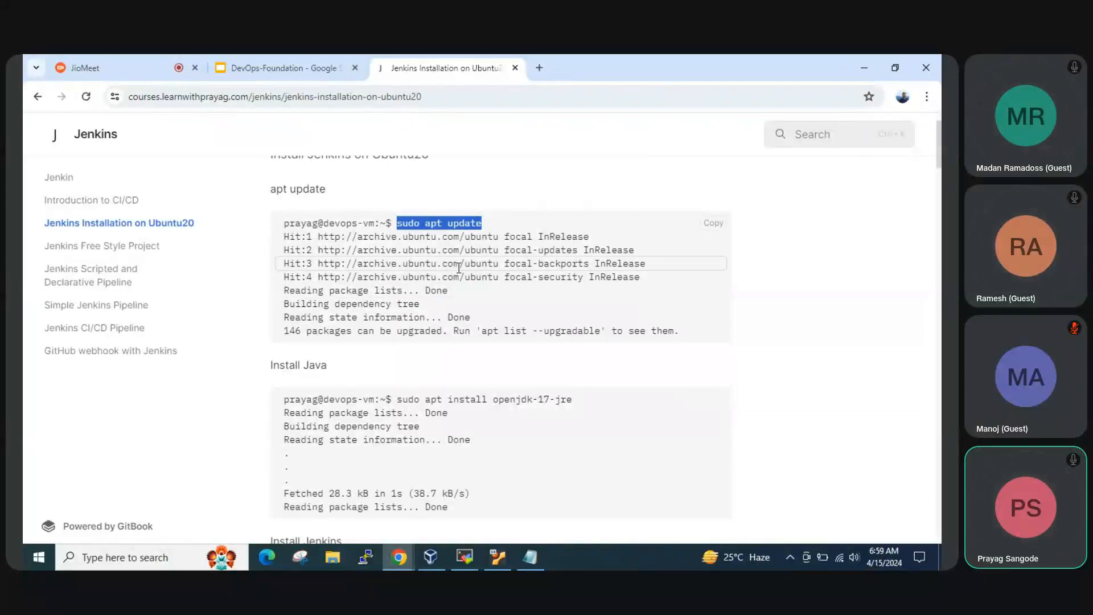
pyautogui.moveTo(571, 399); pyautogui.dragTo(394, 399)
pyautogui.hotkey('ctrl', 'c')
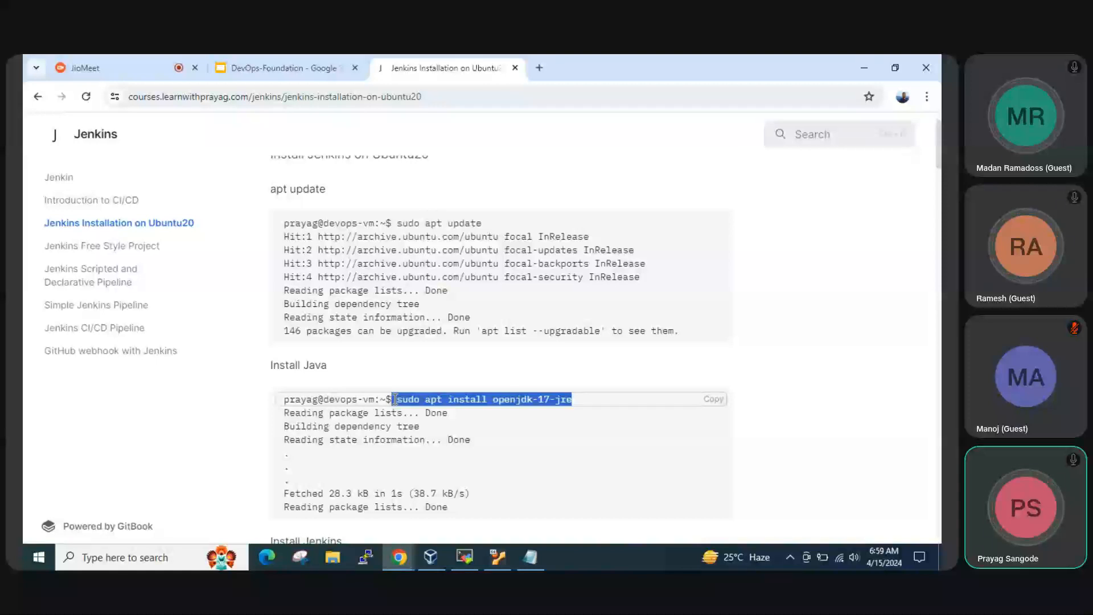
# Run the copied sudo apt install openjdk-17-jre command in the VM's SSH terminal and accept the installation with y
pyautogui.click(405, 556)
pyautogui.click(490, 484)
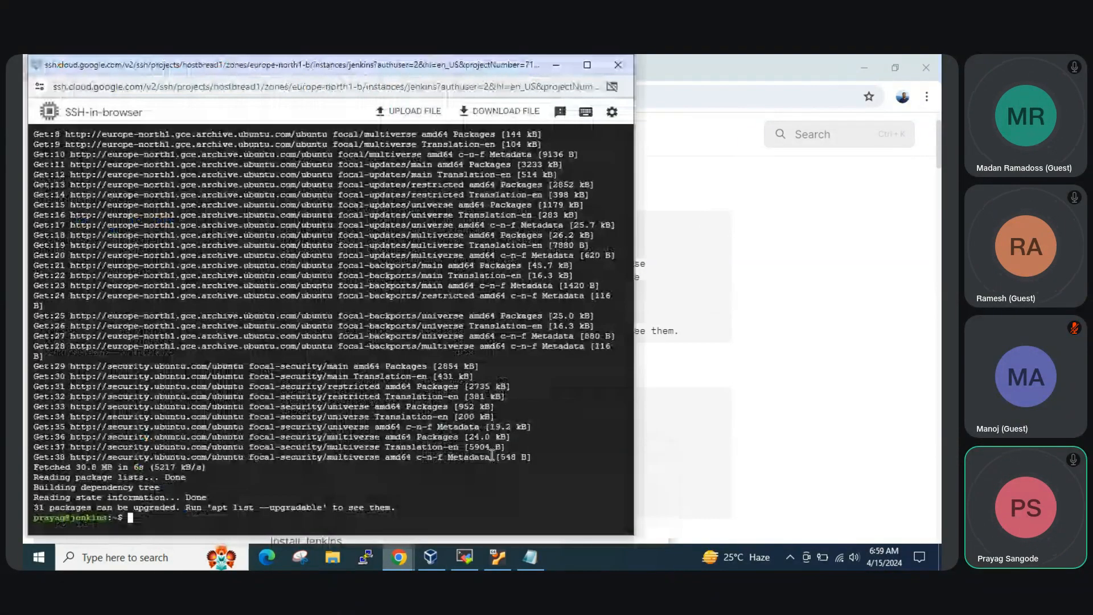
pyautogui.rightClick(498, 162)
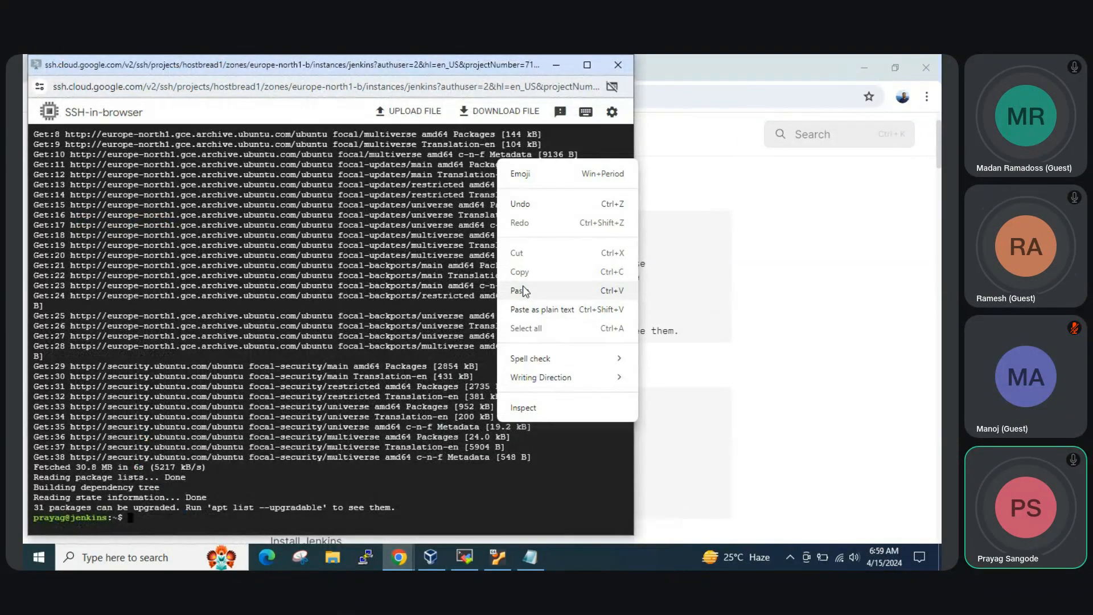
pyautogui.click(523, 291)
pyautogui.press('Return')
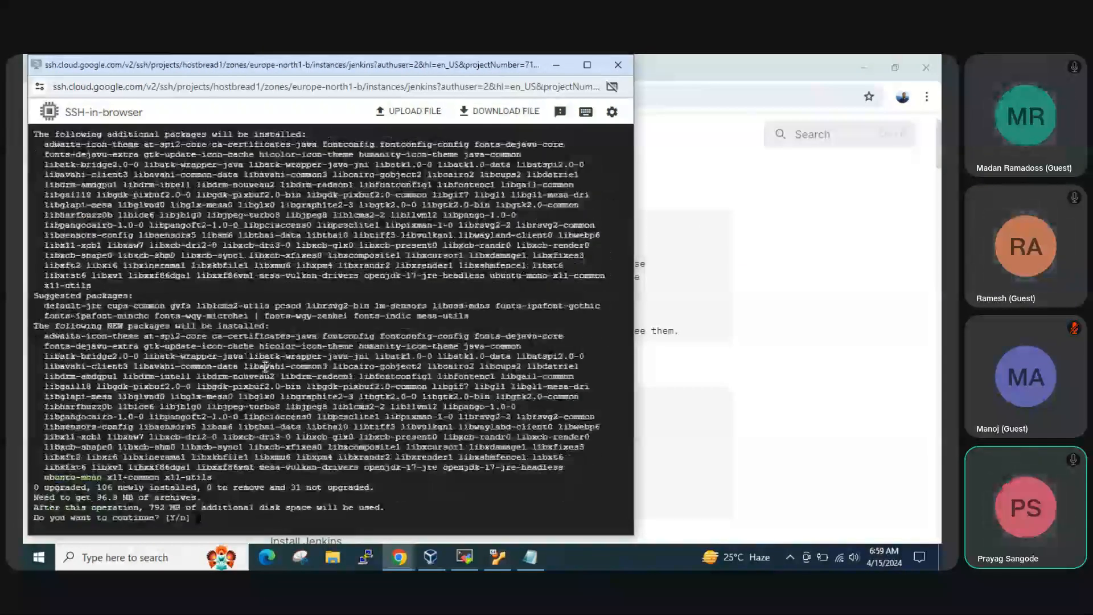
pyautogui.write('y')
pyautogui.press('Return')
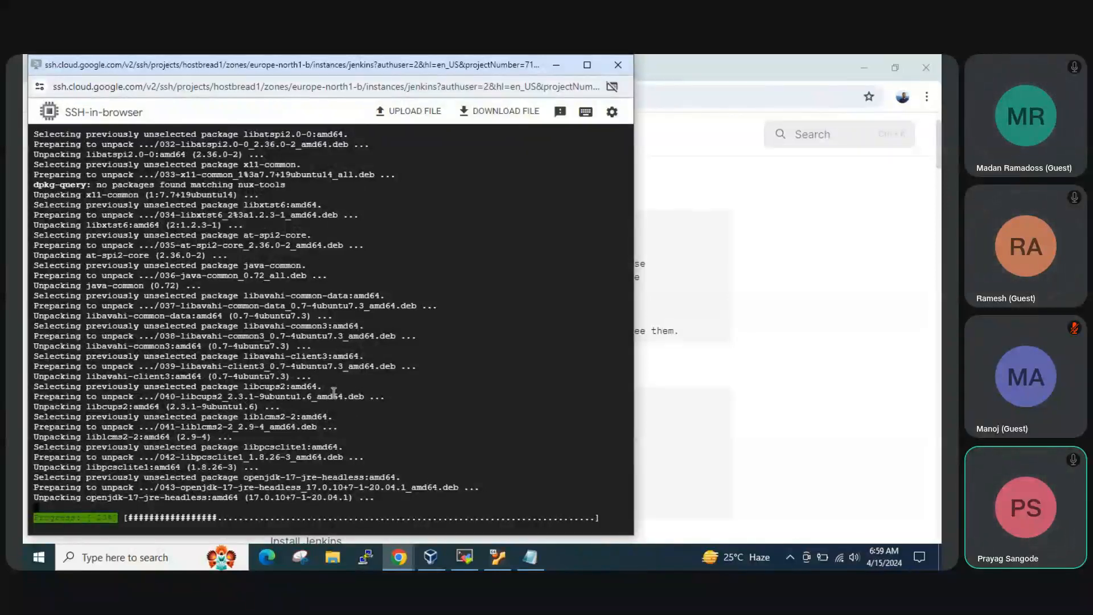
# Copy the Install Jenkins command block from the course page and paste it below the existing notes in Notepad
pyautogui.moveTo(401, 565)
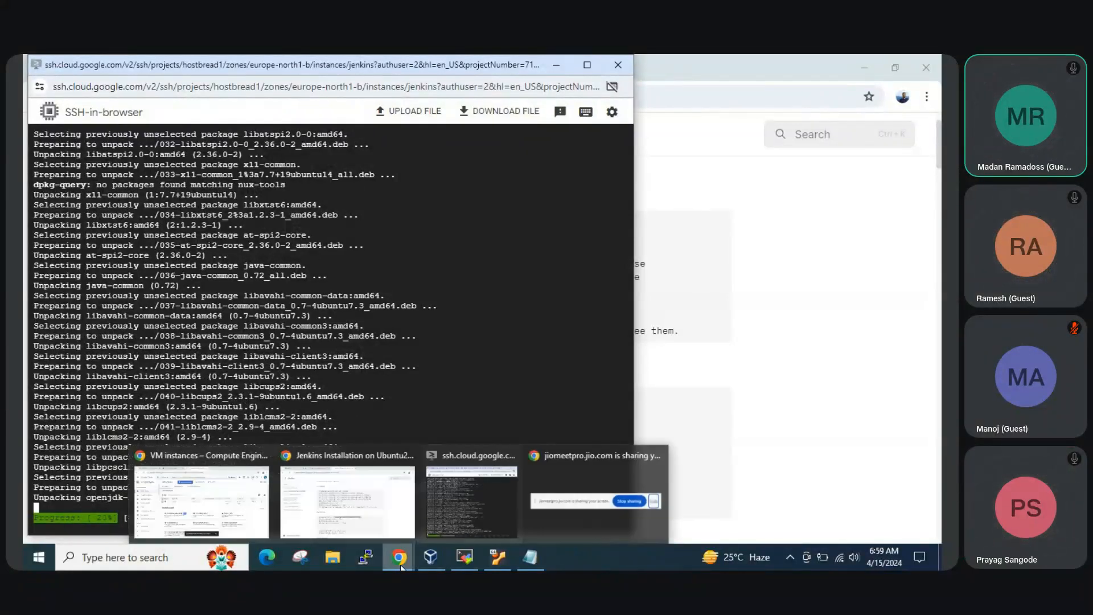
pyautogui.click(340, 501)
pyautogui.scroll(-3, 400, 435)
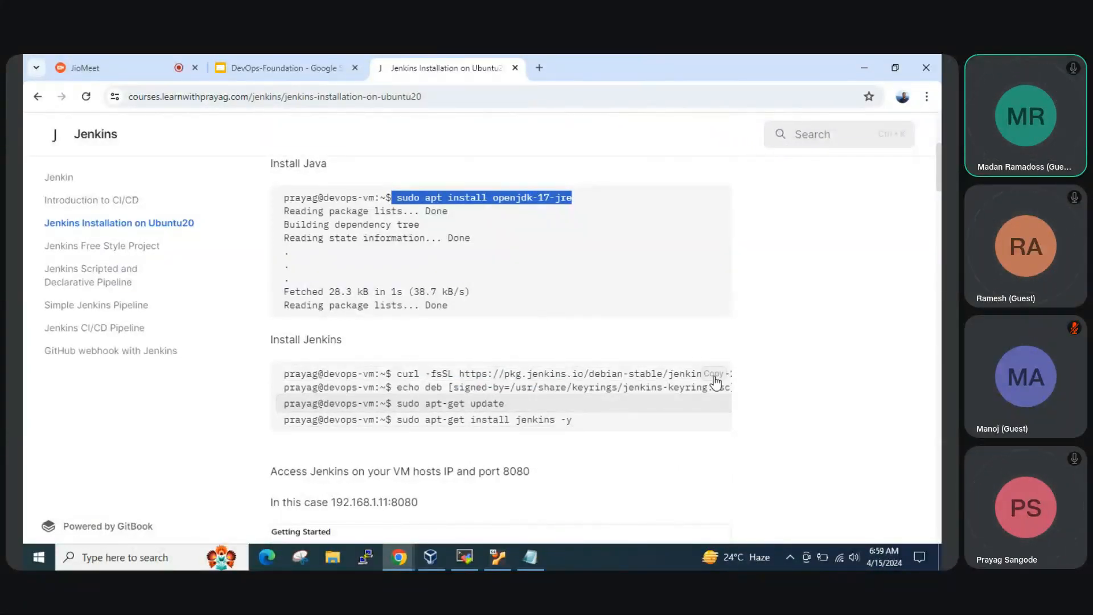
pyautogui.click(222, 558)
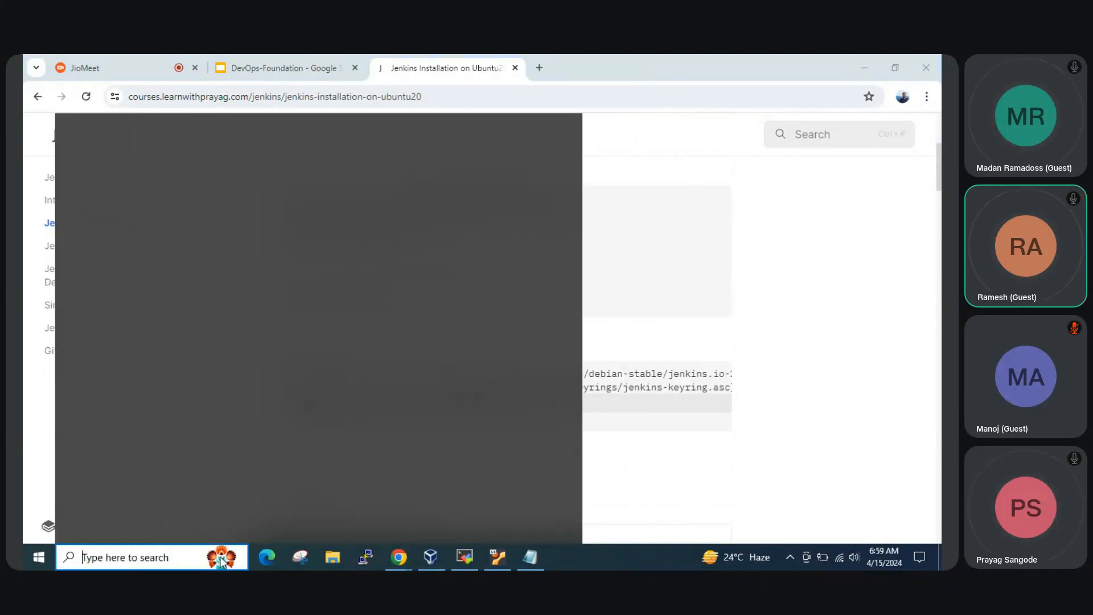
pyautogui.click(529, 558)
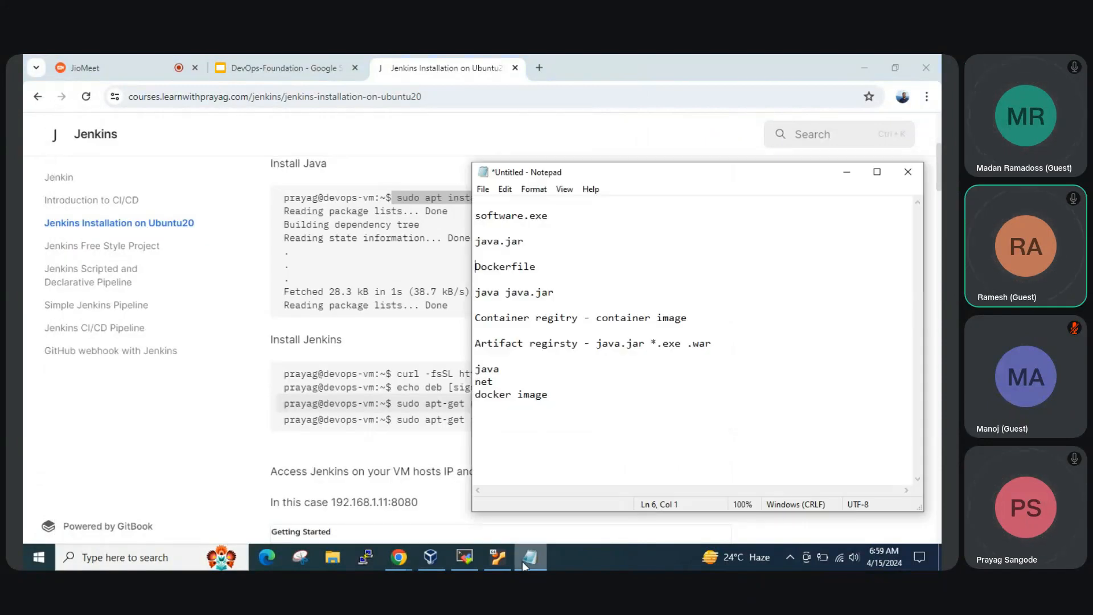
pyautogui.click(597, 424)
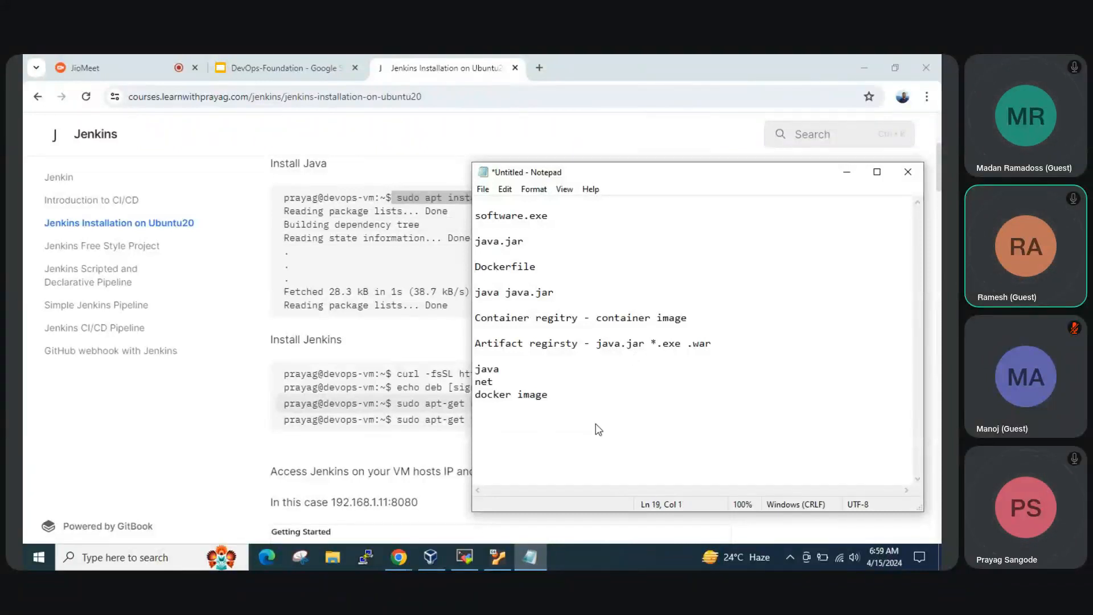
pyautogui.hotkey('ctrl', 'v')
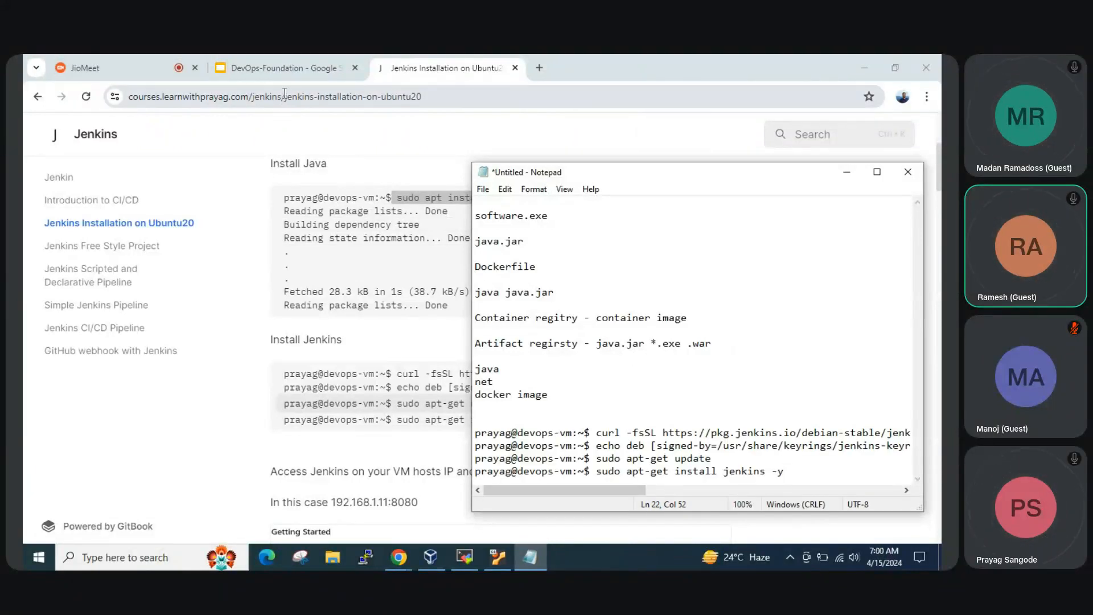
# Send the course site's URL up to /jenkins to All in the JioMeet chat and return to the installation page
pyautogui.moveTo(283, 96); pyautogui.dragTo(97, 100)
pyautogui.hotkey('ctrl', 'c')
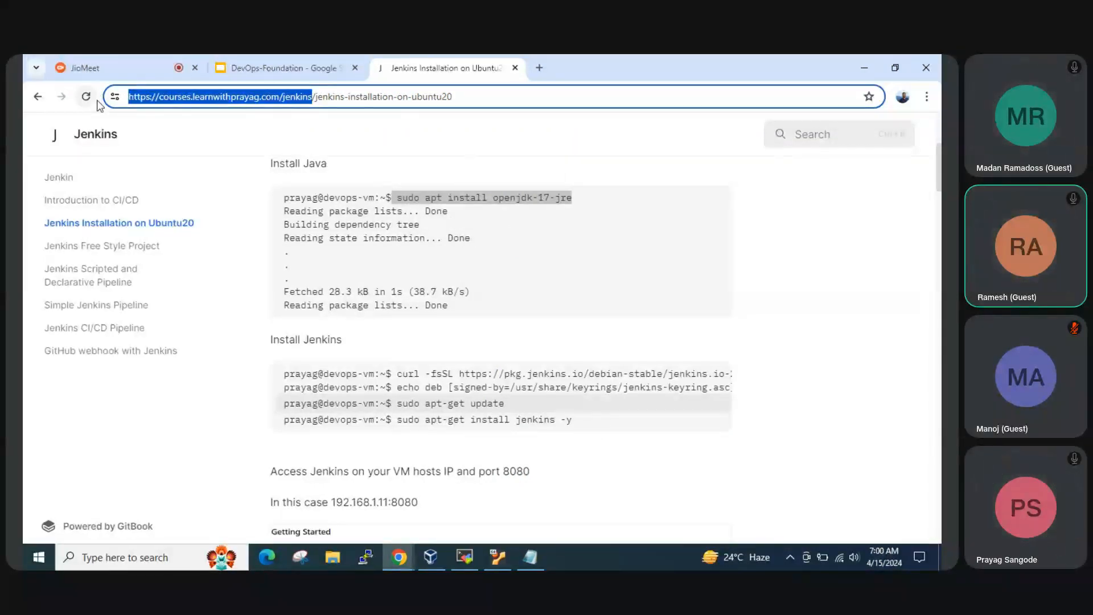
pyautogui.click(100, 69)
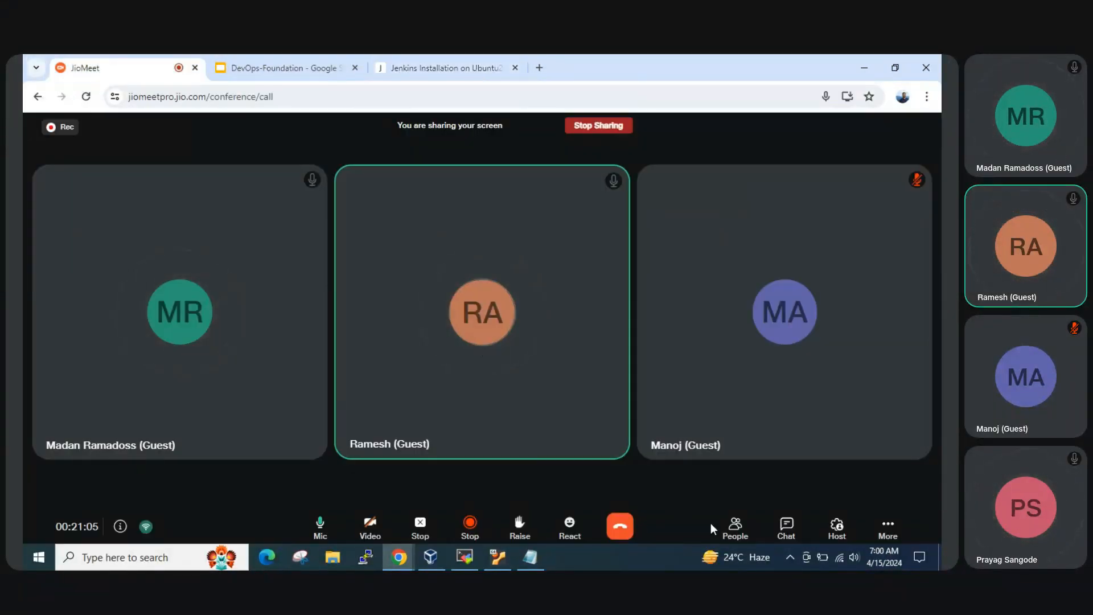
pyautogui.click(787, 528)
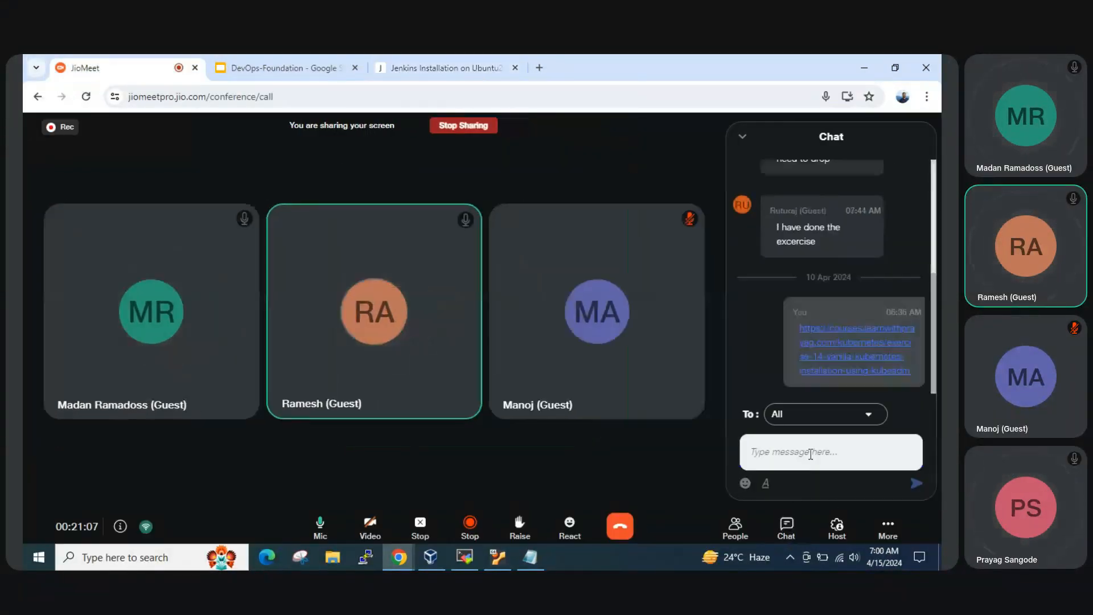
pyautogui.hotkey('ctrl', 'v')
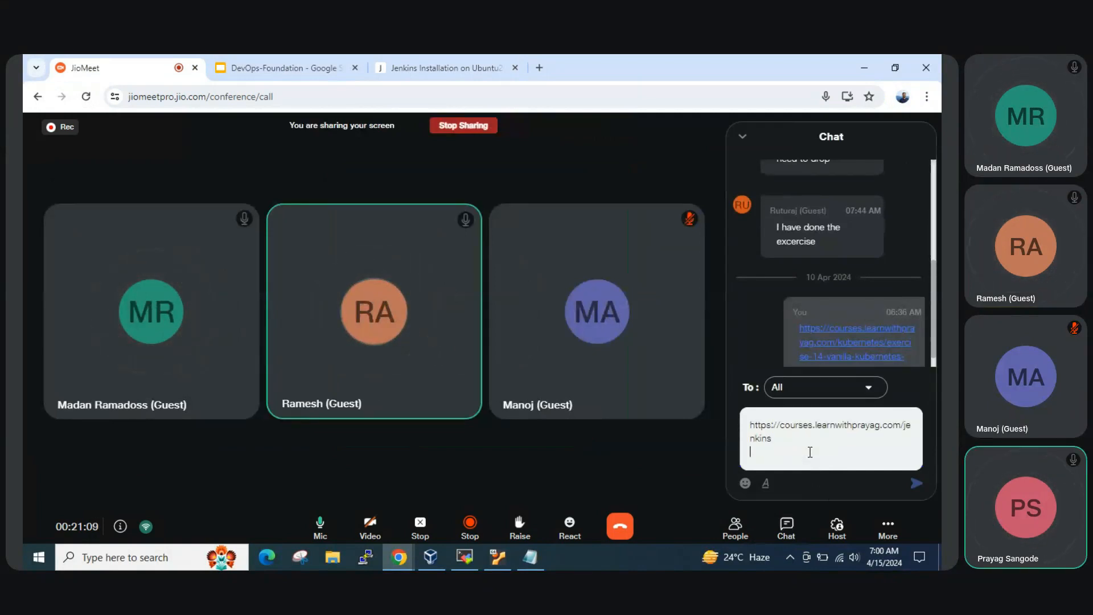
pyautogui.hotkey('shift', 'Return')
pyautogui.click(916, 483)
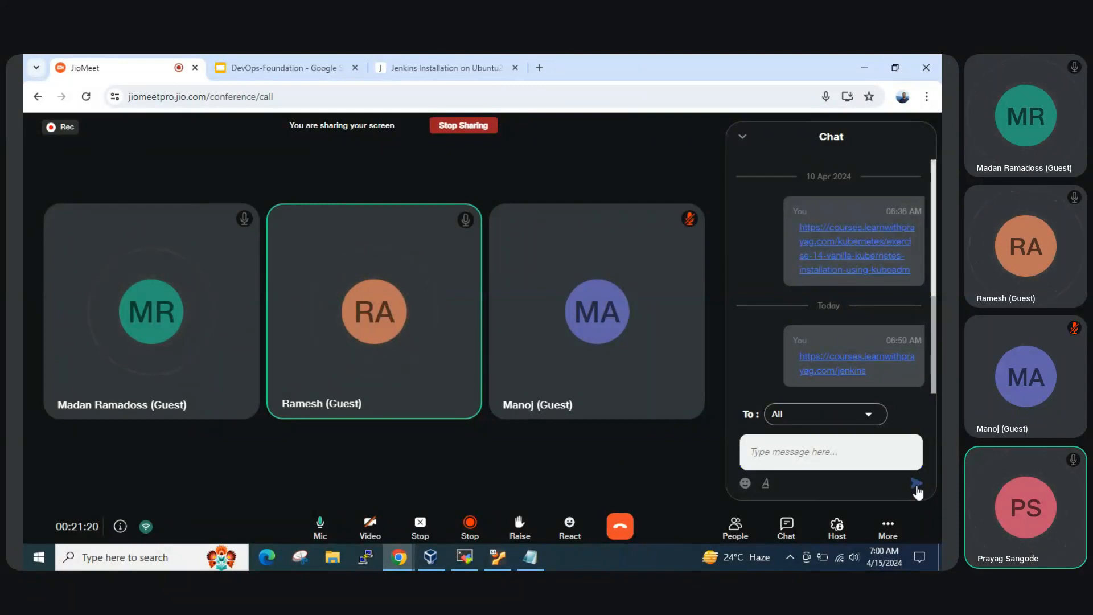
pyautogui.click(299, 56)
pyautogui.click(419, 58)
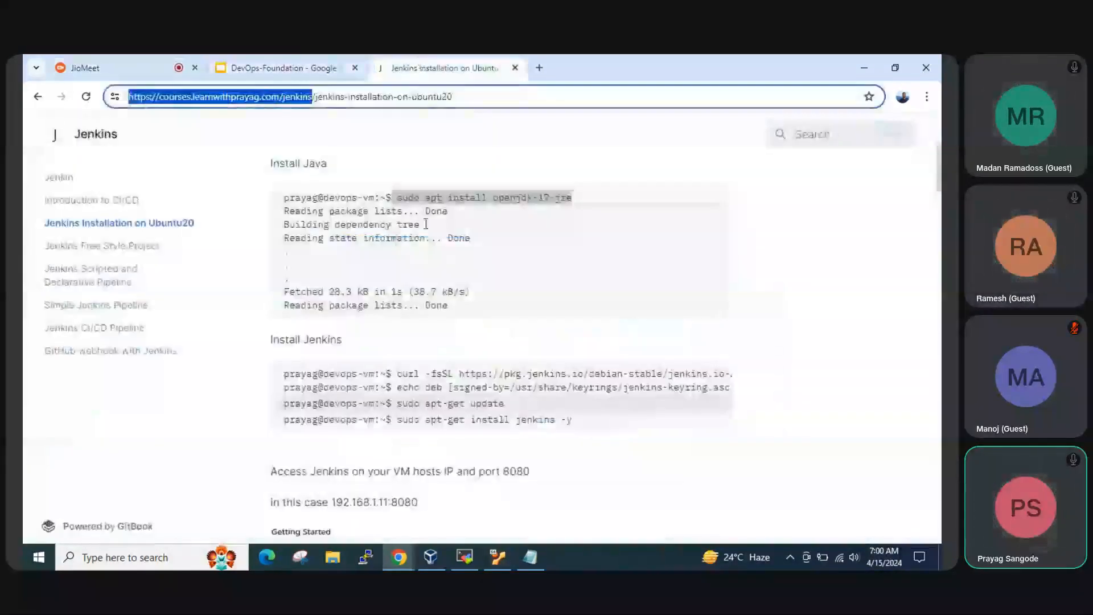
# Maximize the Notepad notes and delete the shell prompt prefix from each of the four pasted Jenkins commands
pyautogui.click(530, 557)
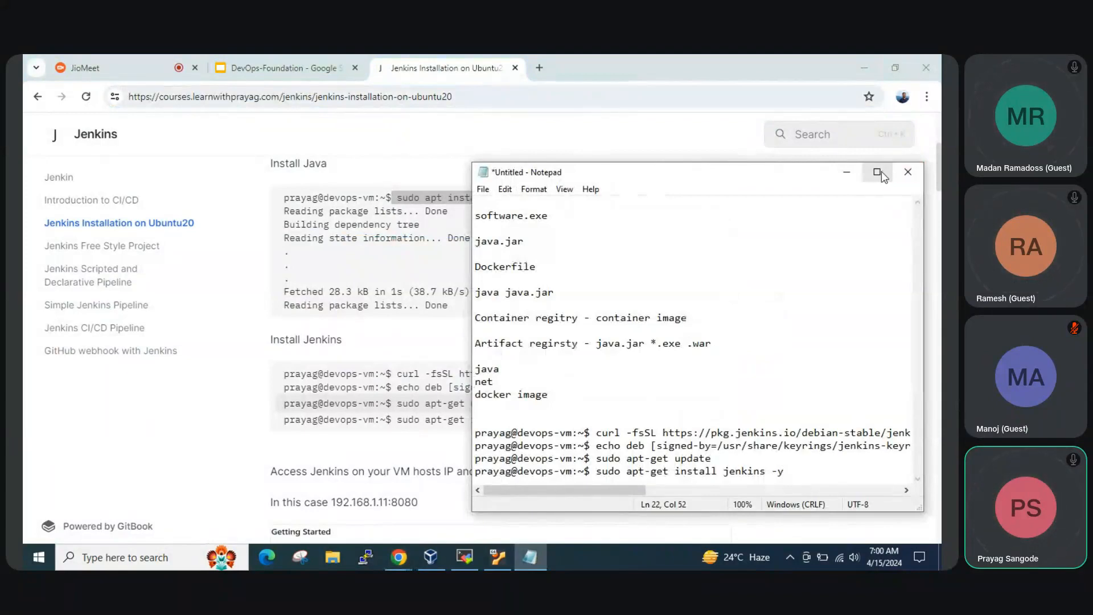
pyautogui.click(876, 171)
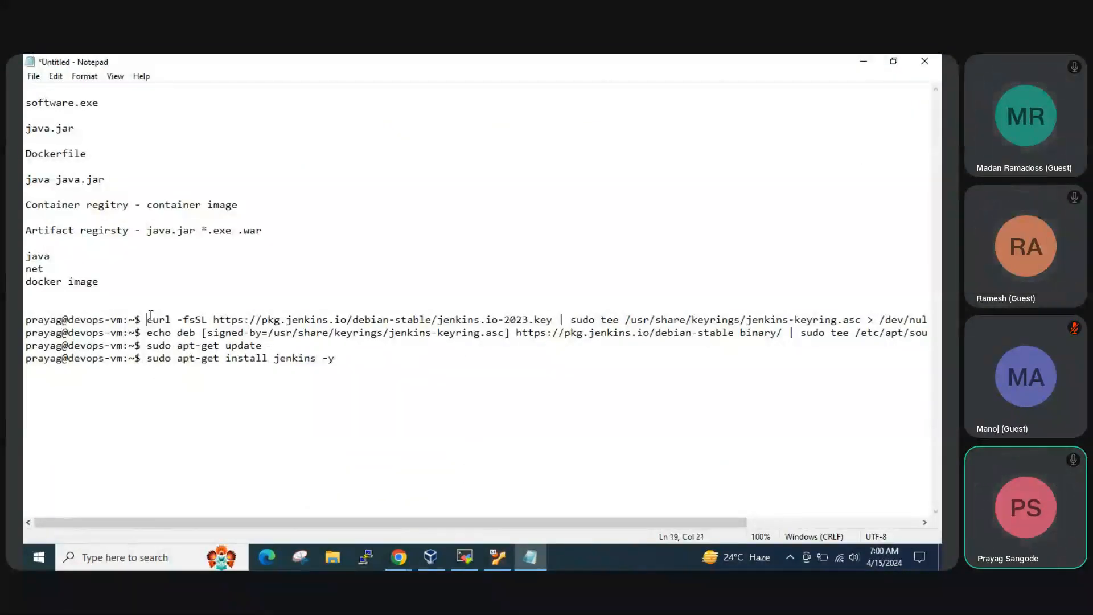
pyautogui.moveTo(148, 320); pyautogui.dragTo(28, 319)
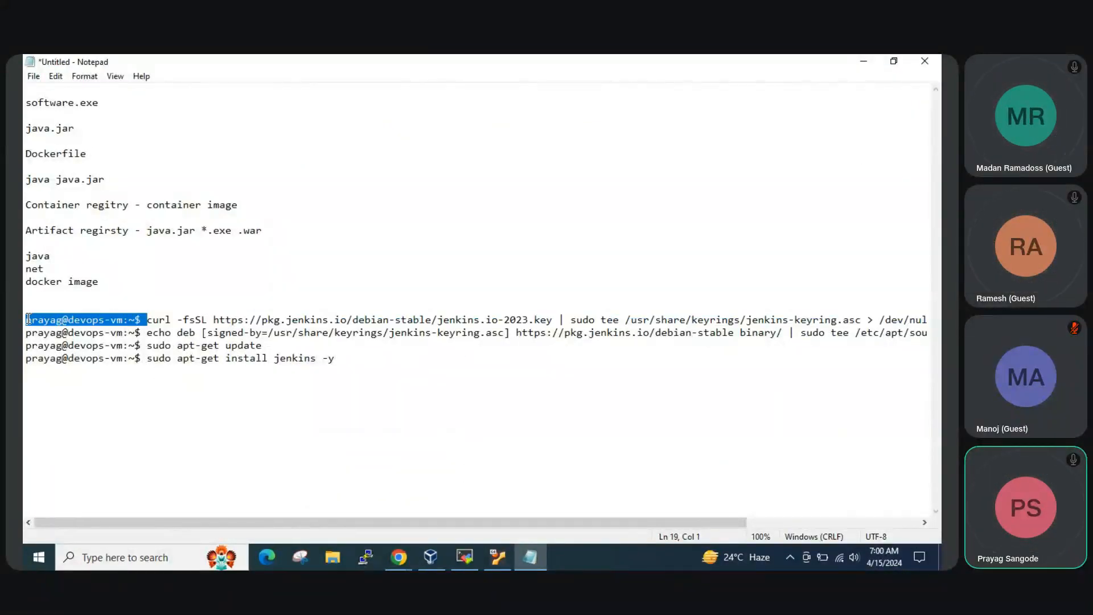
pyautogui.press('BackSpace')
pyautogui.moveTo(147, 333); pyautogui.dragTo(24, 329)
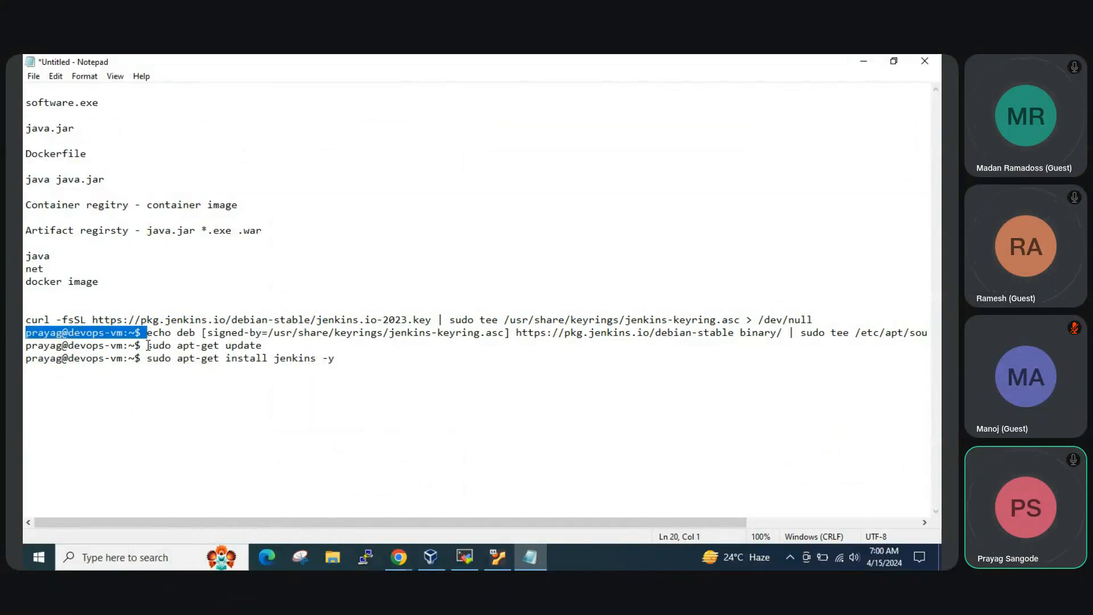
pyautogui.press('BackSpace')
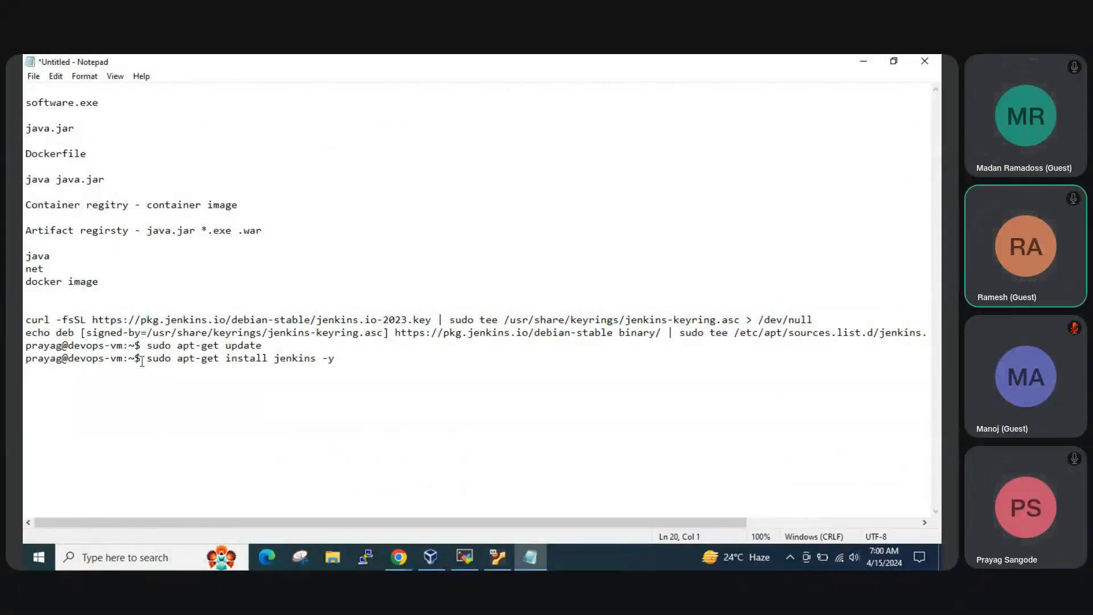
pyautogui.moveTo(147, 345); pyautogui.dragTo(24, 343)
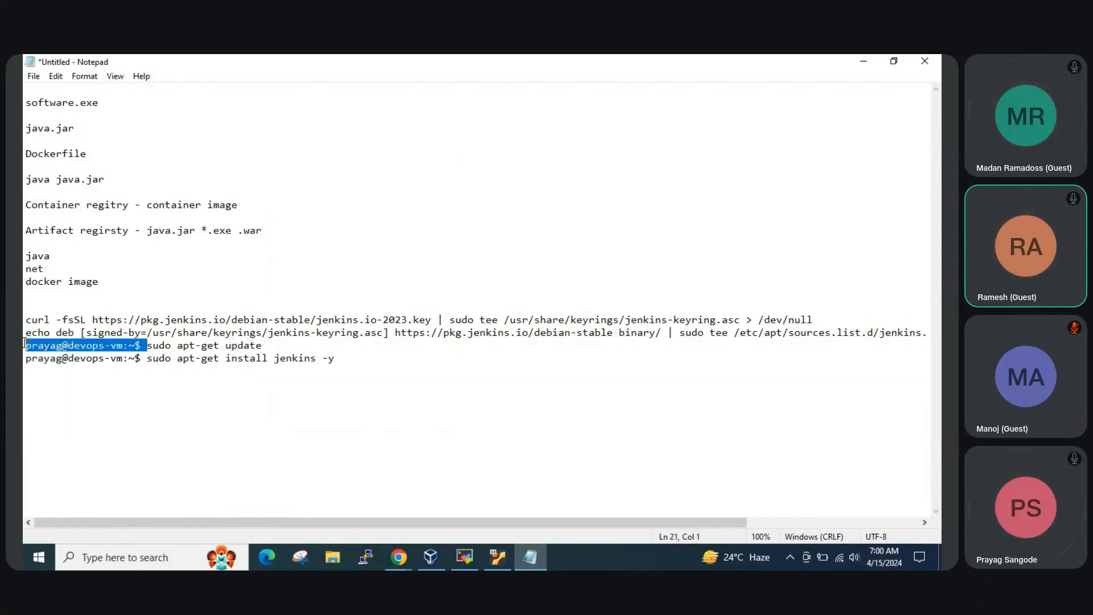
pyautogui.press('BackSpace')
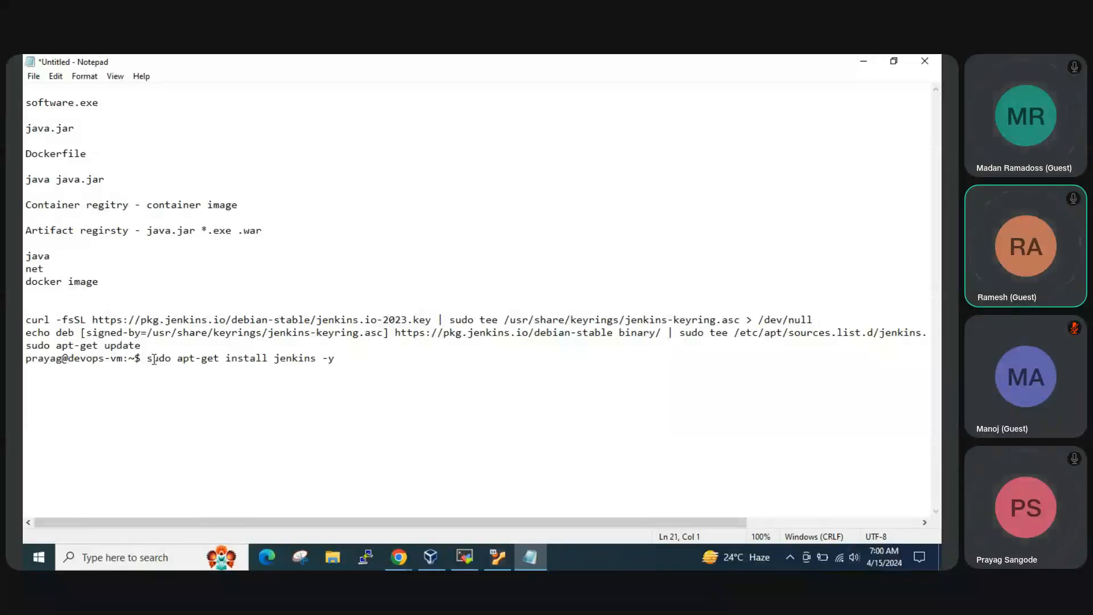
pyautogui.moveTo(147, 358); pyautogui.dragTo(24, 359)
pyautogui.press('BackSpace')
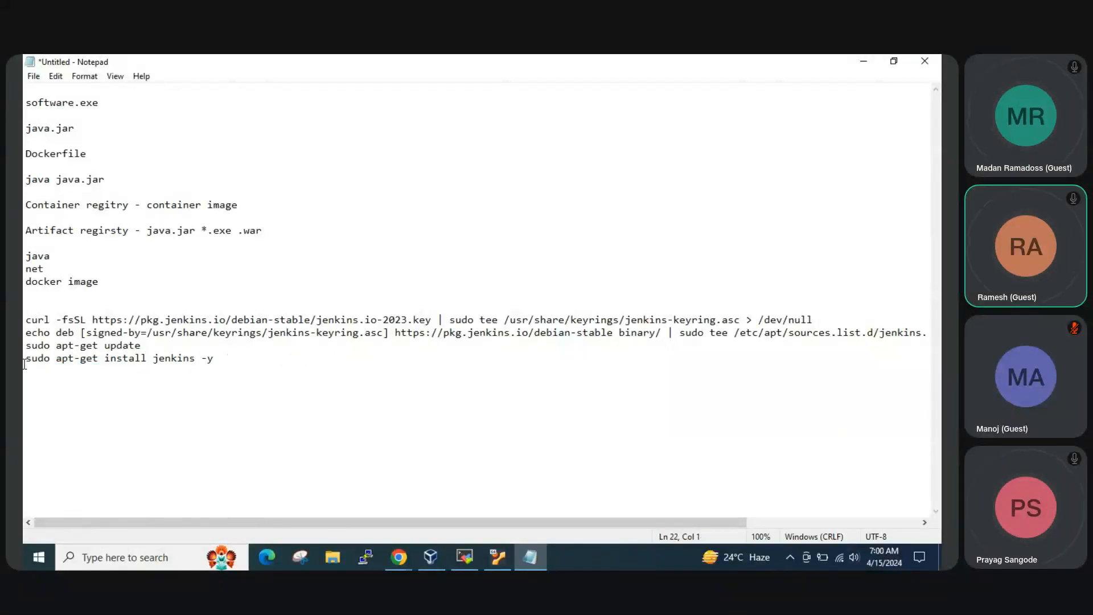
# Copy the curl command for the jenkins.io-2023.key keyring from Notepad and run it in the VM's SSH terminal
pyautogui.moveTo(27, 317); pyautogui.dragTo(813, 318)
pyautogui.hotkey('ctrl', 'c')
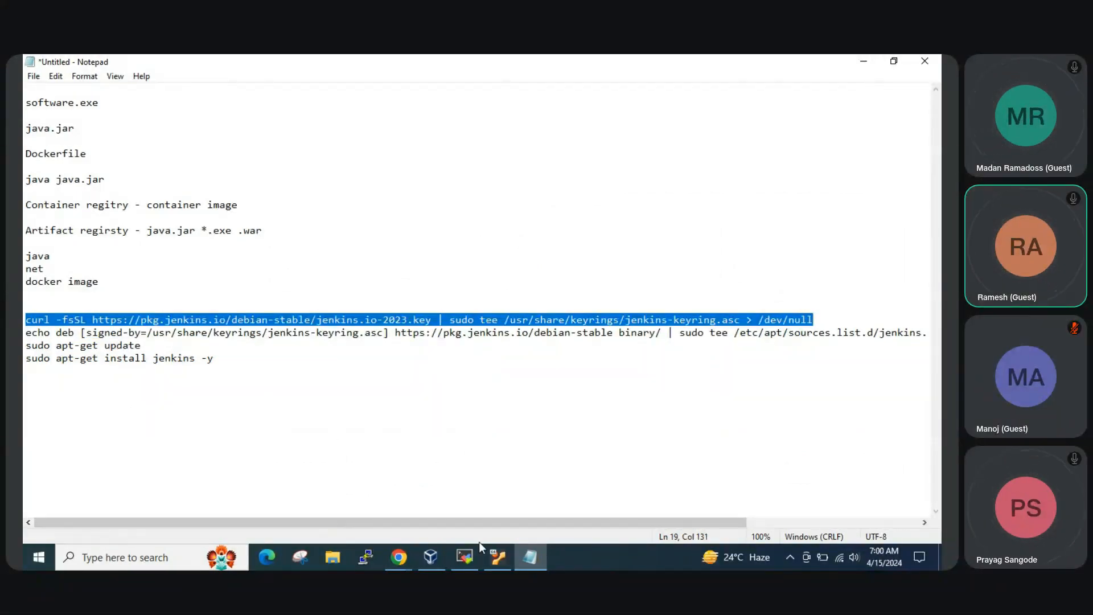
pyautogui.click(459, 552)
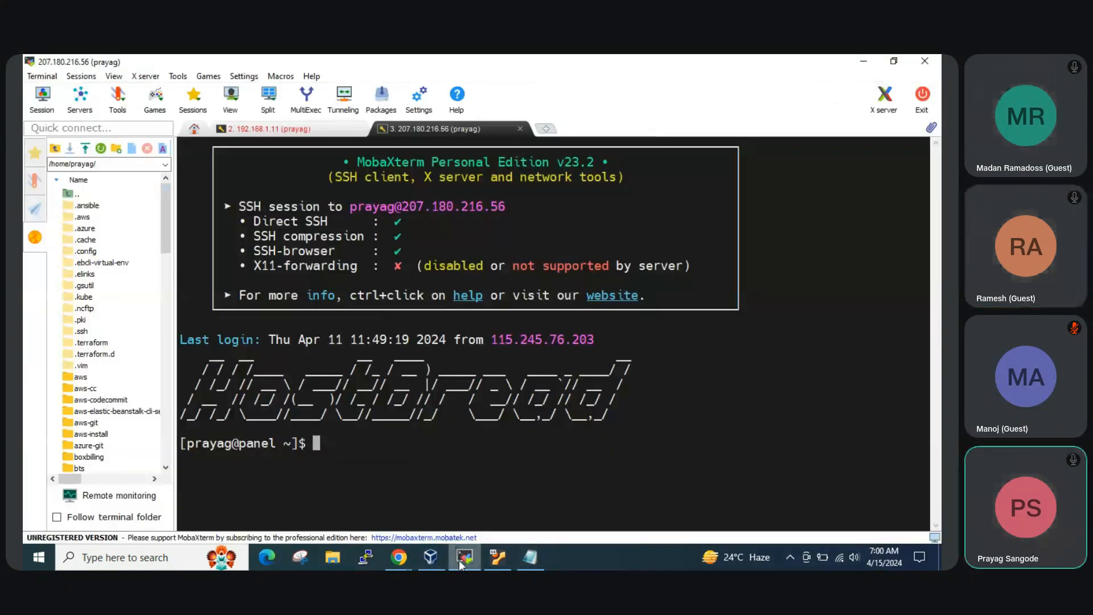
pyautogui.click(461, 560)
pyautogui.moveTo(399, 557)
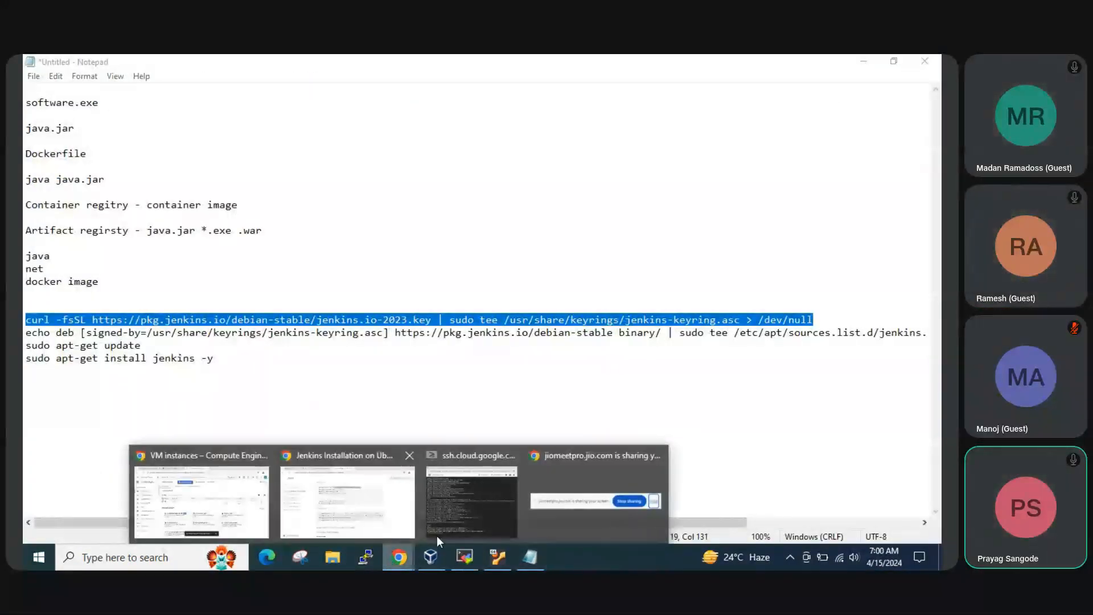
pyautogui.click(471, 496)
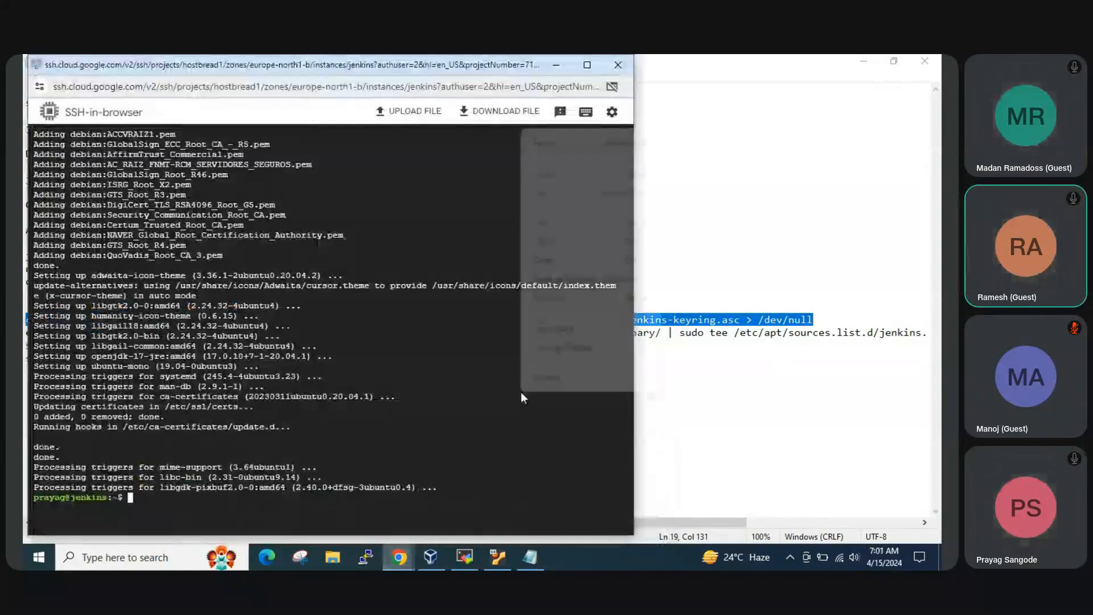
pyautogui.click(546, 259)
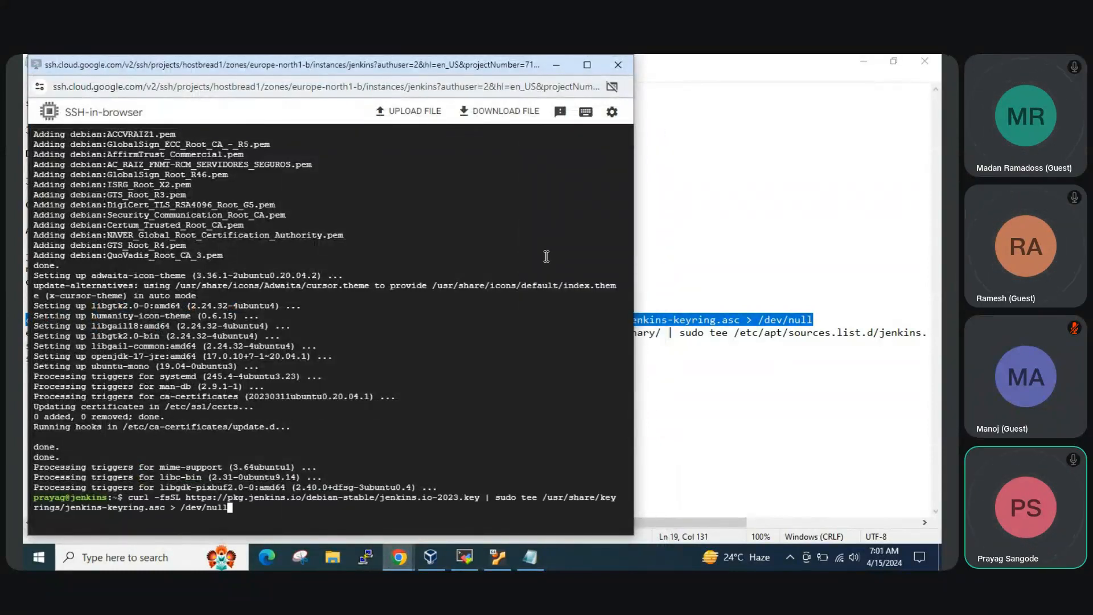
pyautogui.press('Return')
# Select the entire echo deb Jenkins repository command in the Notepad notes, through its ending > /dev/null
pyautogui.click(531, 558)
pyautogui.click(219, 359)
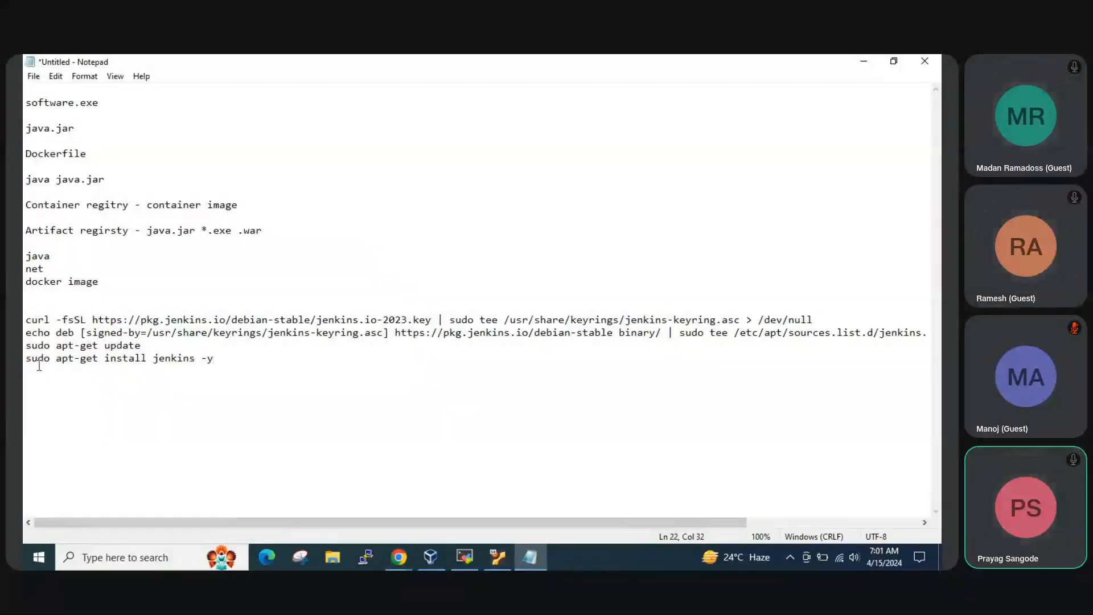
pyautogui.moveTo(26, 333); pyautogui.dragTo(275, 354)
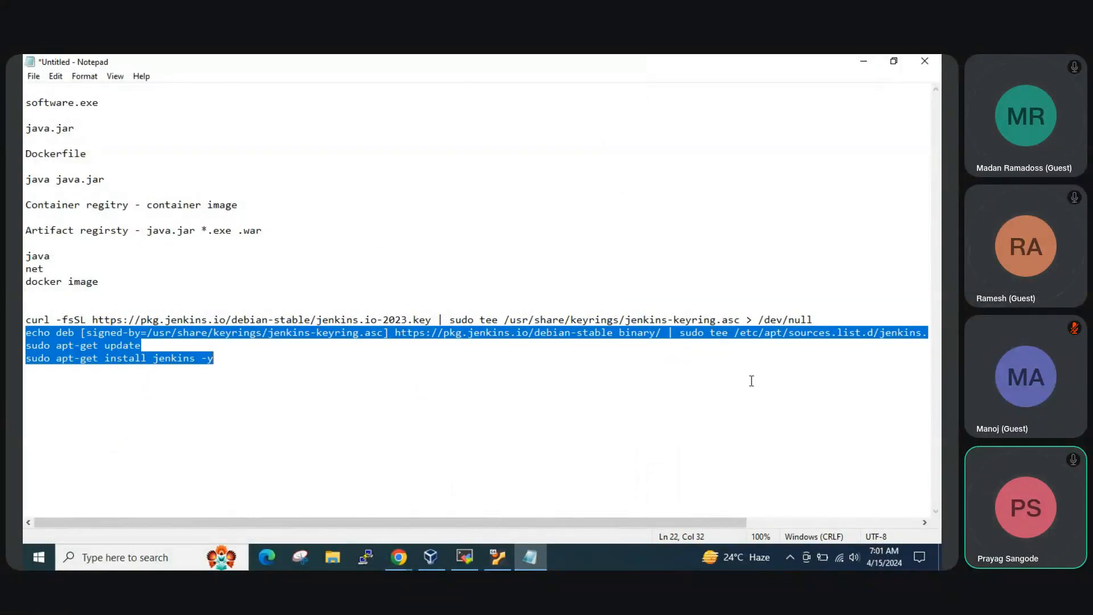
pyautogui.moveTo(751, 381); pyautogui.dragTo(930, 333)
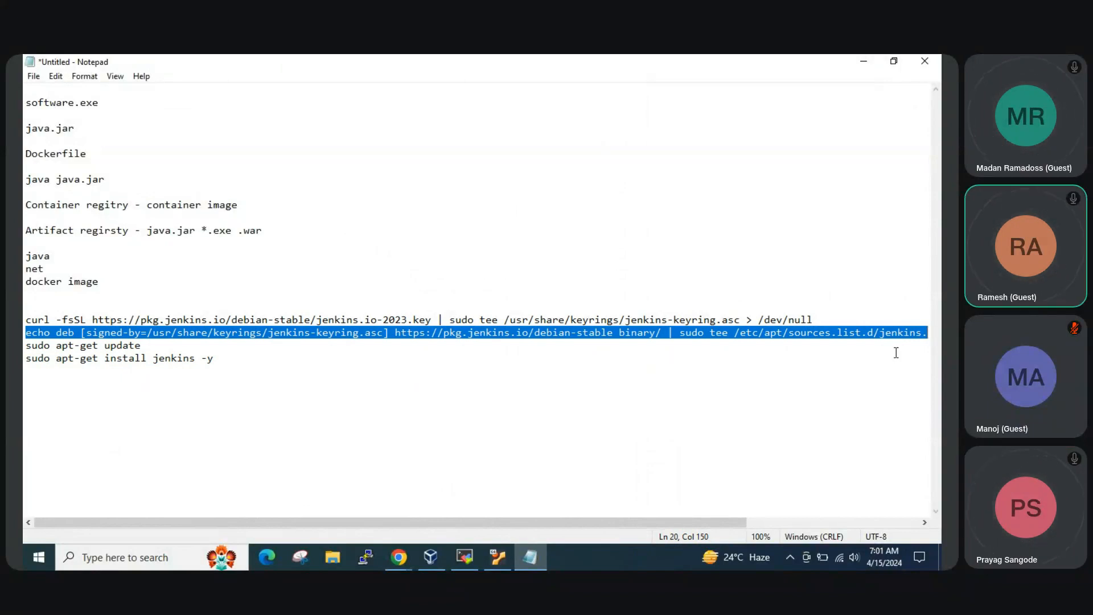
pyautogui.hotkey('shift', 'Right')
pyautogui.hotkey('shift', 'Right')
pyautogui.hotkey('shift', 'Right')
pyautogui.hotkey('shift', 'Right')
pyautogui.hotkey('shift', 'Right')
pyautogui.hotkey('shift', 'Right')
pyautogui.hotkey('shift', 'Right')
pyautogui.hotkey('shift', 'Right')
pyautogui.hotkey('shift', 'Right')
pyautogui.hotkey('shift', 'Right')
pyautogui.hotkey('shift', 'Right')
pyautogui.hotkey('shift', 'Right')
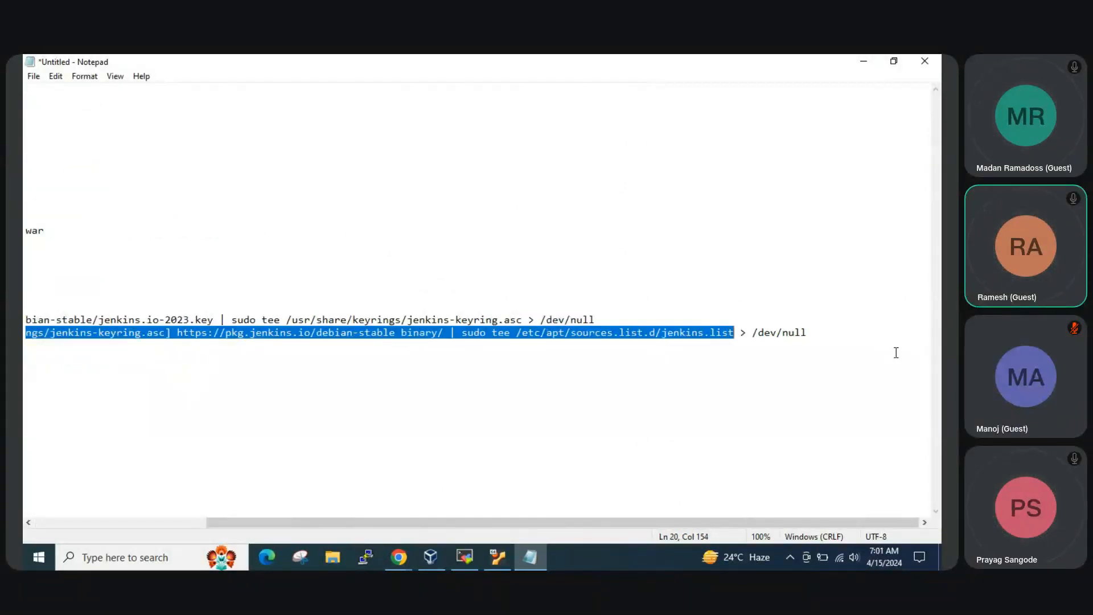
pyautogui.hotkey('shift', 'Right')
pyautogui.hotkey('shift', 'Right')
pyautogui.hotkey('shift', 'Right')
pyautogui.hotkey('shift', 'Right')
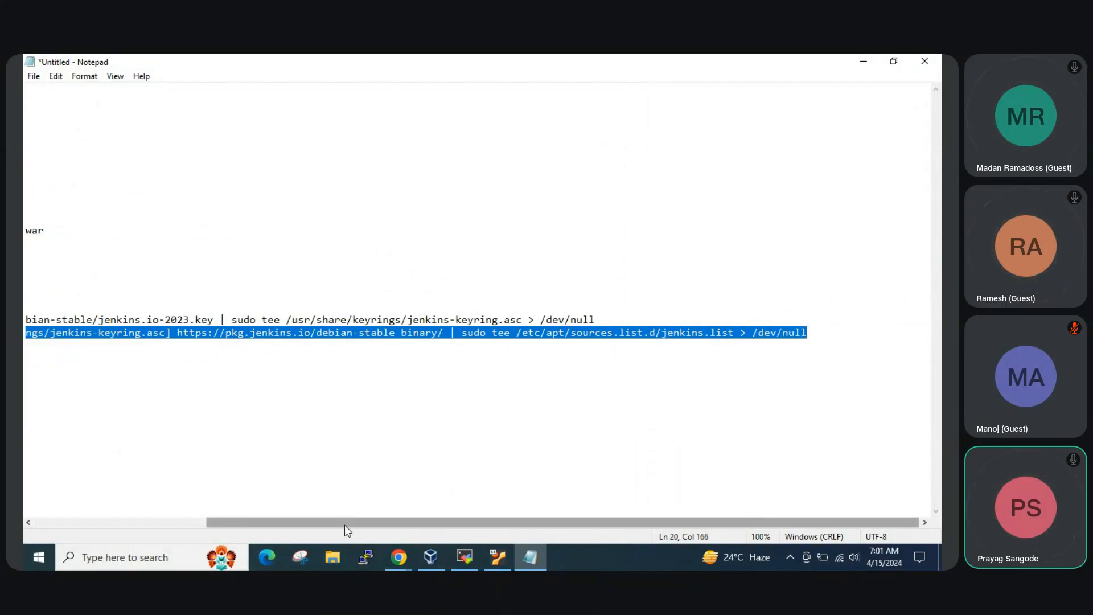
pyautogui.moveTo(343, 523); pyautogui.dragTo(96, 534)
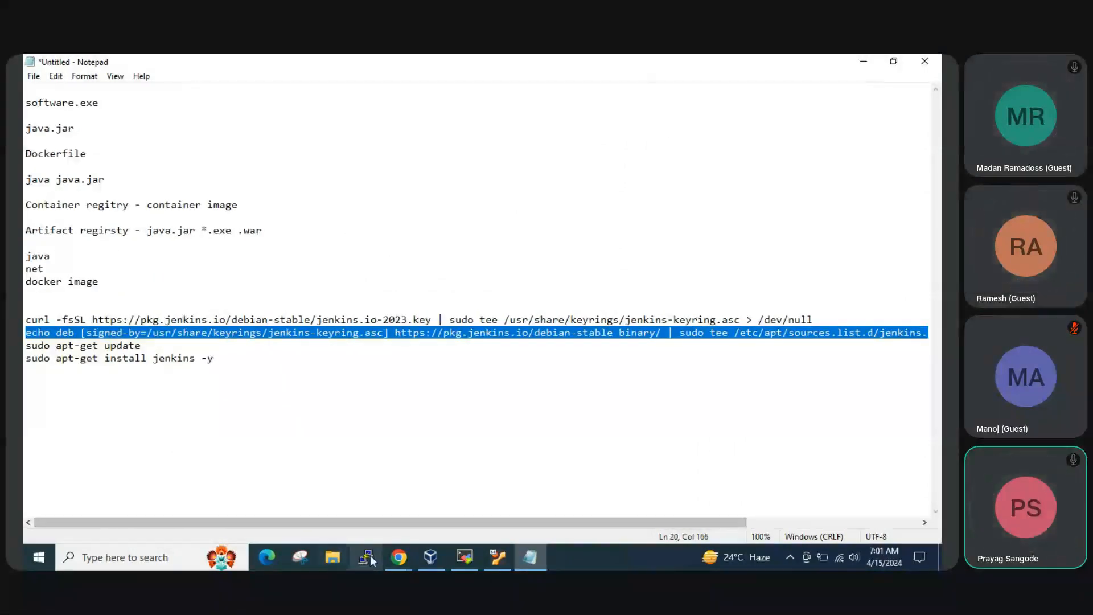
# Paste the curl command for the jenkins.io-2023.key keyring into the VM's SSH terminal again and run it
pyautogui.moveTo(397, 563)
pyautogui.click(503, 494)
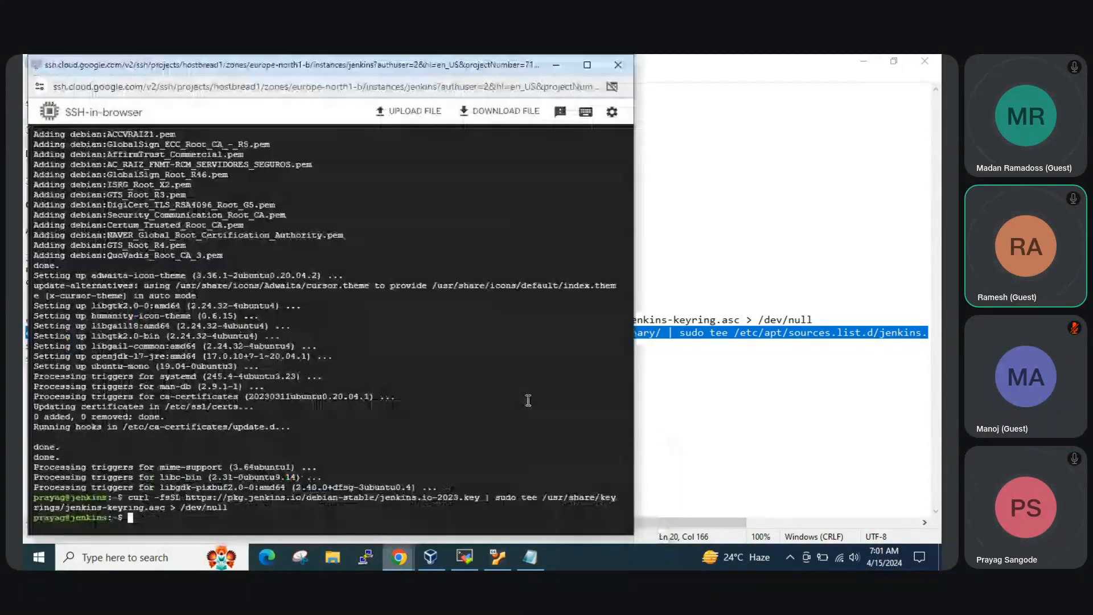
pyautogui.rightClick(520, 394)
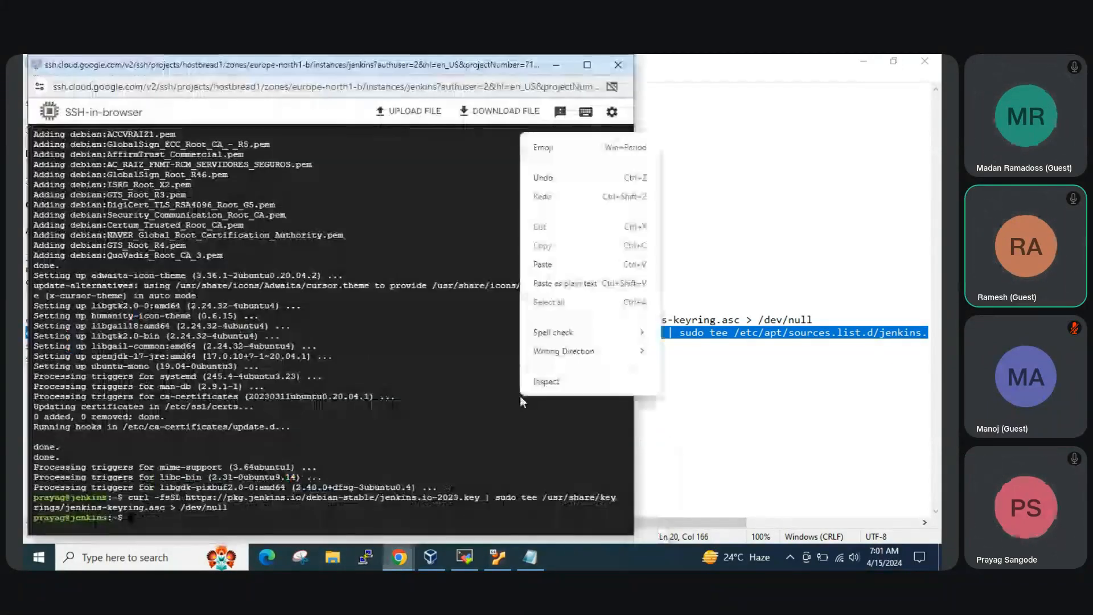
pyautogui.click(556, 265)
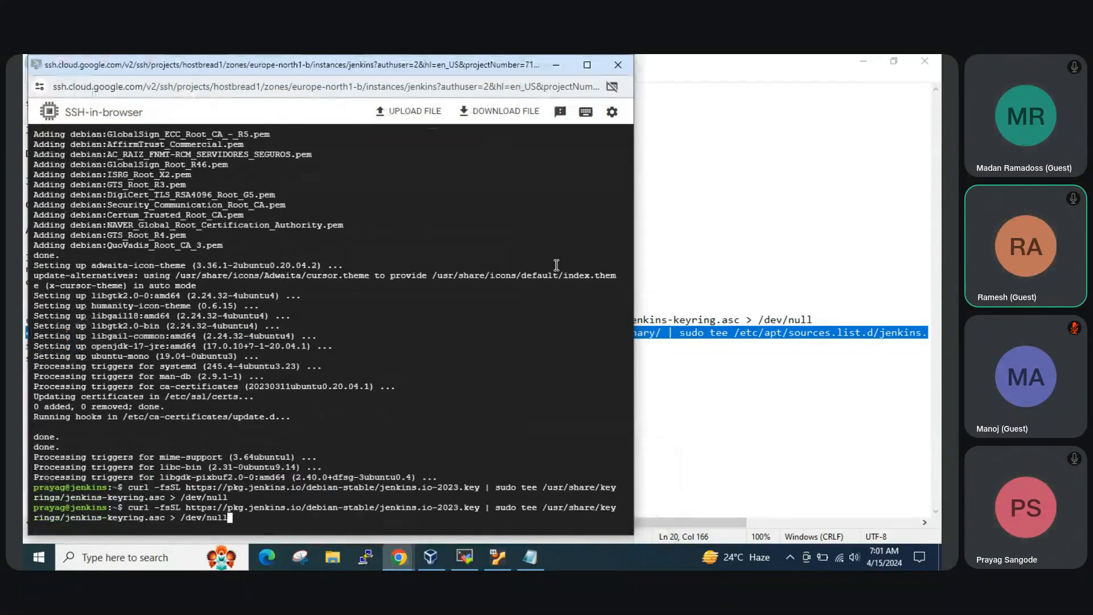
pyautogui.press('Return')
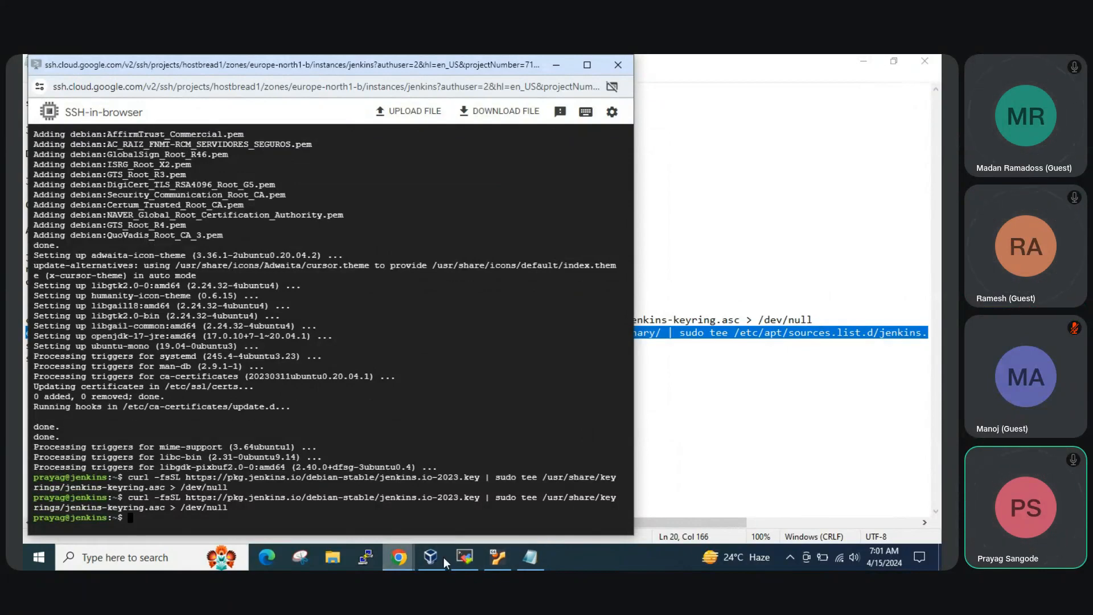
# Copy the selected echo deb command from Notepad and run it in the VM's SSH terminal to write jenkins.list
pyautogui.click(530, 556)
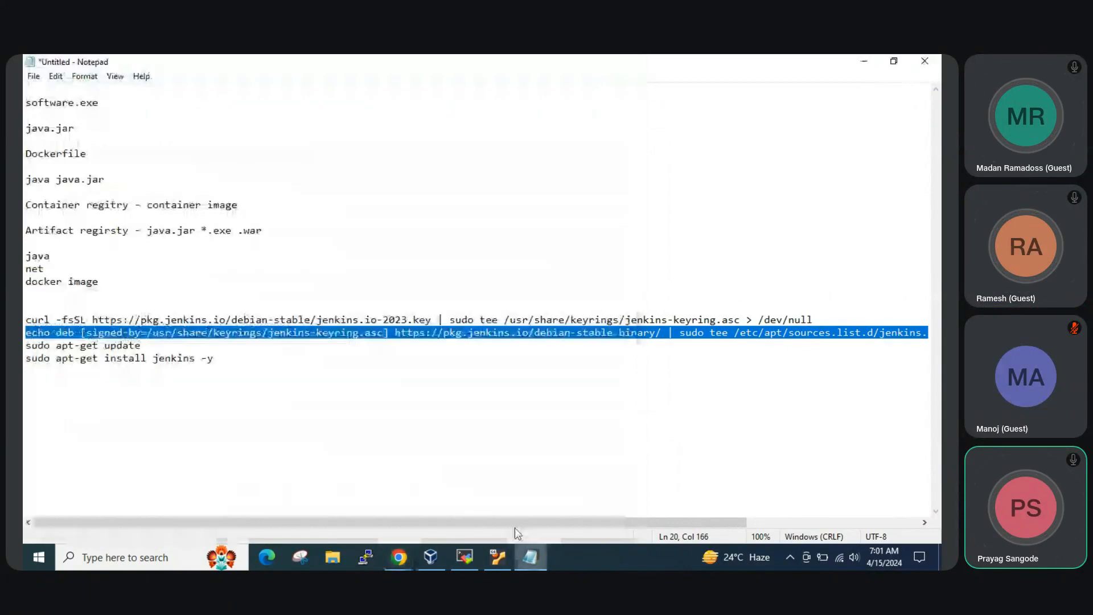
pyautogui.rightClick(425, 329)
pyautogui.click(458, 373)
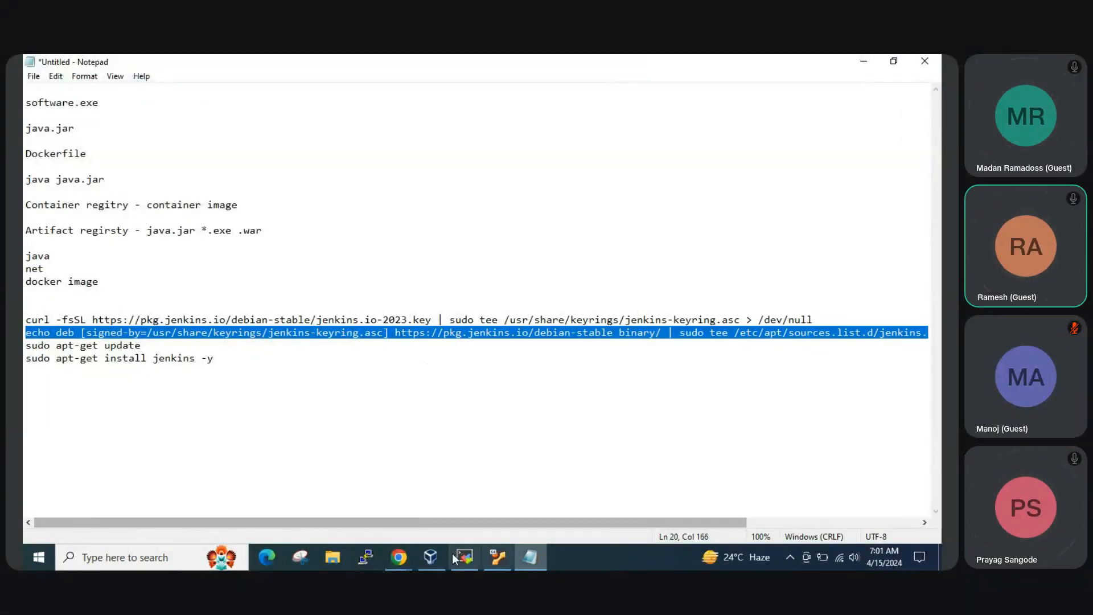
pyautogui.click(465, 557)
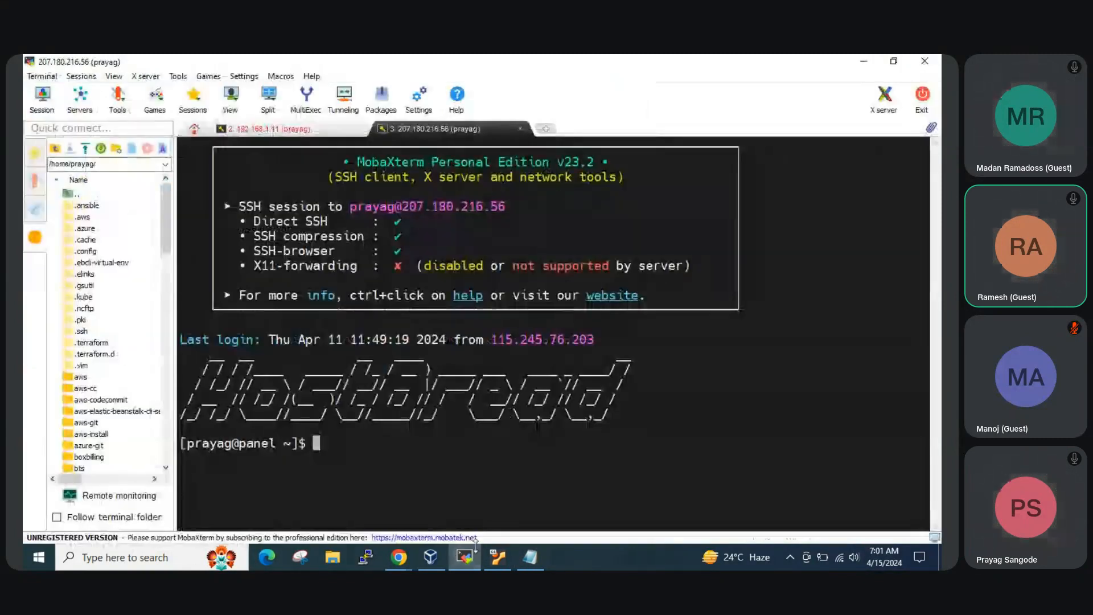
pyautogui.click(398, 556)
pyautogui.click(488, 487)
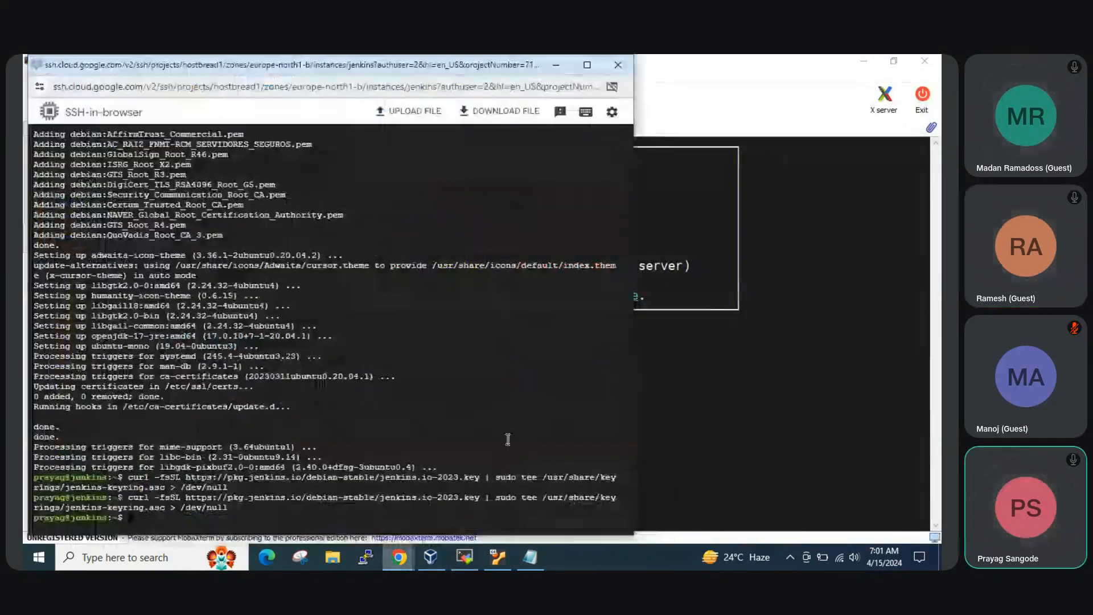
pyautogui.rightClick(507, 439)
pyautogui.click(529, 308)
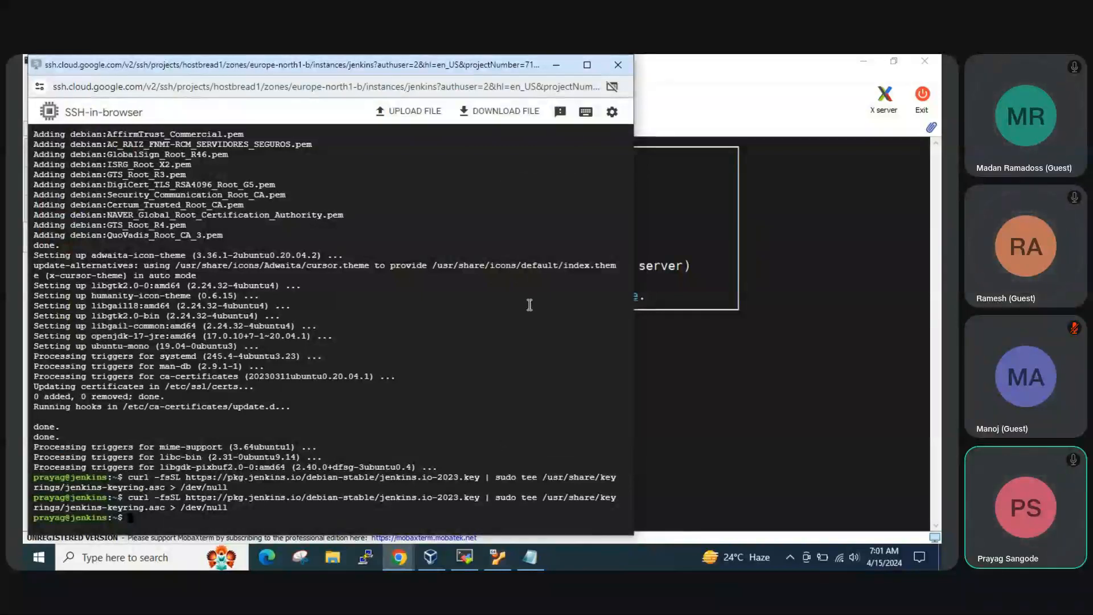
pyautogui.press('Return')
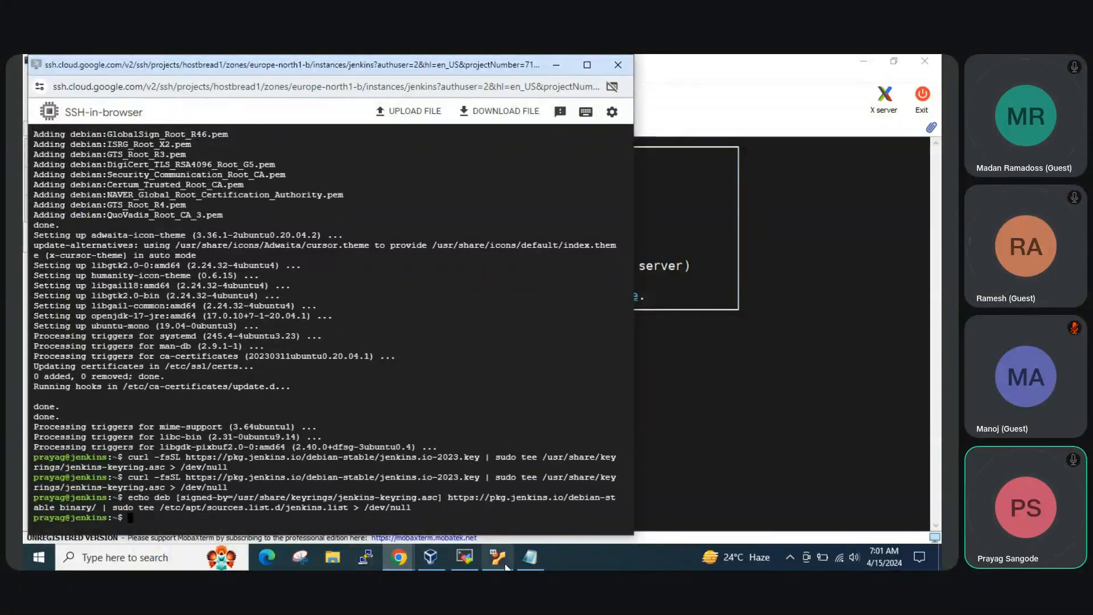
# Copy the sudo apt-get install jenkins -y line from Notepad and run sudo apt-get update in the SSH terminal
pyautogui.click(531, 564)
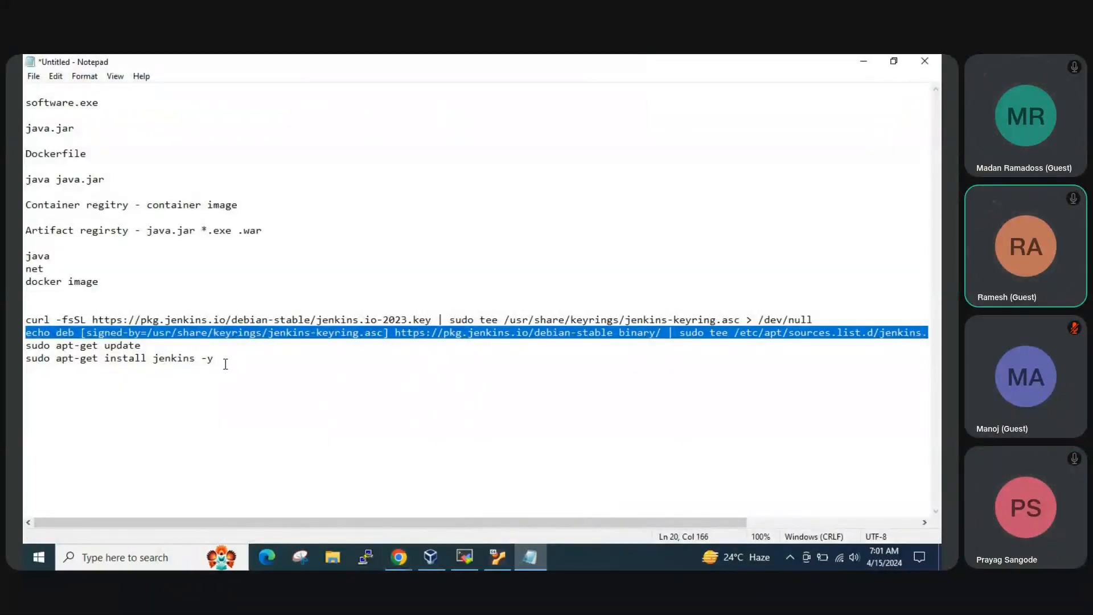
pyautogui.moveTo(219, 357); pyautogui.dragTo(25, 360)
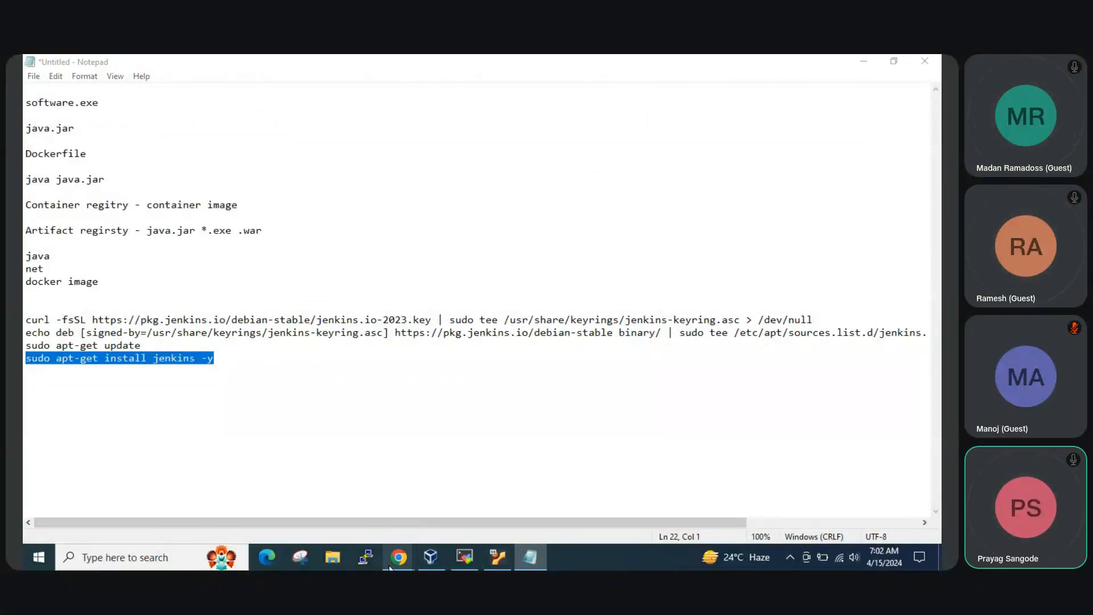
pyautogui.moveTo(393, 560)
pyautogui.click(503, 496)
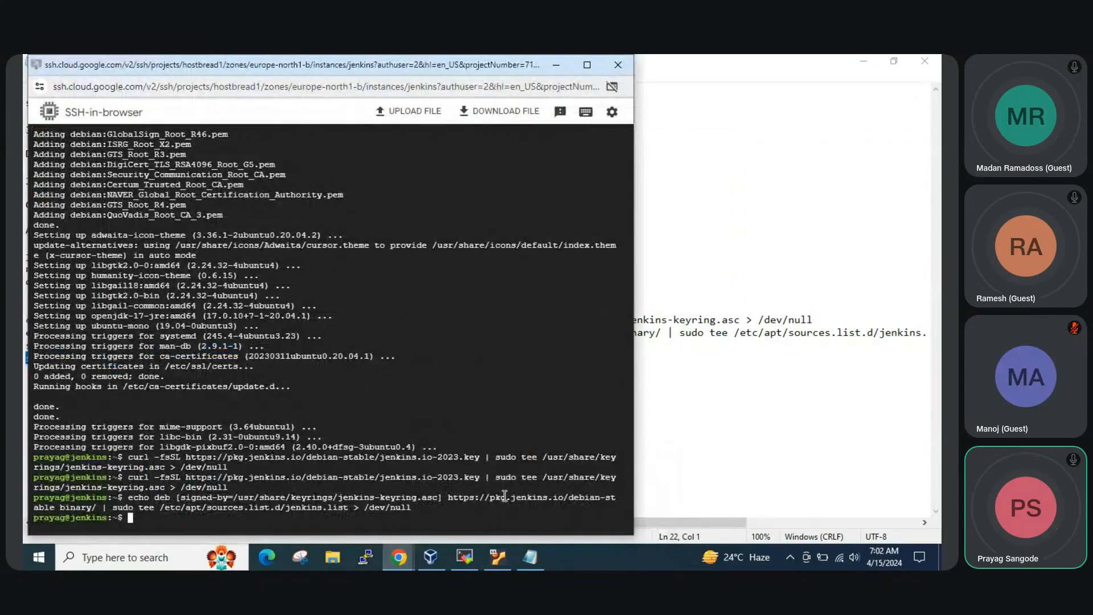
pyautogui.write('sudo apt')
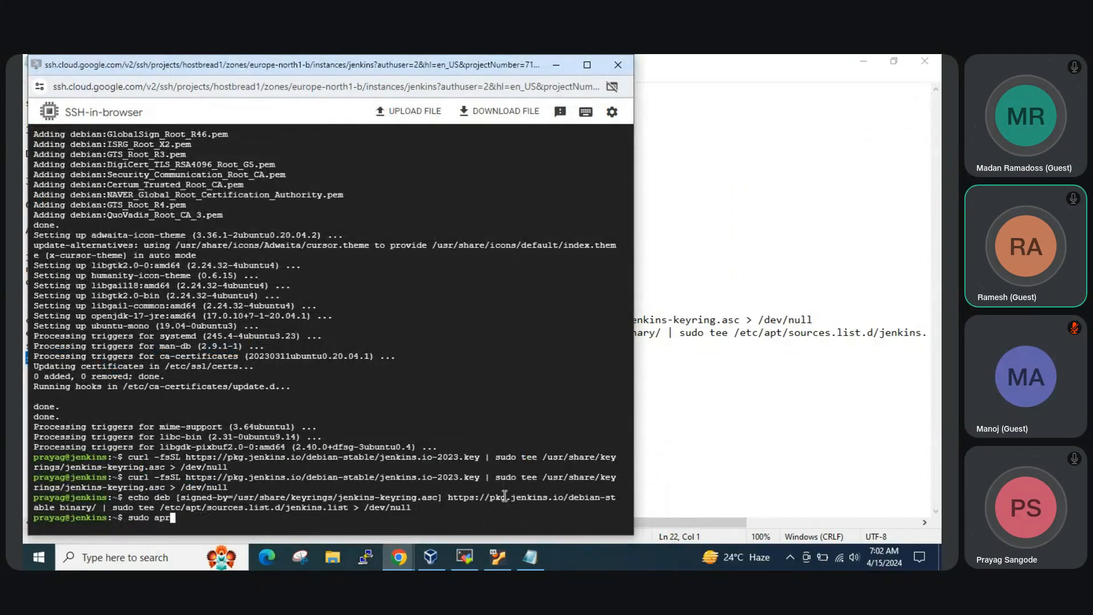
pyautogui.press('BackSpace')
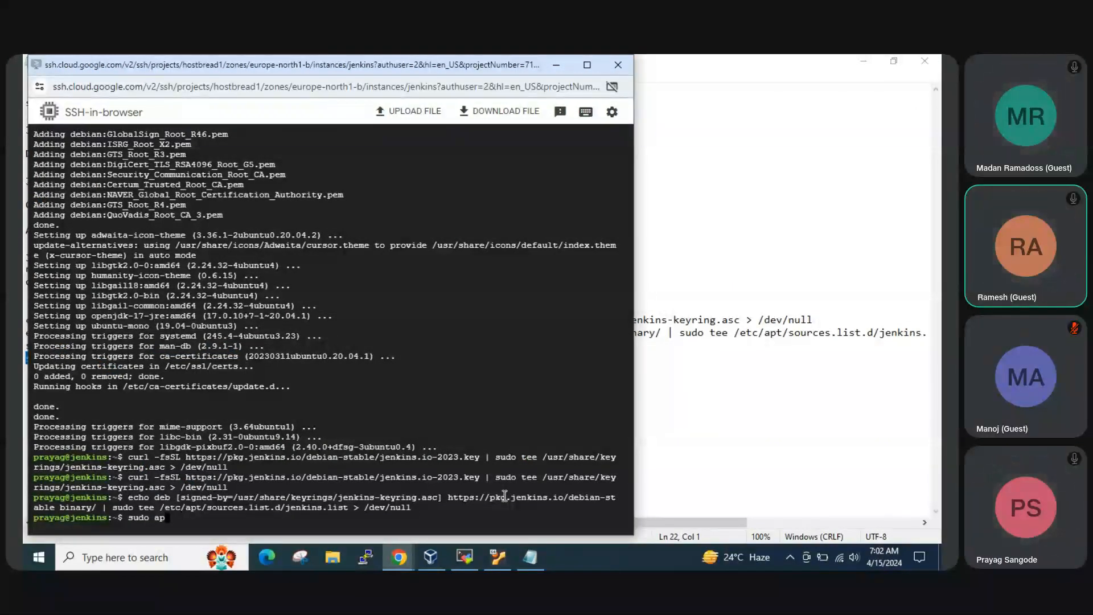
pyautogui.write('t-get update')
pyautogui.press('Return')
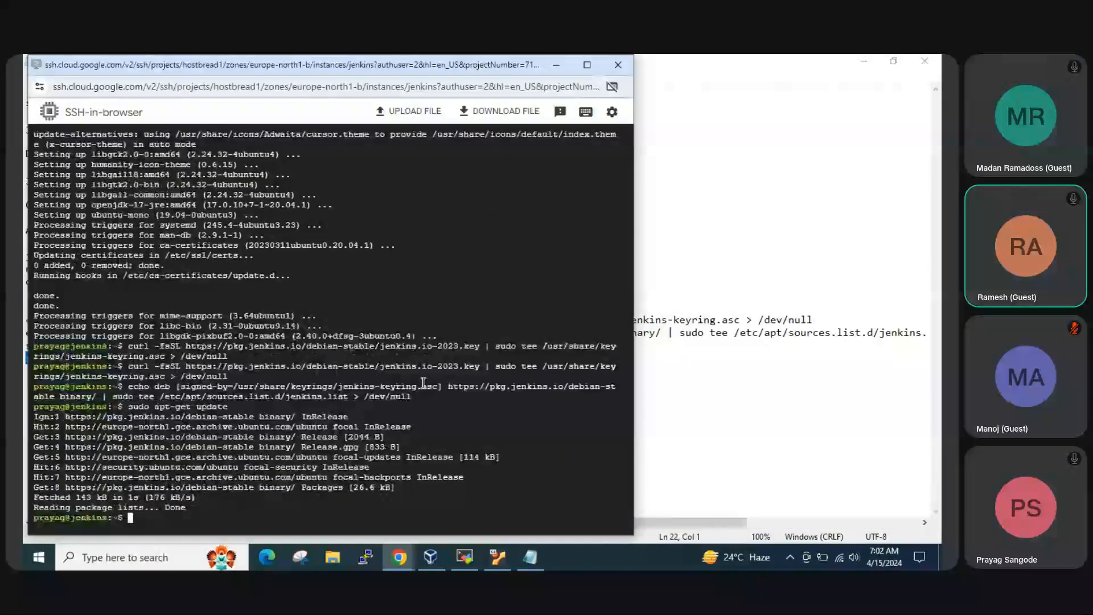
# Paste and run sudo apt-get install jenkins -y in the SSH terminal, and clear the screen once it completes
pyautogui.rightClick(418, 385)
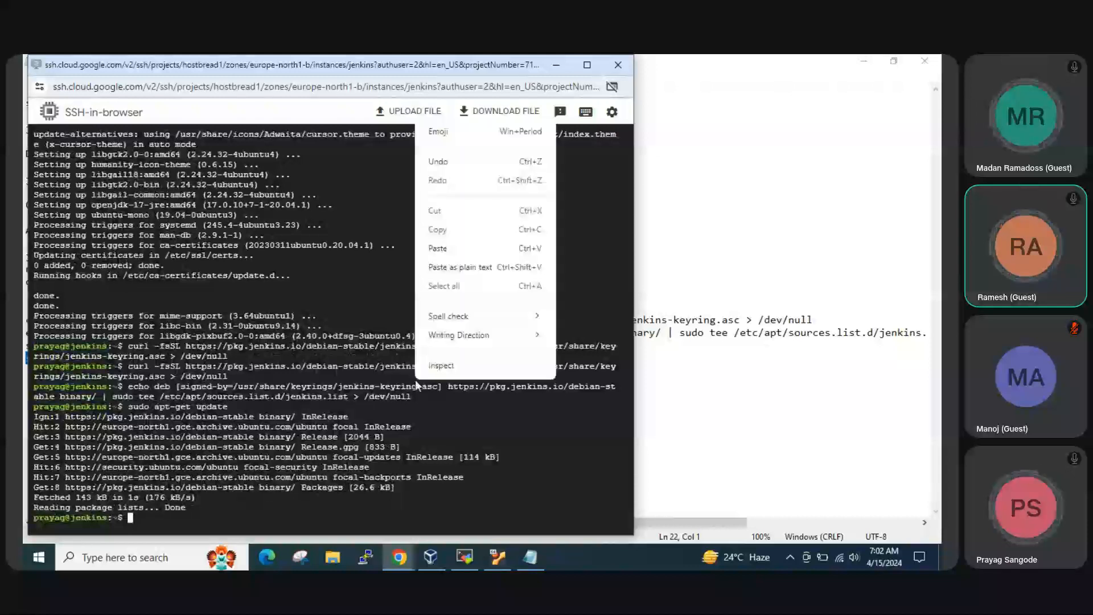
pyautogui.click(441, 248)
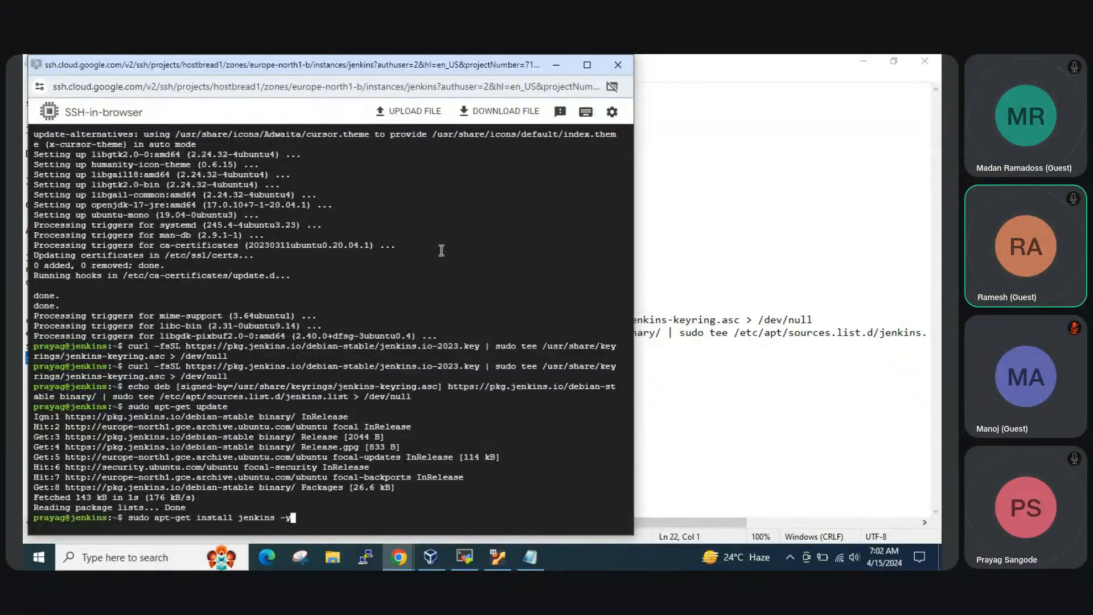
pyautogui.press('Return')
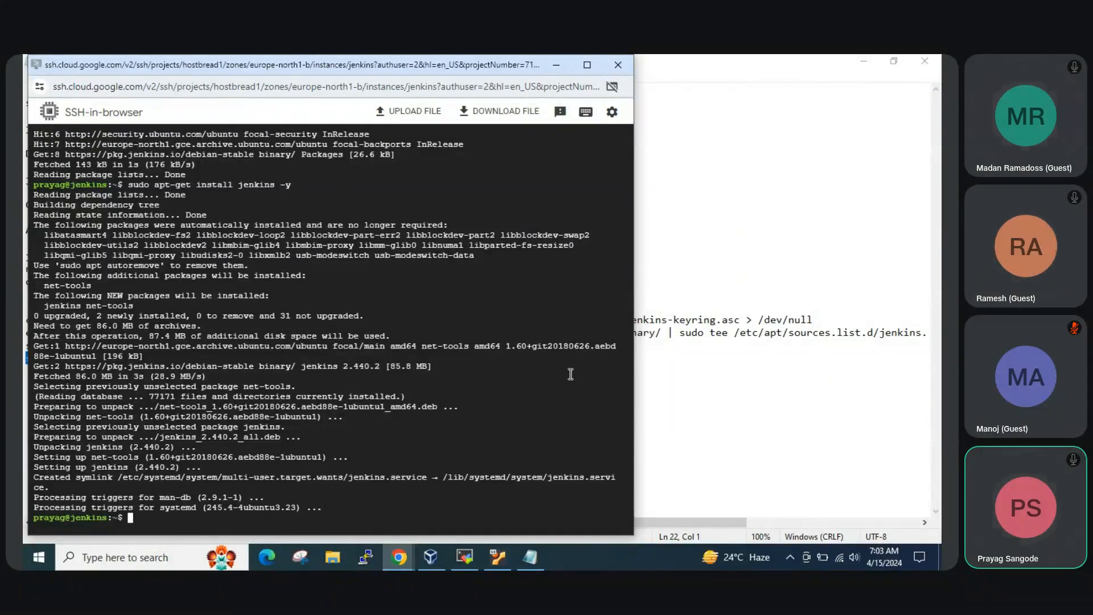
pyautogui.write('clear')
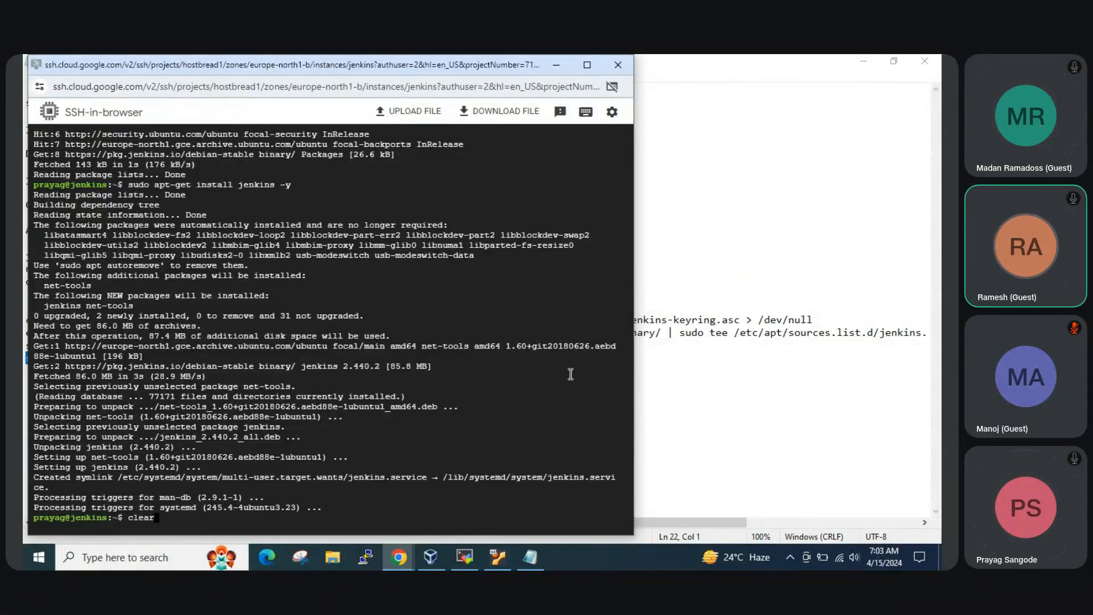
pyautogui.press('Return')
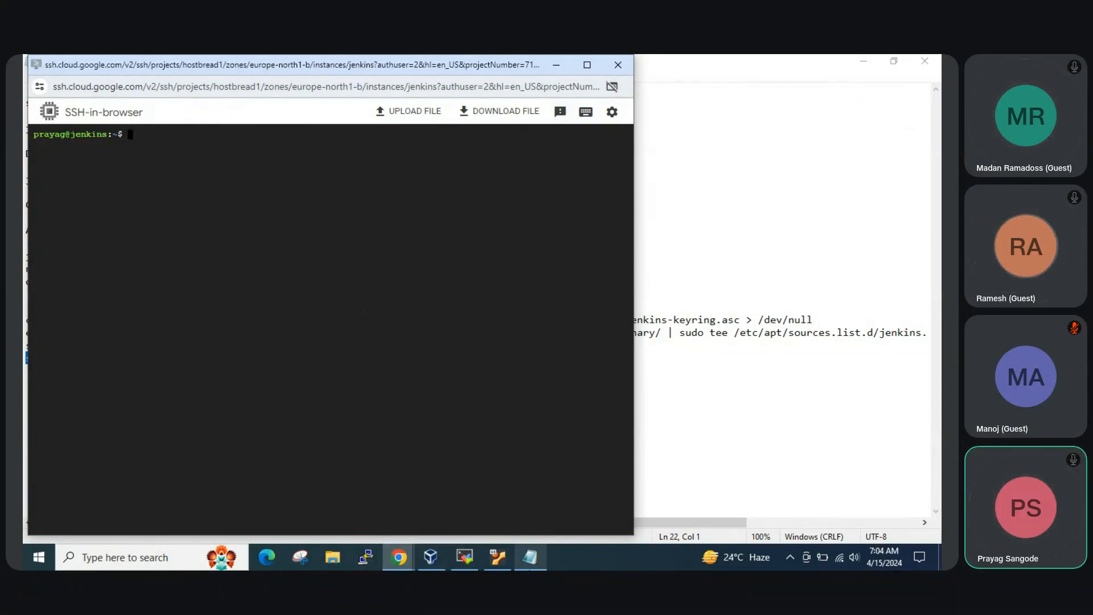
# Check the Jenkins service in the SSH terminal with sudo systemctl status jenkins and return to the prompt
pyautogui.moveTo(396, 564)
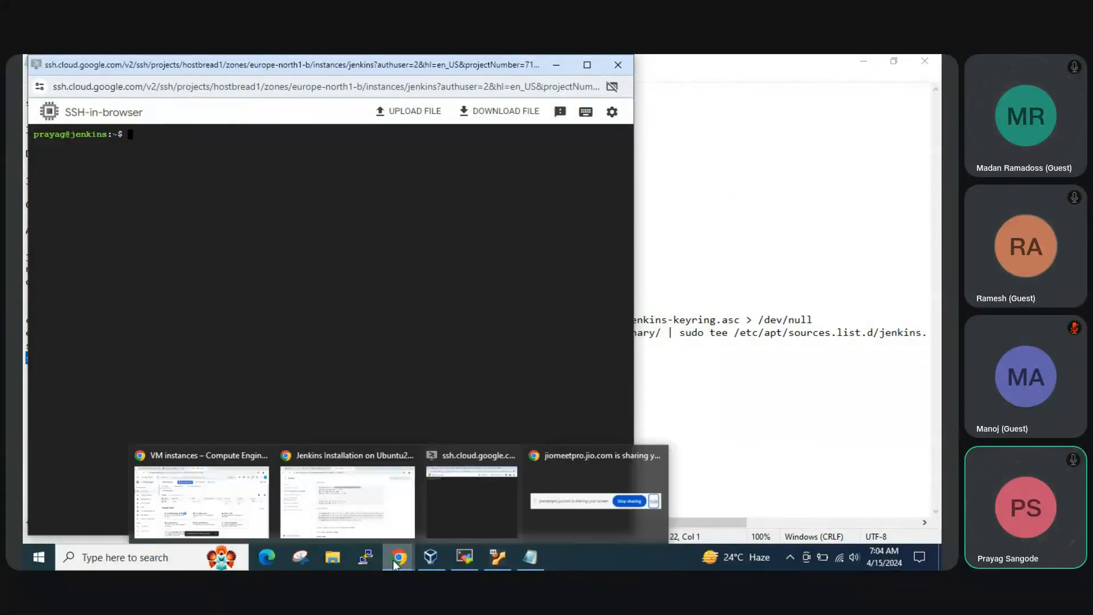
pyautogui.click(458, 500)
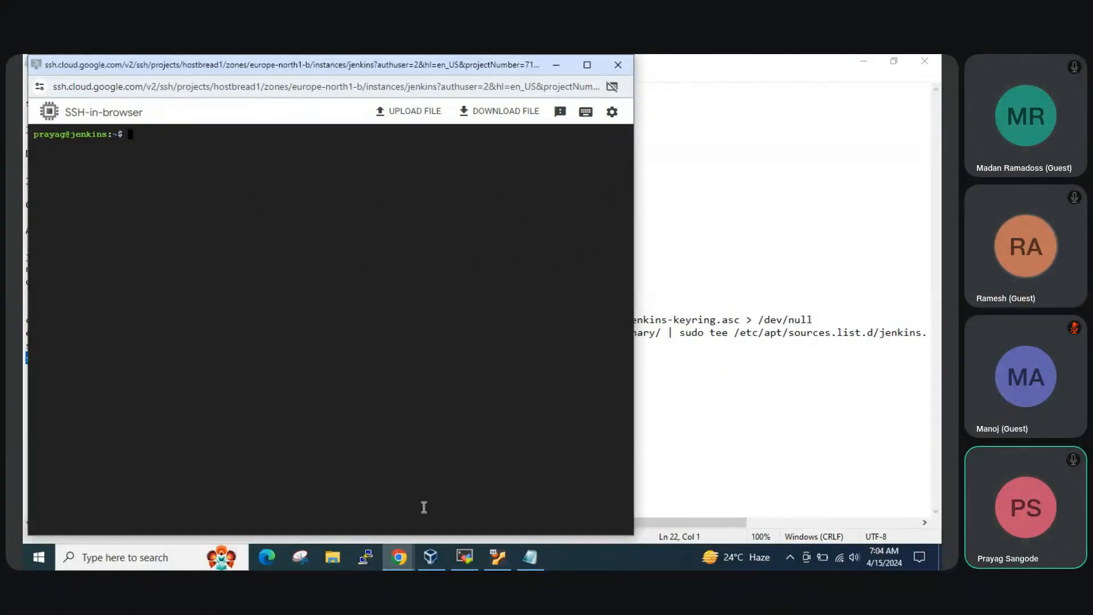
pyautogui.moveTo(400, 562)
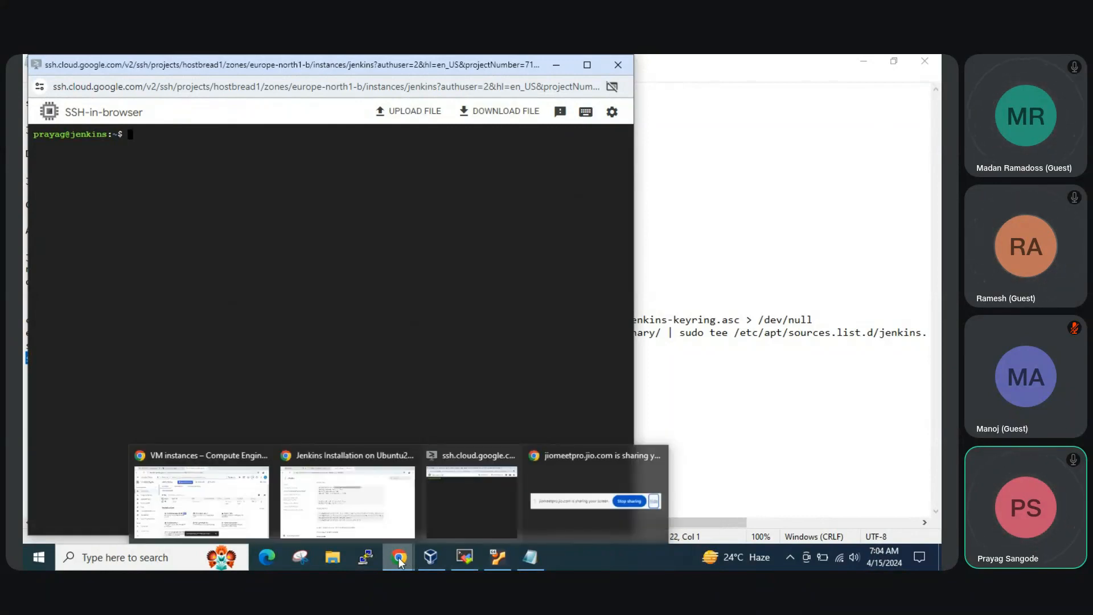
pyautogui.click(472, 501)
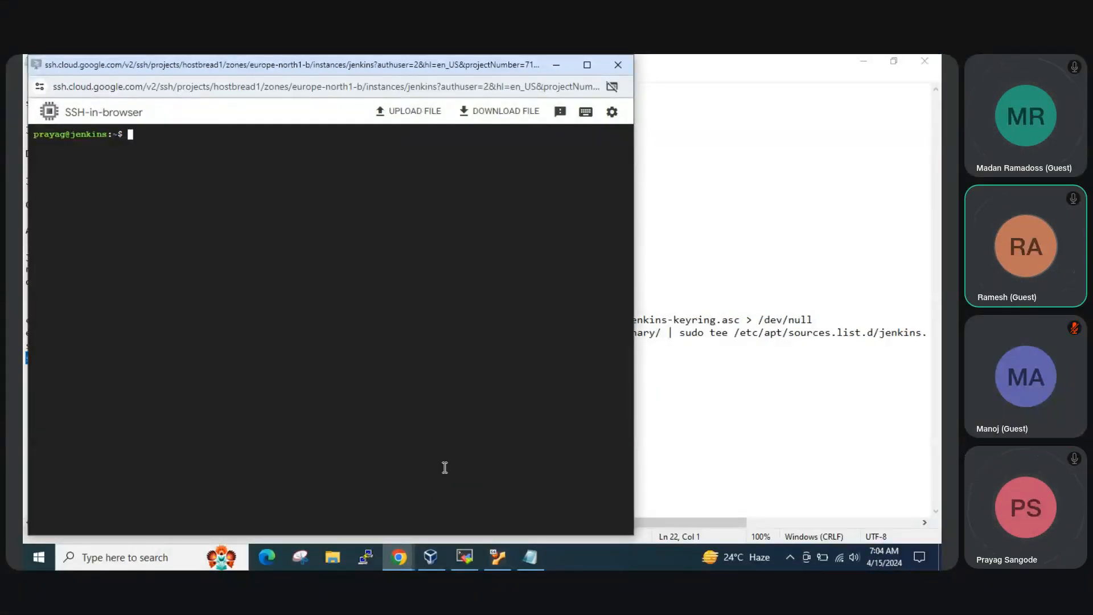
pyautogui.write('sudo systemctl status j')
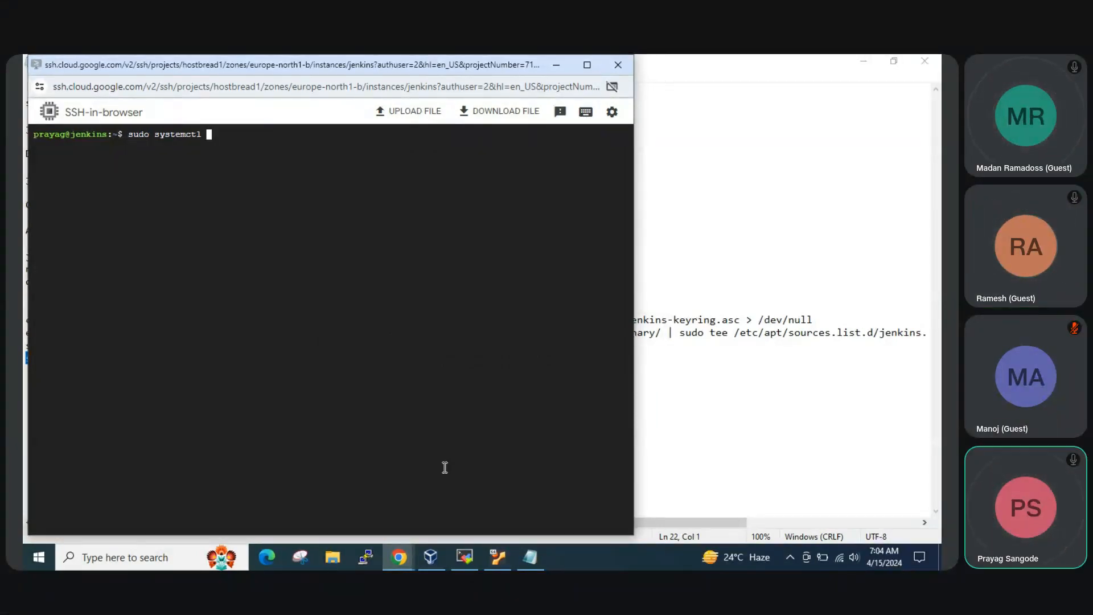
pyautogui.write('enkins')
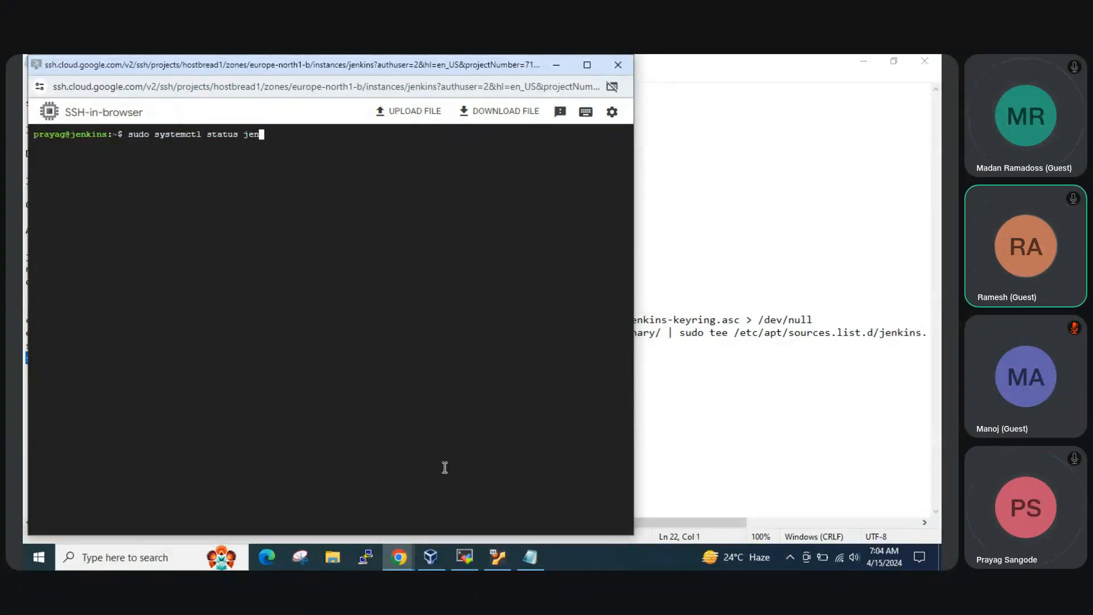
pyautogui.press('Return')
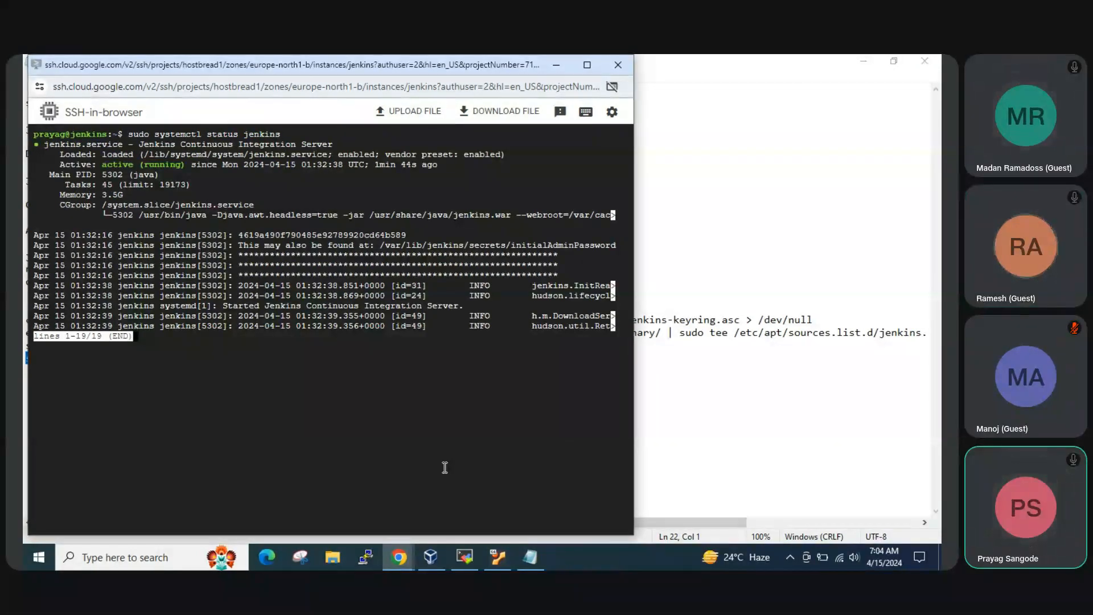
pyautogui.write('q')
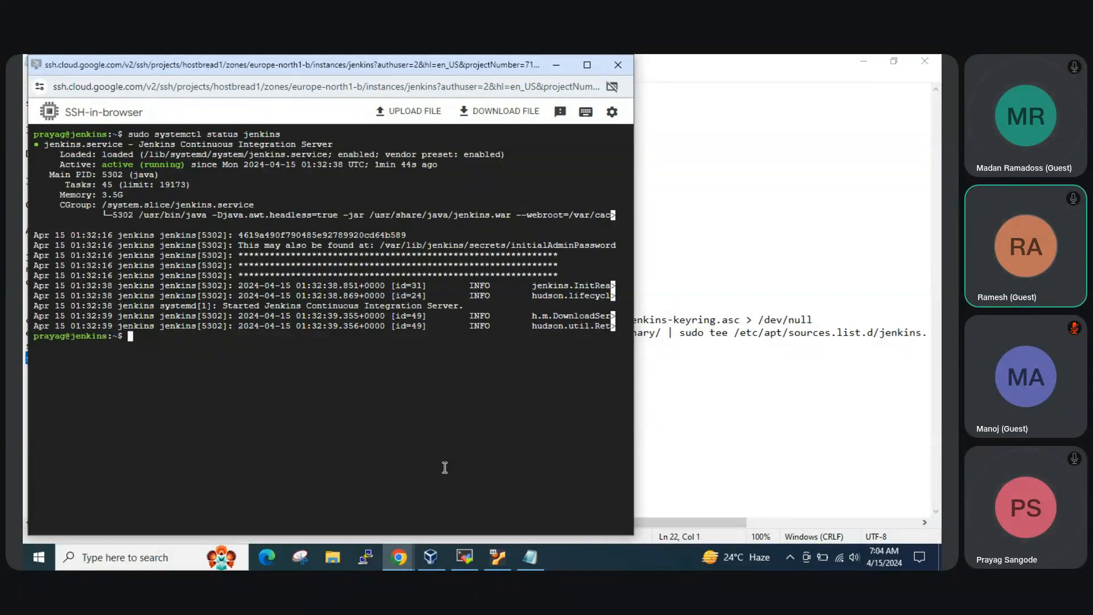
pyautogui.write('netstat ')
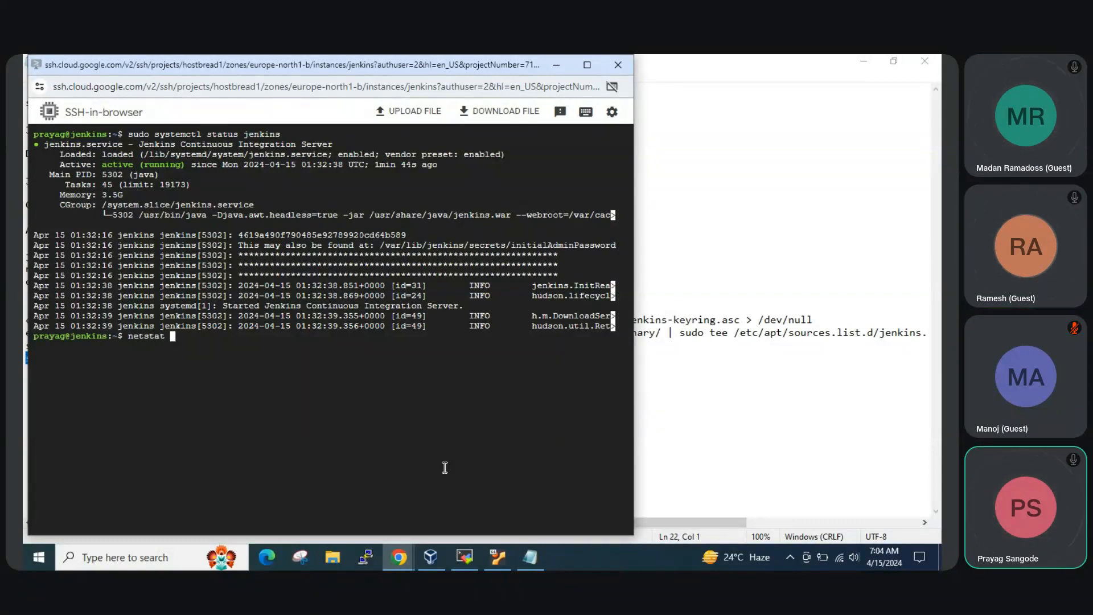
pyautogui.write('-antu | grep8080')
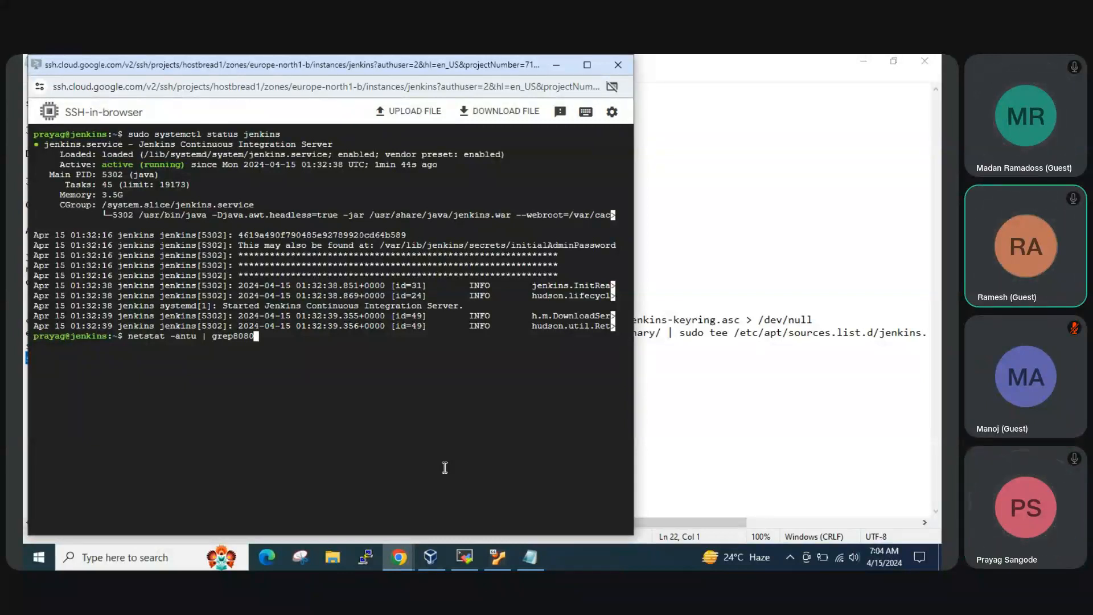
# Check for listeners on port 8080 in the SSH terminal with netstat -antu | grep 8080
pyautogui.press('Left')
pyautogui.press('Left')
pyautogui.press('Left')
pyautogui.press('Left')
pyautogui.press('Return')
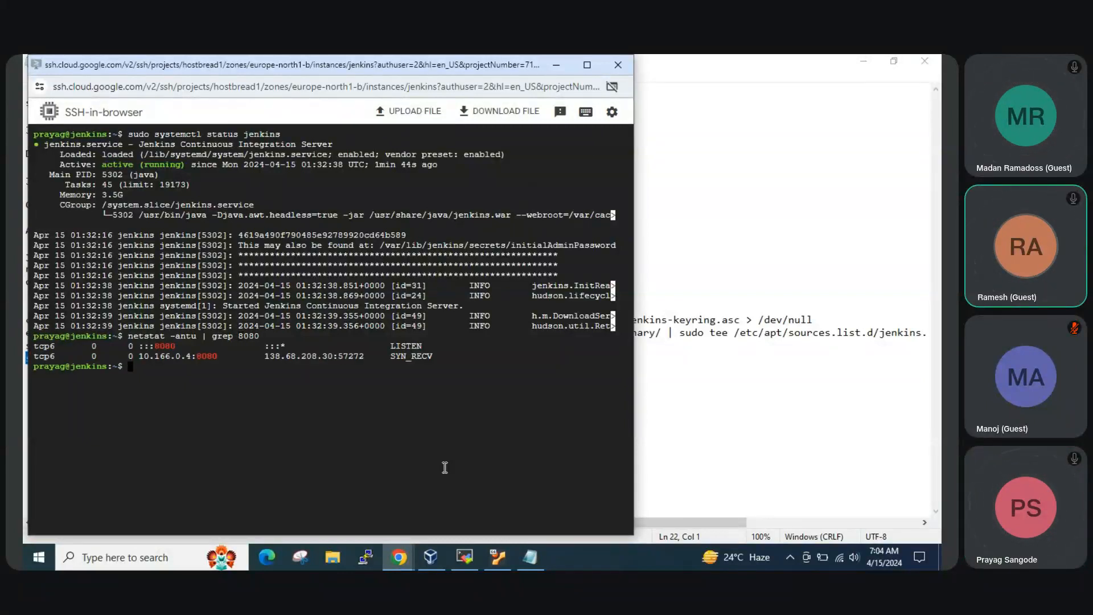
pyautogui.doubleClick(169, 348)
pyautogui.click(384, 446)
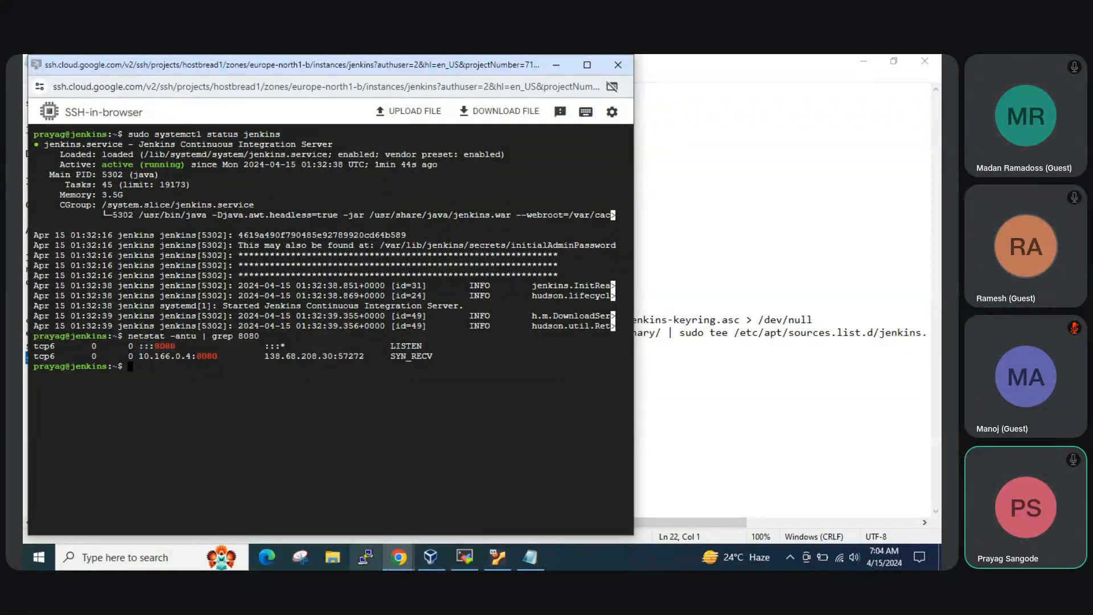
# Switch to the Google Cloud VM instances page and copy the jenkins instance's external IP address
pyautogui.click(399, 557)
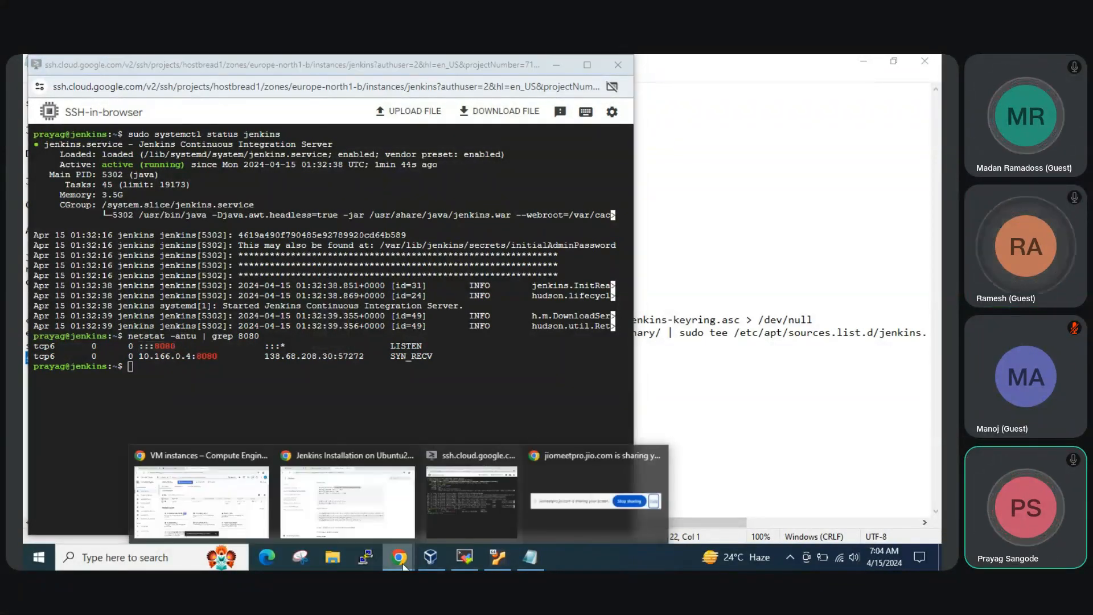
pyautogui.click(382, 519)
pyautogui.moveTo(398, 557)
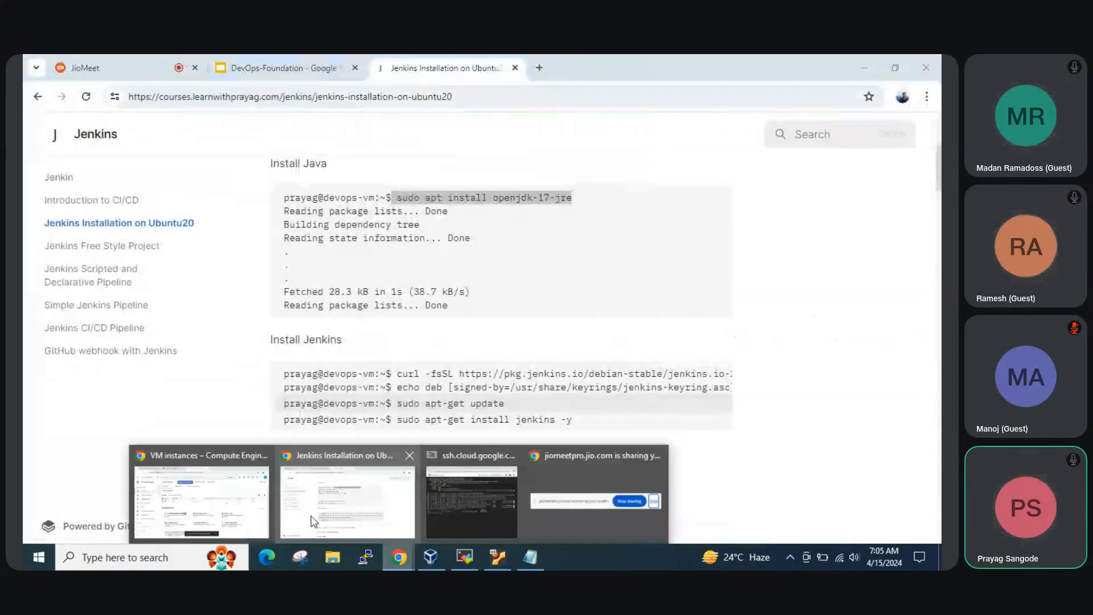
pyautogui.click(219, 495)
pyautogui.click(756, 308)
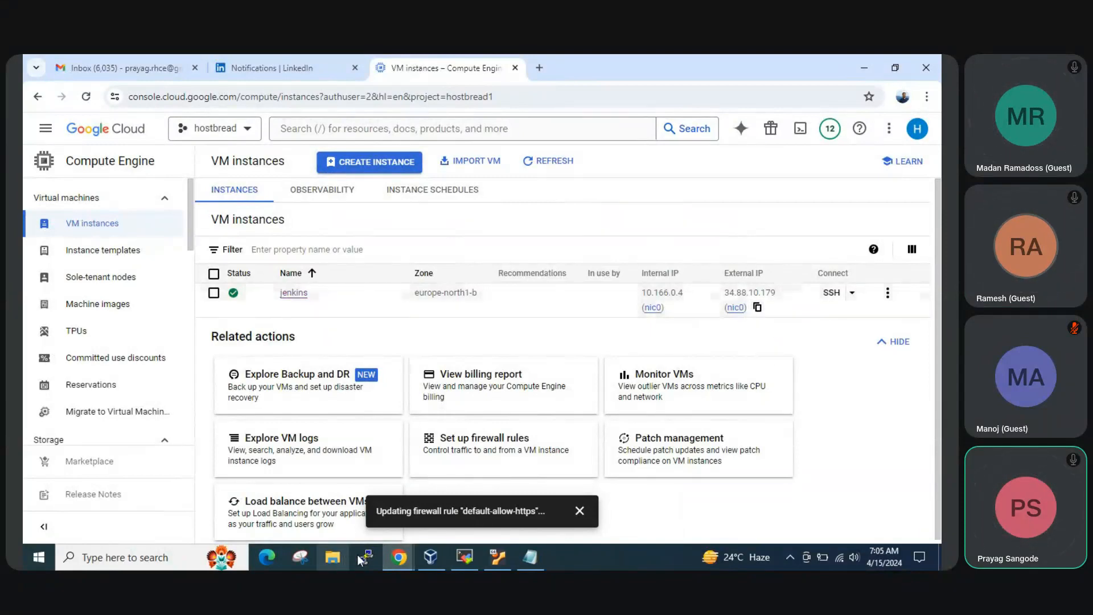
# Open 34.88.10.179:8080 in a new tab of the browser window that holds the Jenkins course guide
pyautogui.moveTo(398, 557)
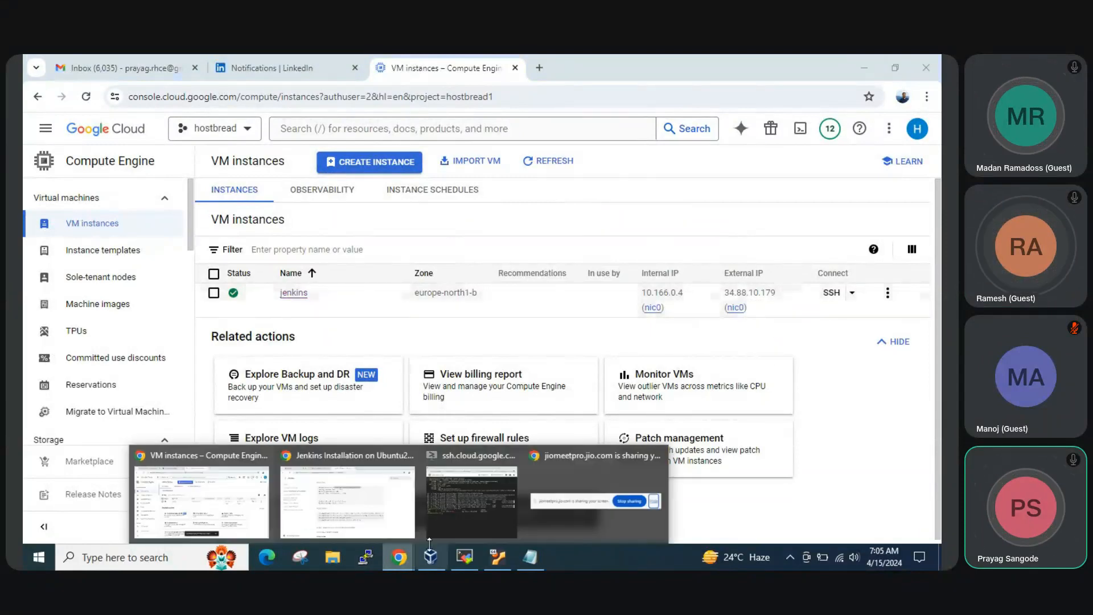
pyautogui.click(365, 514)
pyautogui.click(539, 68)
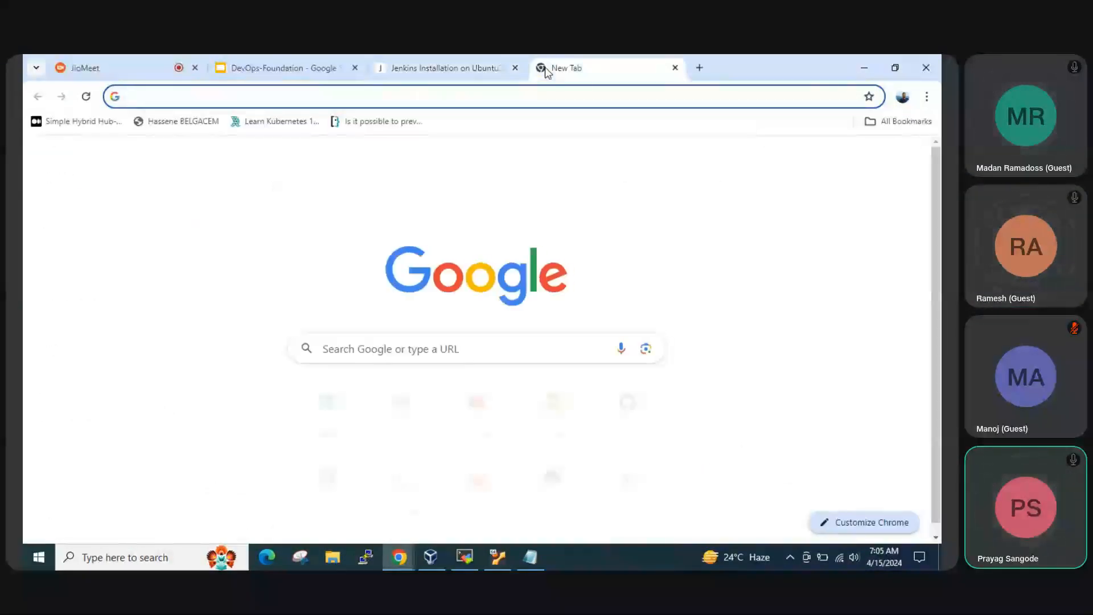
pyautogui.hotkey('ctrl', 'v')
pyautogui.write(':')
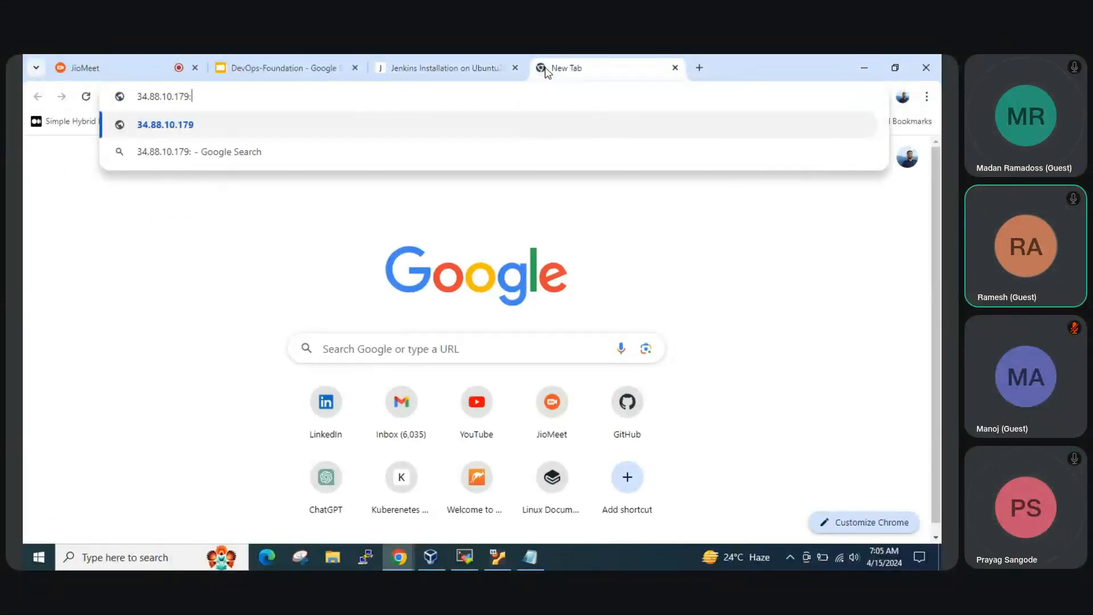
pyautogui.write('8080')
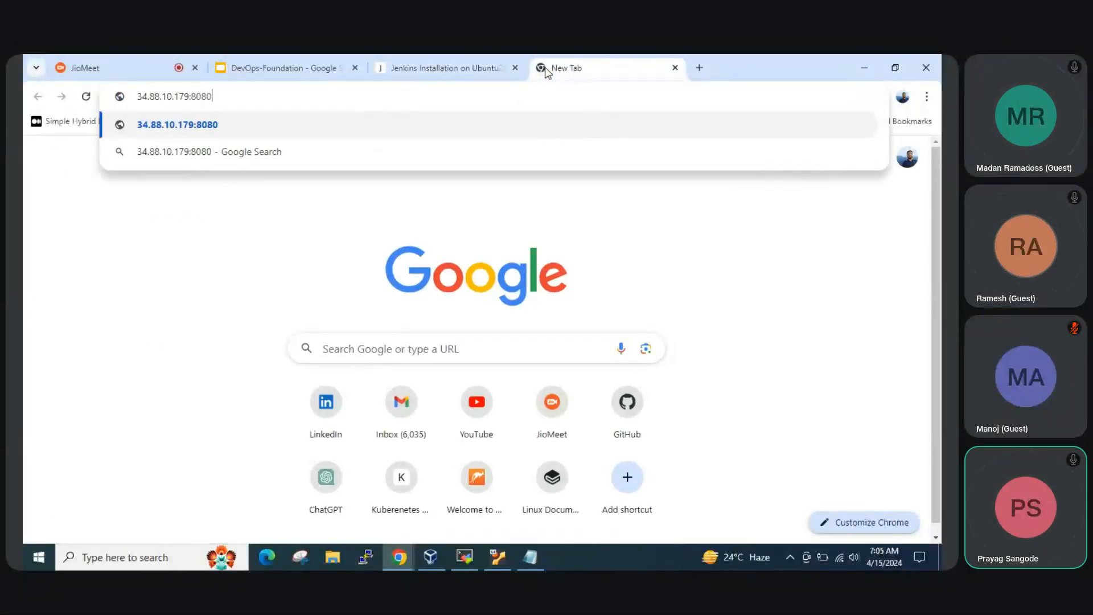
pyautogui.press('Return')
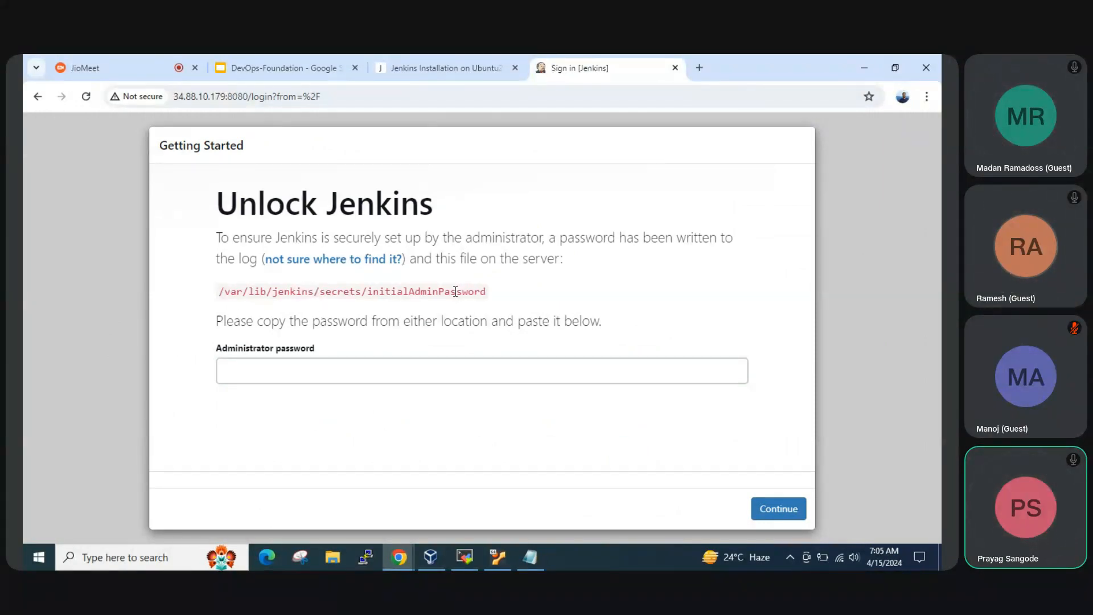
# Copy the initialAdminPassword path from the Unlock Jenkins page and try to read it with cat /var/lib/jenkins/secrets/initialAdminPassword in the SSH terminal
pyautogui.click(271, 366)
pyautogui.moveTo(486, 295); pyautogui.dragTo(260, 287)
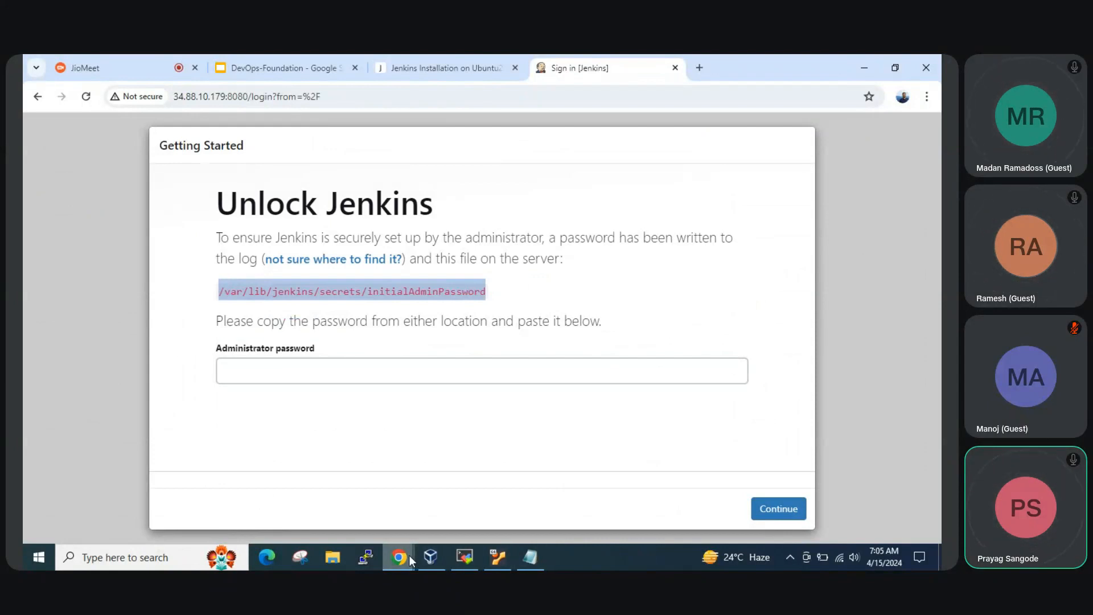
pyautogui.moveTo(409, 555)
pyautogui.click(465, 513)
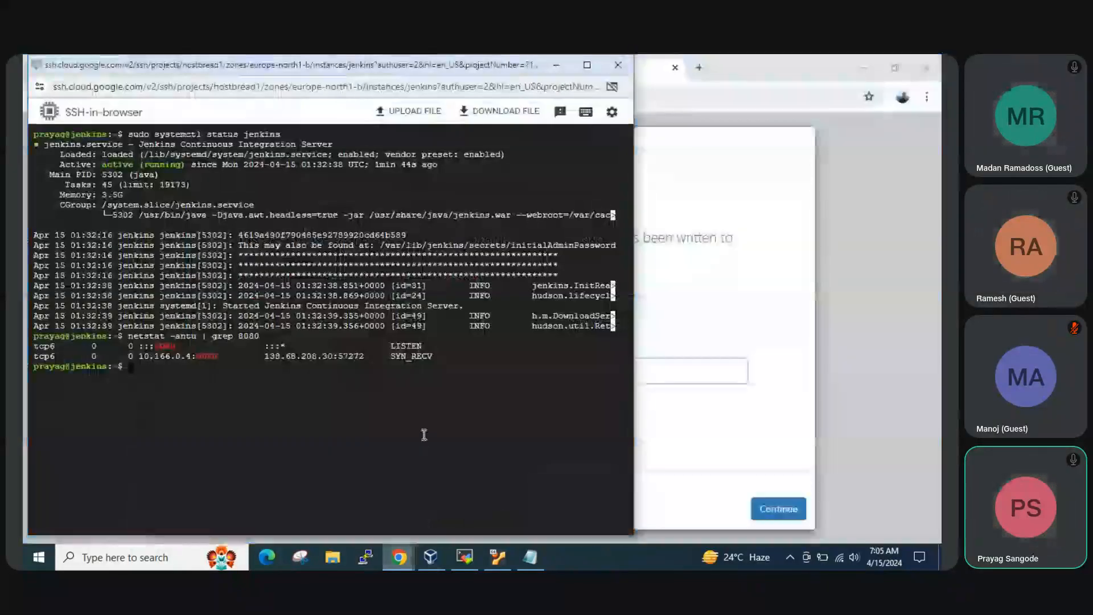
pyautogui.write('cat')
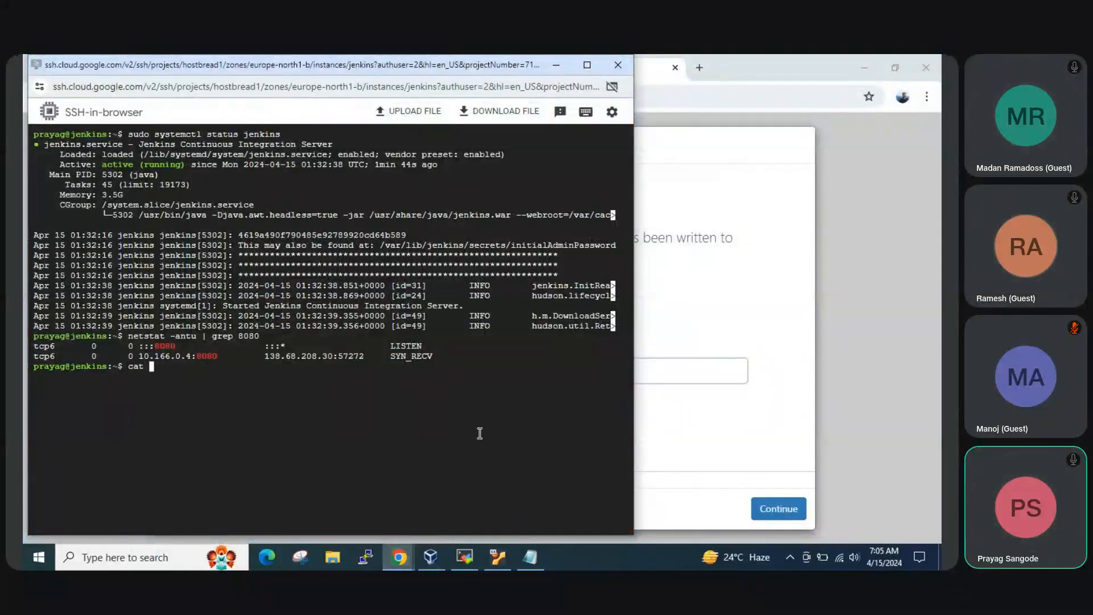
pyautogui.rightClick(480, 433)
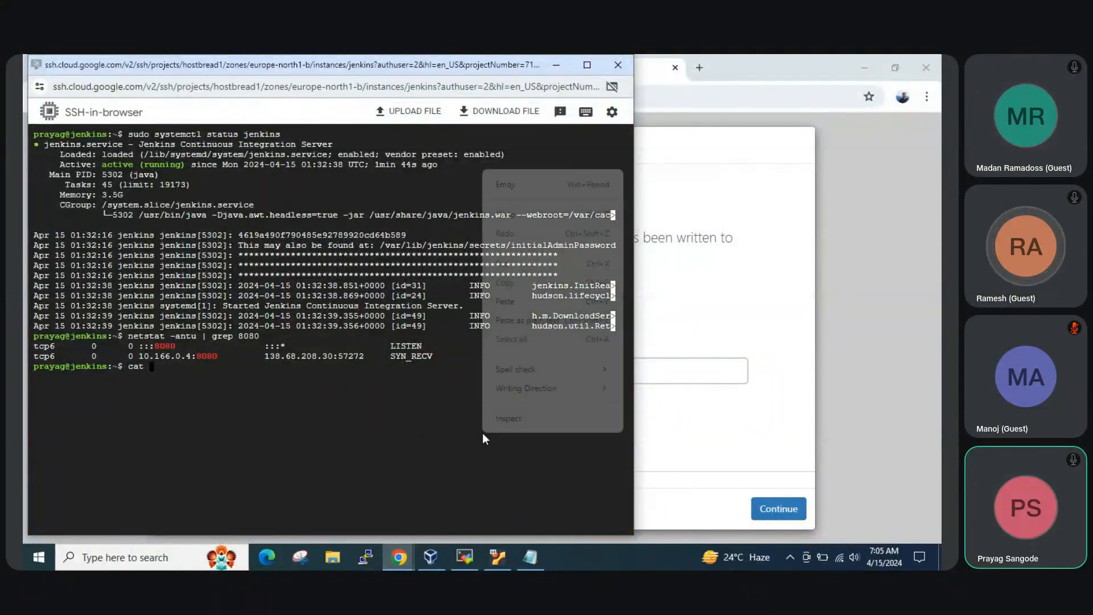
pyautogui.click(504, 301)
pyautogui.press('Return')
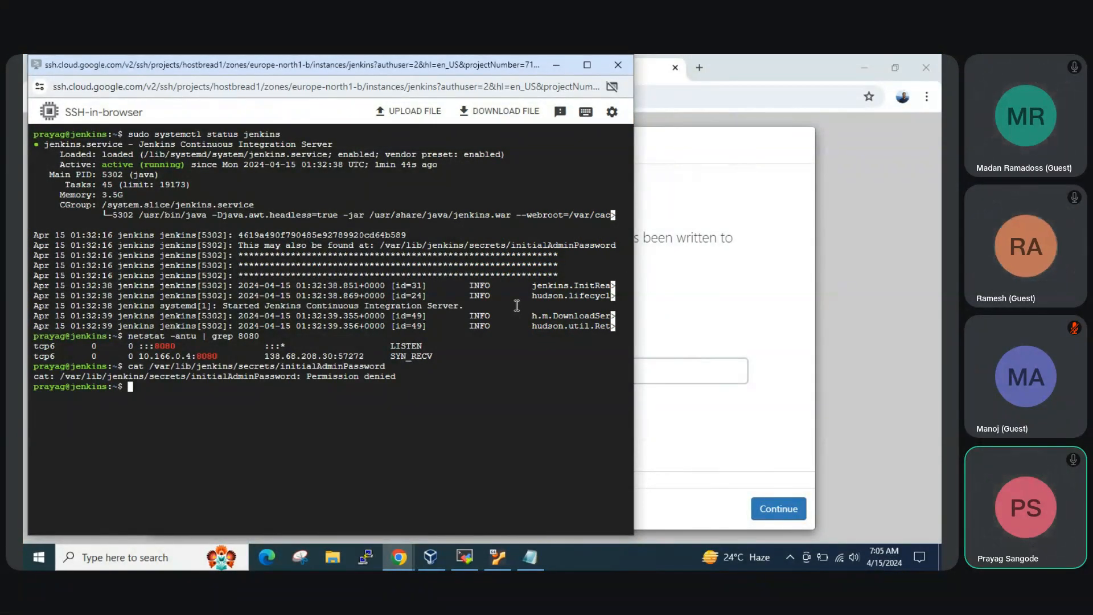
# Rerun the previous command with sudo, as sudo cat /var/lib/jenkins/secrets/initialAdminPassword
pyautogui.press('Up')
pyautogui.press('Left')
pyautogui.press('Left')
pyautogui.press('Left')
pyautogui.press('Left')
pyautogui.press('Left')
pyautogui.press('Left')
pyautogui.press('Left')
pyautogui.press('Left')
pyautogui.press('Left')
pyautogui.press('Left')
pyautogui.press('Left')
pyautogui.press('Left')
pyautogui.press('Left')
pyautogui.press('Left')
pyautogui.press('Left')
pyautogui.press('Left')
pyautogui.press('Left')
pyautogui.press('Left')
pyautogui.press('Left')
pyautogui.press('Left')
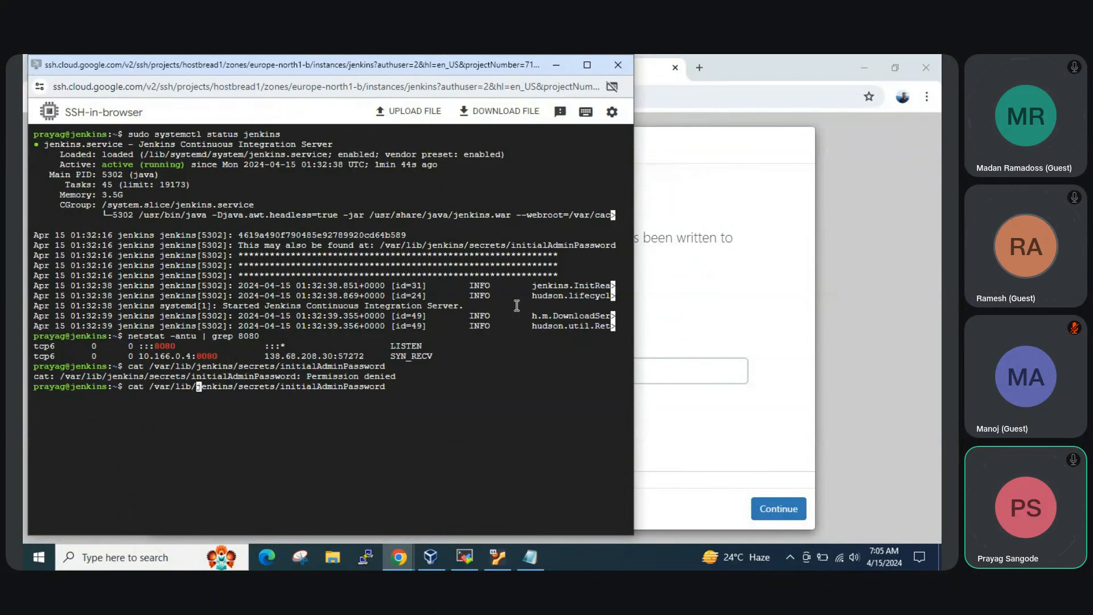
pyautogui.press('Left')
pyautogui.press('Left')
pyautogui.press('Left')
pyautogui.press('Left')
pyautogui.press('Left')
pyautogui.press('Left')
pyautogui.press('Left')
pyautogui.press('Left')
pyautogui.press('Left')
pyautogui.press('Left')
pyautogui.press('Left')
pyautogui.press('Left')
pyautogui.press('Left')
pyautogui.write('sudo')
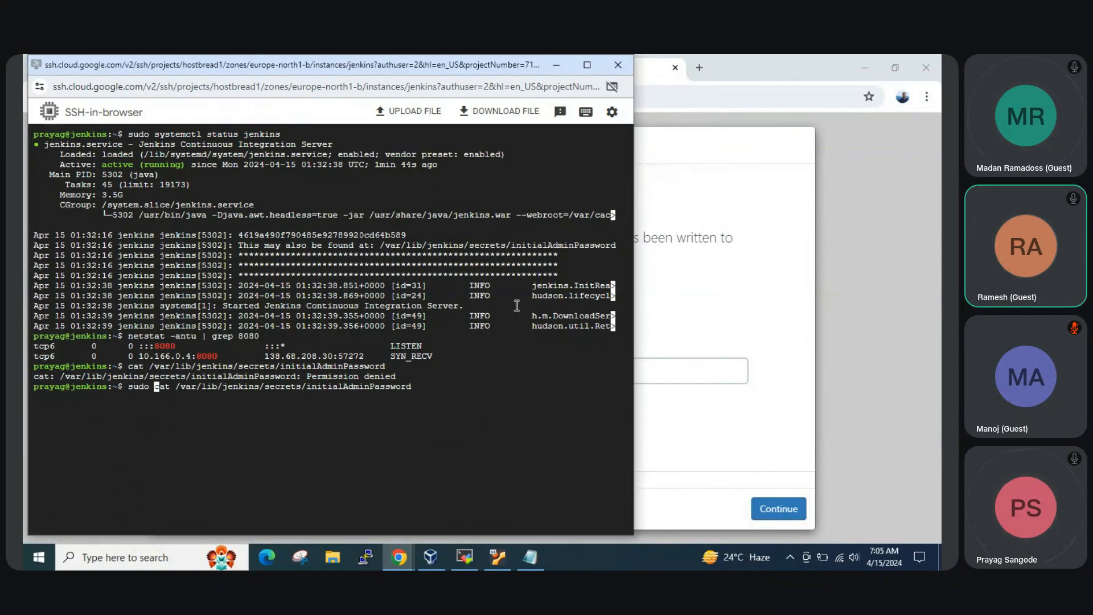
pyautogui.press('Return')
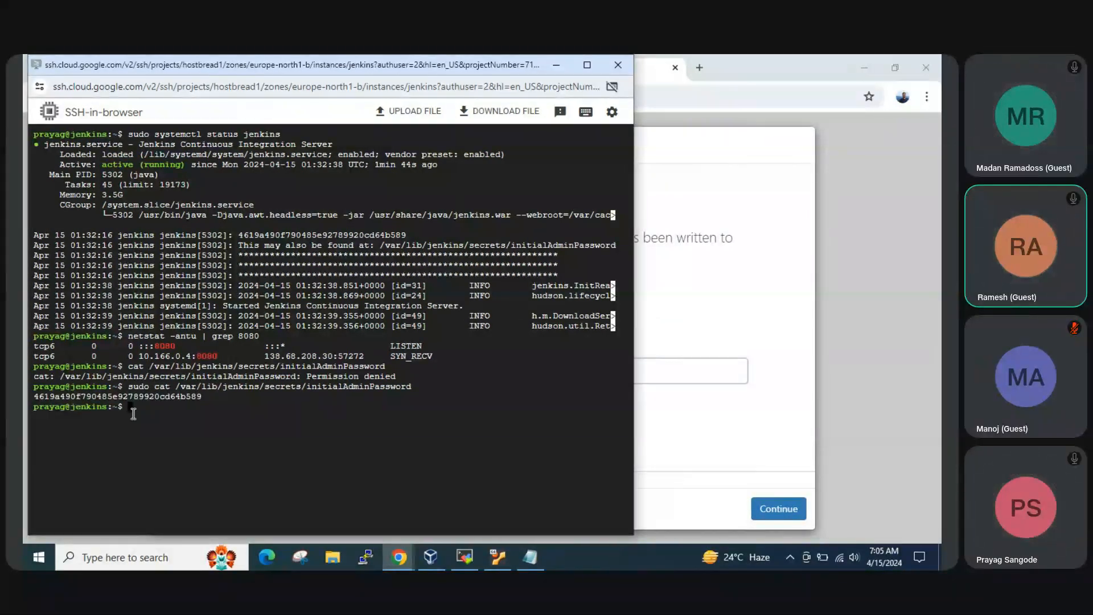
# Copy the initial admin password from the terminal, enter it as the administrator password on the Unlock Jenkins page and continue
pyautogui.doubleClick(170, 397)
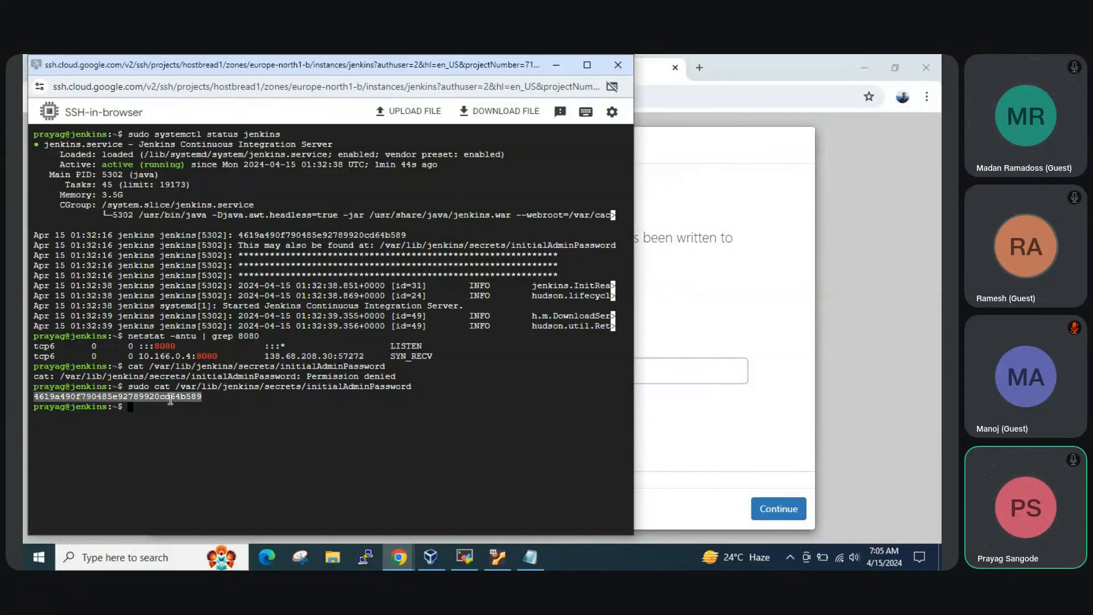
pyautogui.click(737, 426)
pyautogui.click(481, 373)
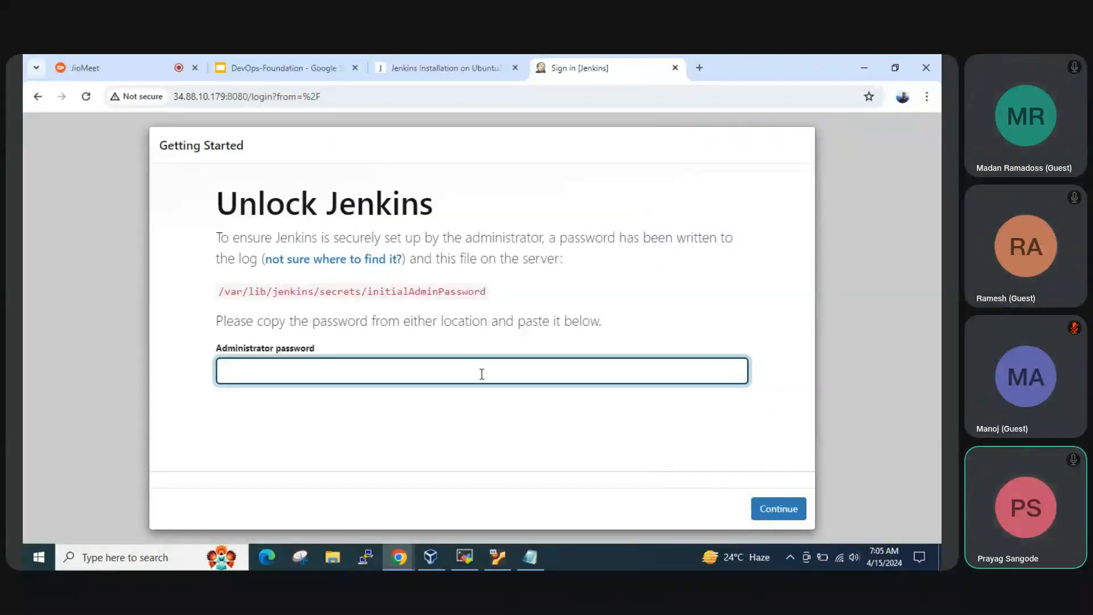
pyautogui.hotkey('ctrl', 'v')
pyautogui.click(788, 514)
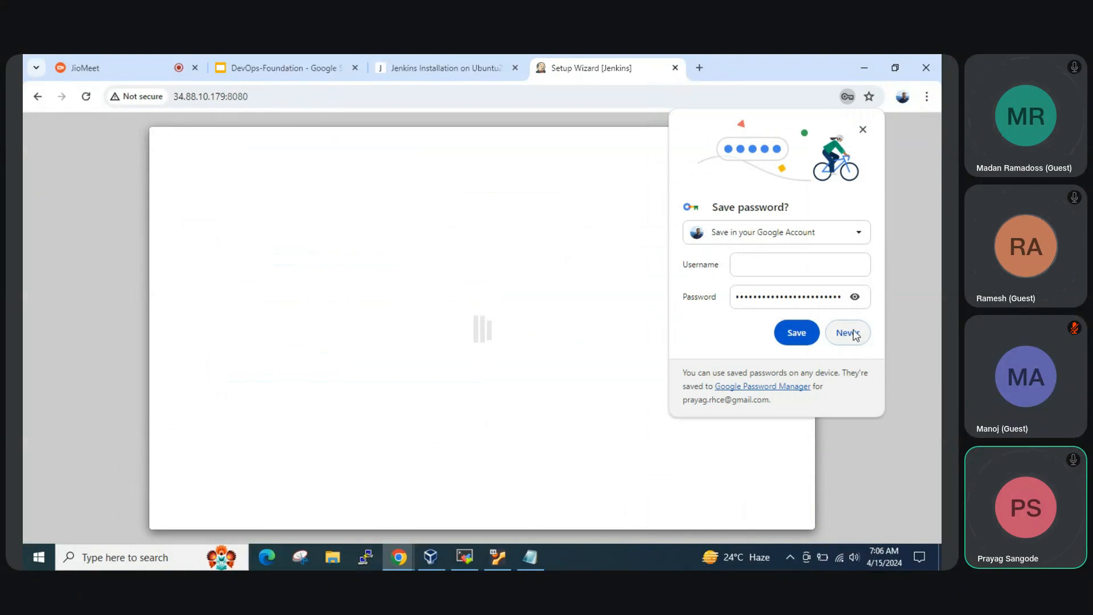
# Decline saving the password in the browser and install the suggested Jenkins plugins
pyautogui.click(849, 333)
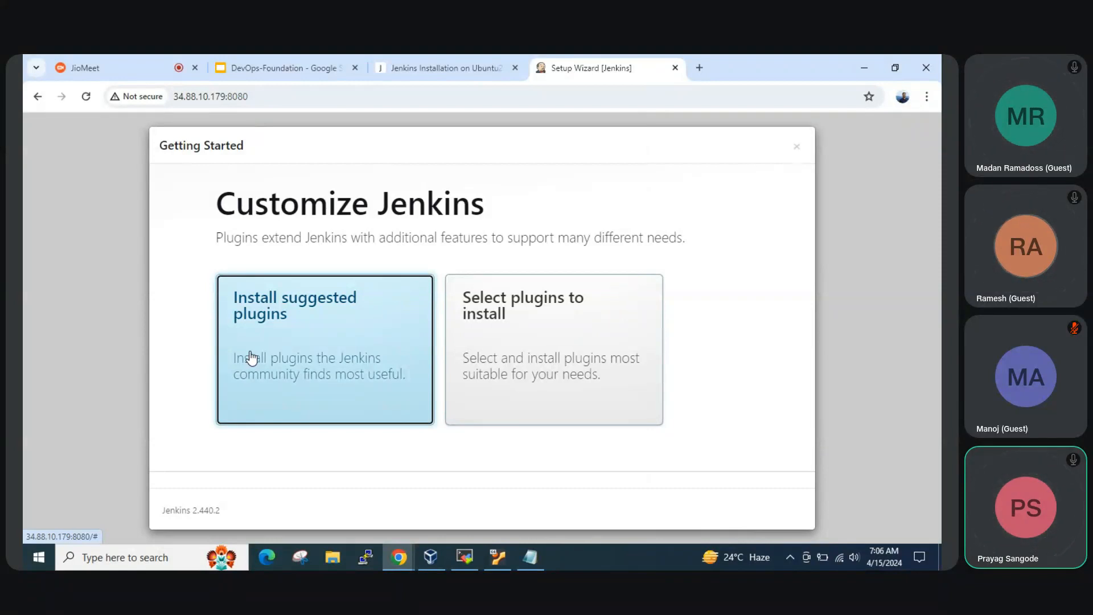
pyautogui.click(336, 319)
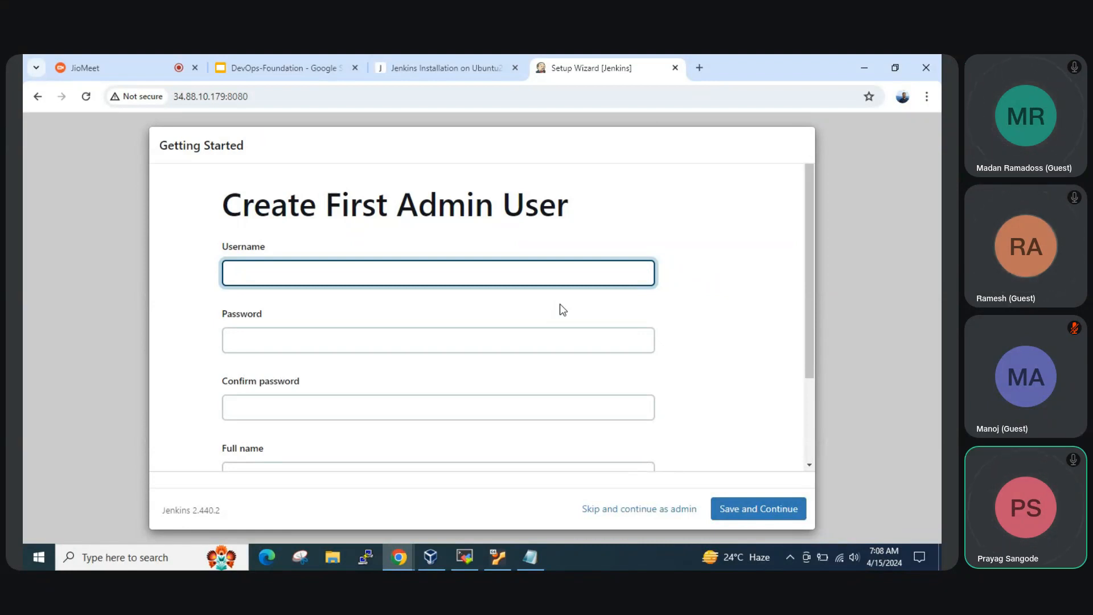
# Enter the username, the password and its confirmation for the first Jenkins admin user
pyautogui.write('prayag')
pyautogui.press('Tab')
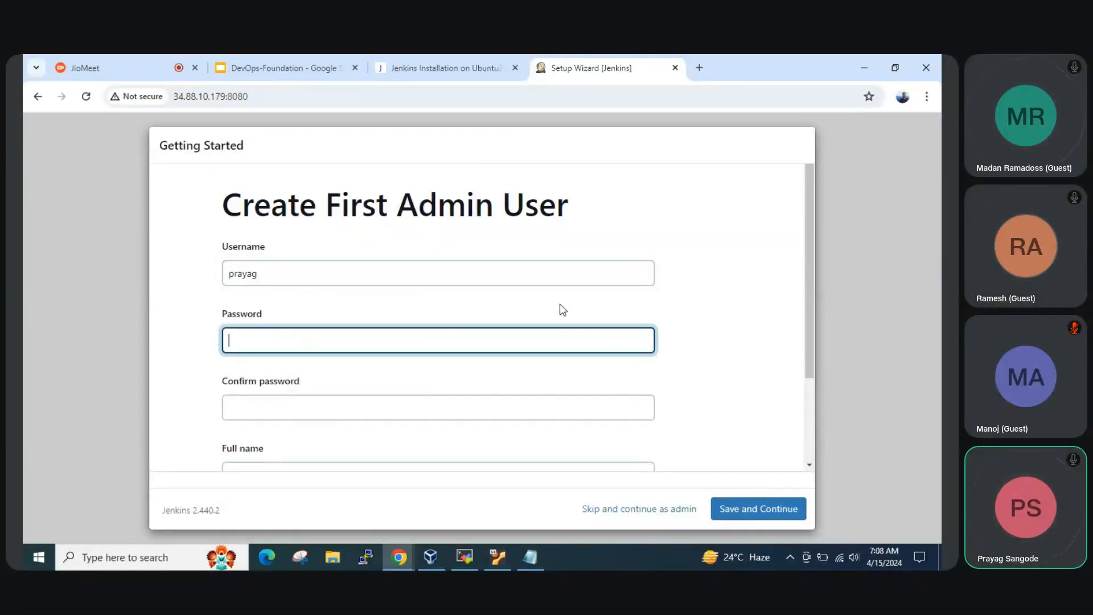
pyautogui.write('p')
pyautogui.press('Tab')
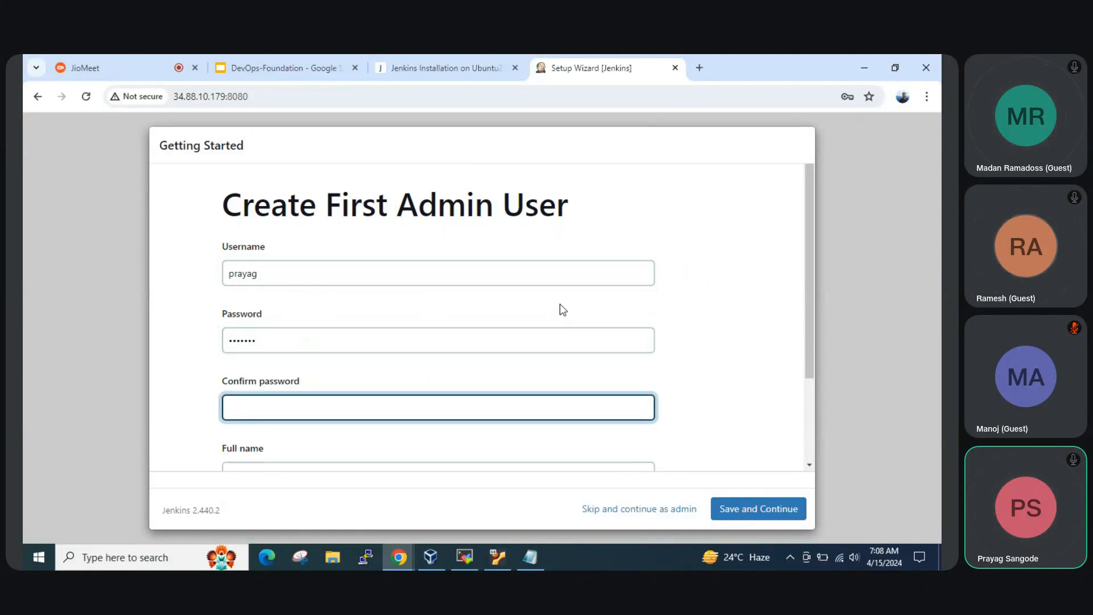
pyautogui.write('•••••••')
# Fill in the admin user's full name and e-mail address from the saved suggestions, then save and continue
pyautogui.scroll(-2, 512, 312)
pyautogui.click(442, 350)
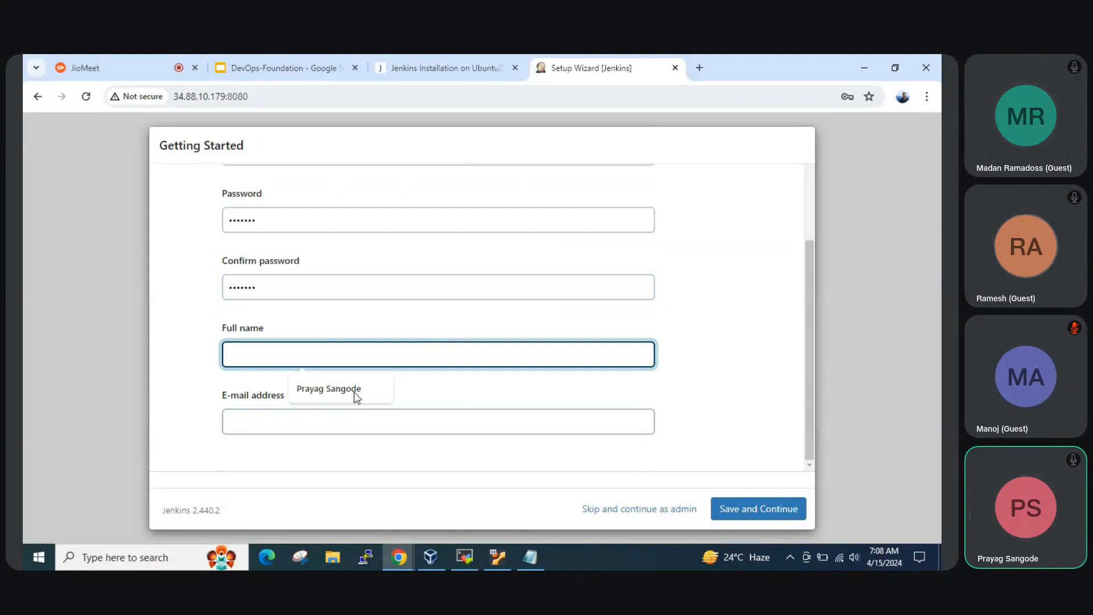
pyautogui.click(356, 397)
pyautogui.click(330, 419)
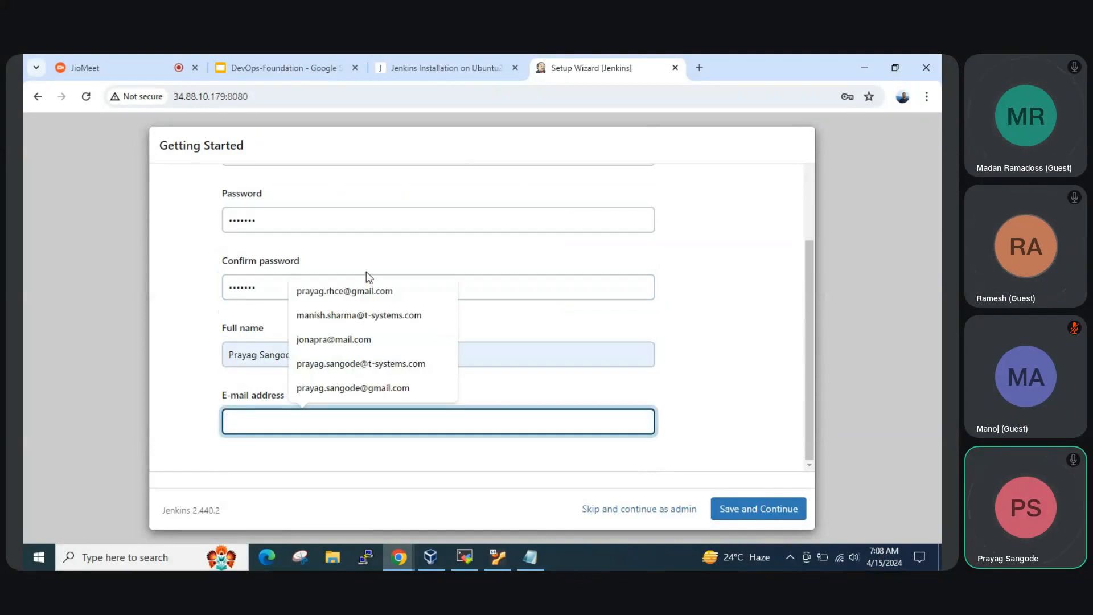
pyautogui.click(359, 291)
pyautogui.scroll(2, 319, 302)
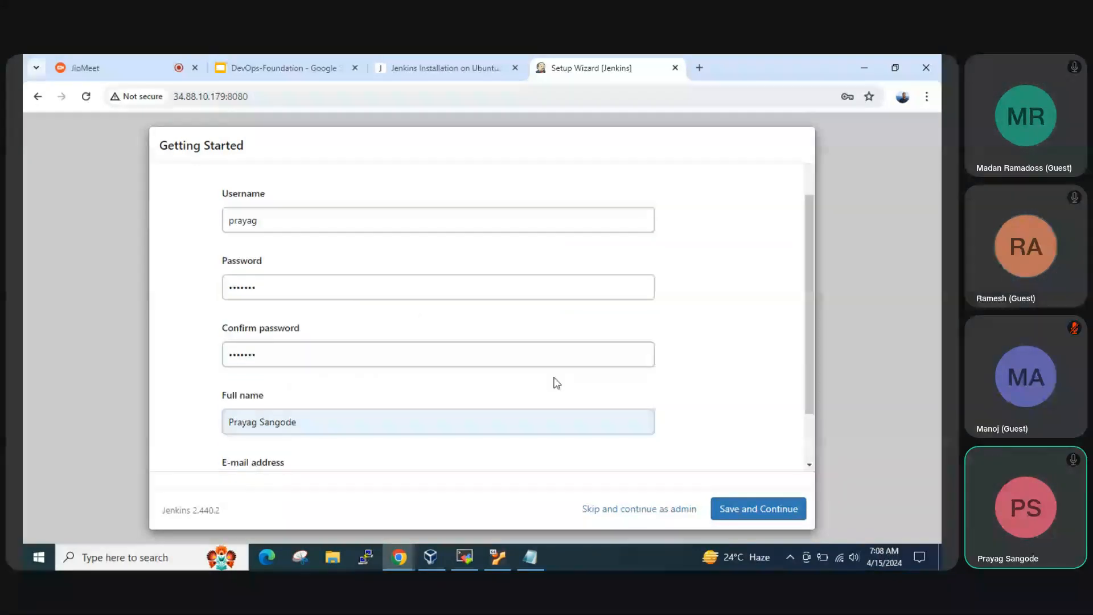
pyautogui.click(731, 507)
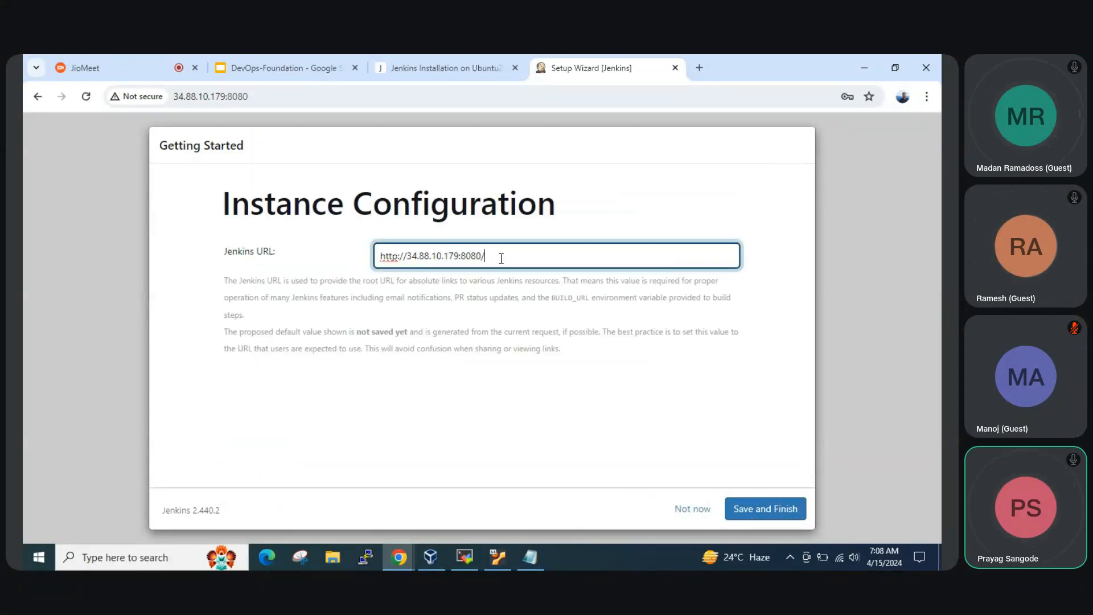
pyautogui.moveTo(501, 252); pyautogui.dragTo(357, 256)
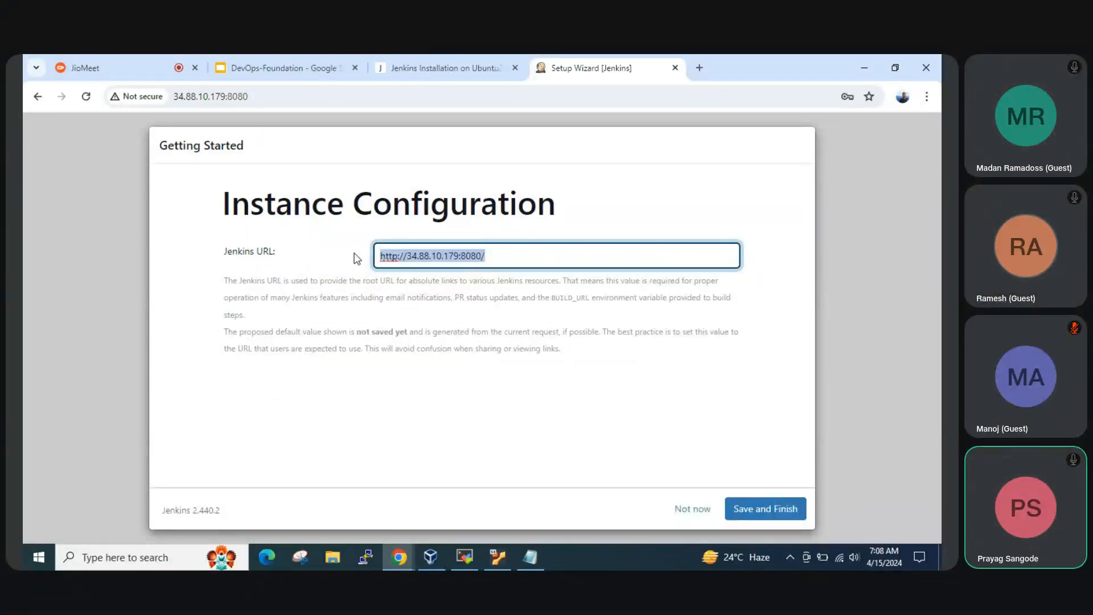
pyautogui.click(409, 258)
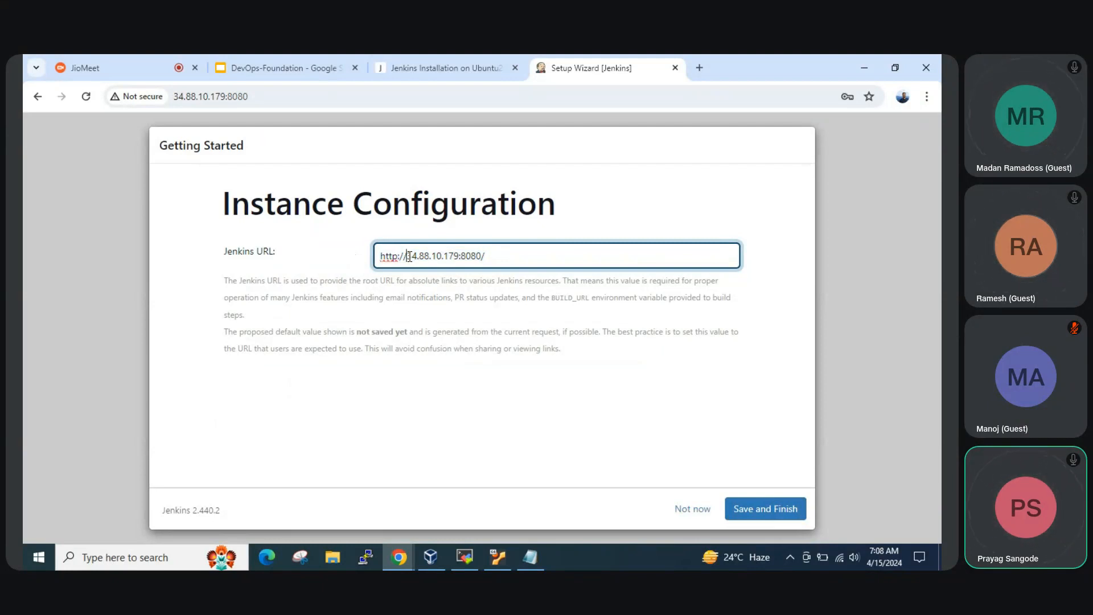
pyautogui.moveTo(504, 253); pyautogui.dragTo(358, 255)
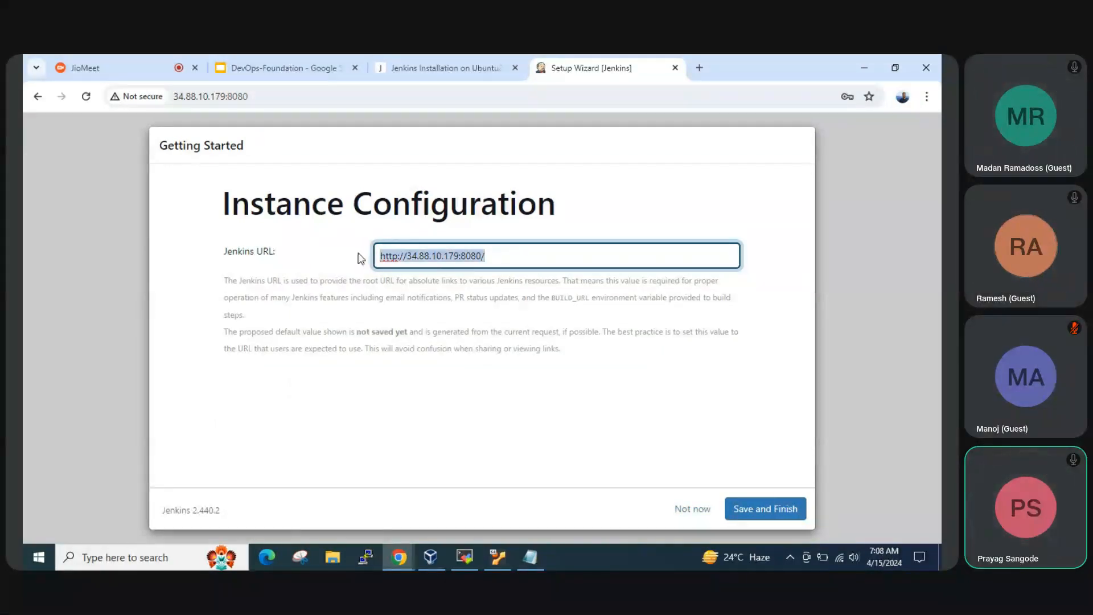
pyautogui.click(775, 512)
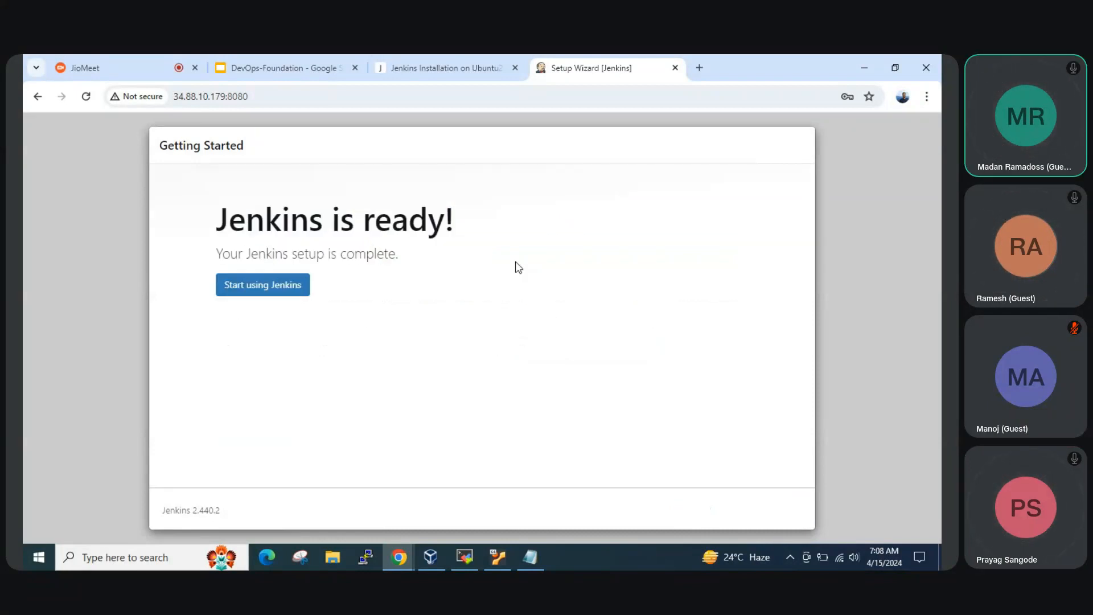
# Start using Jenkins, and view the job creation page with its project types before returning to the dashboard
pyautogui.click(255, 98)
pyautogui.click(268, 293)
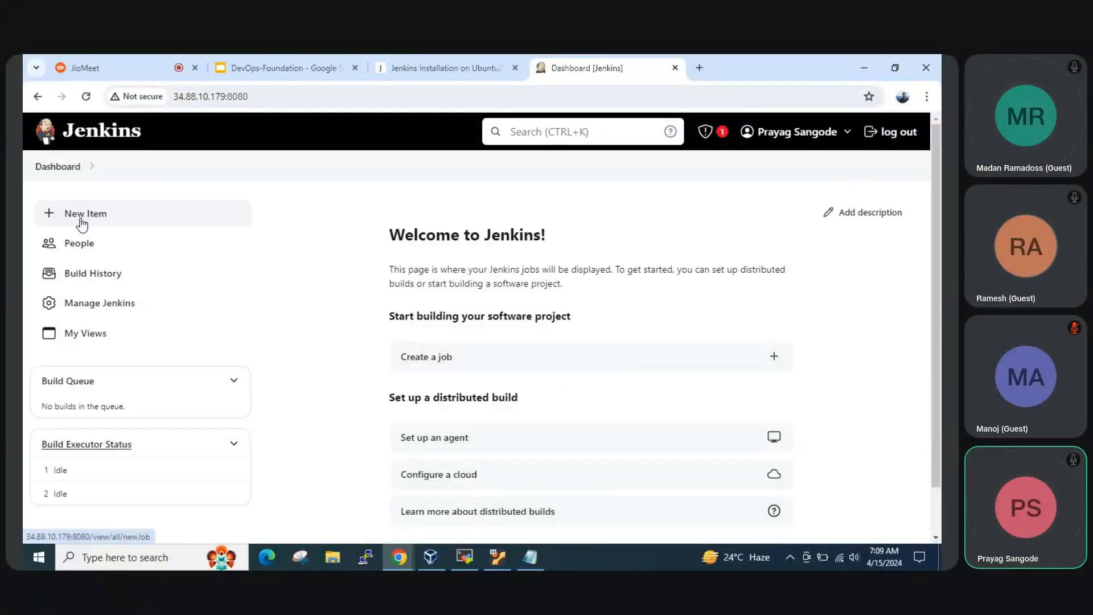
pyautogui.click(773, 363)
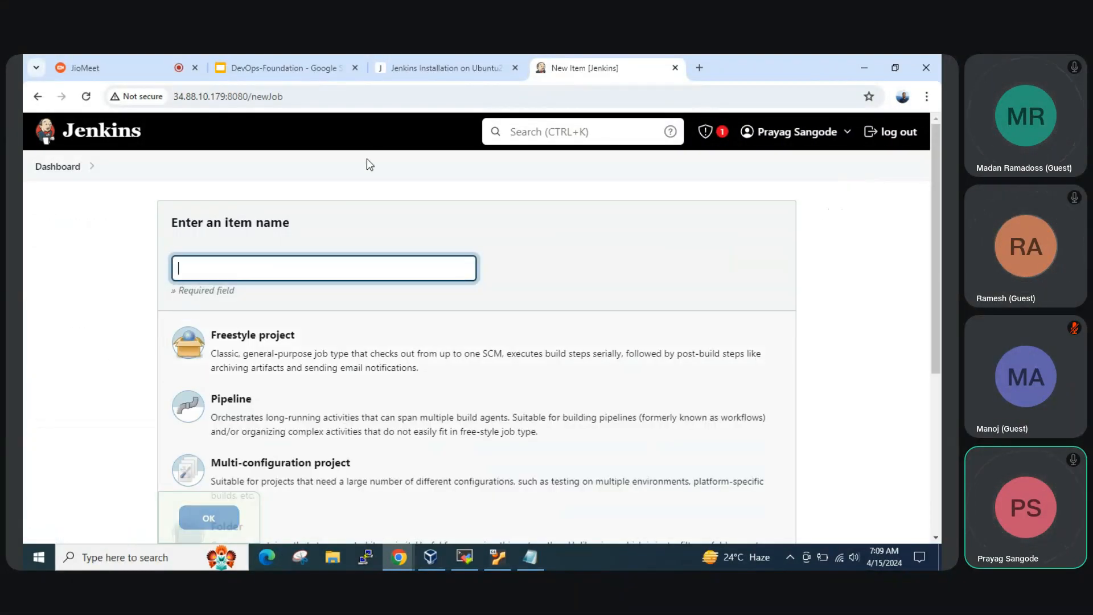
pyautogui.click(61, 172)
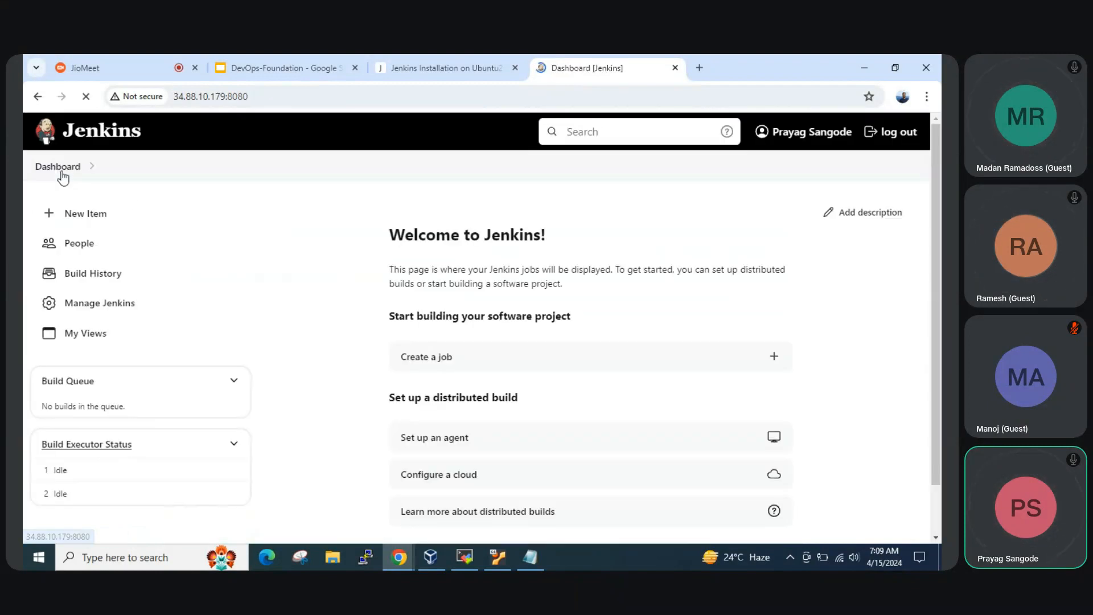
# Review the list of Jenkins users on the People page and the build history
pyautogui.click(81, 249)
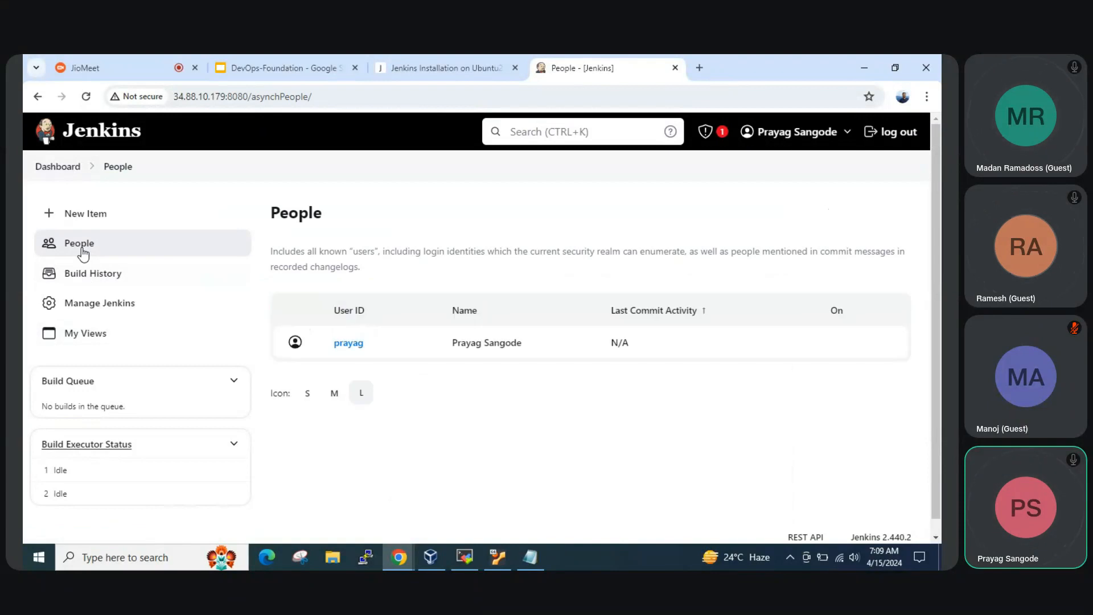
pyautogui.scroll(-1, 359, 357)
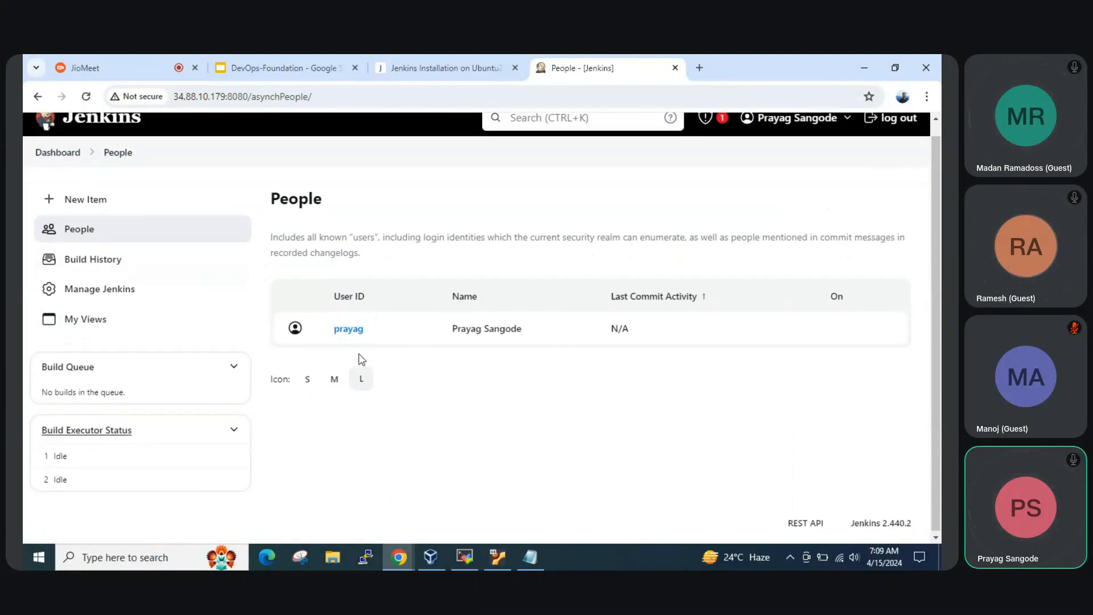
pyautogui.scroll(1, 358, 359)
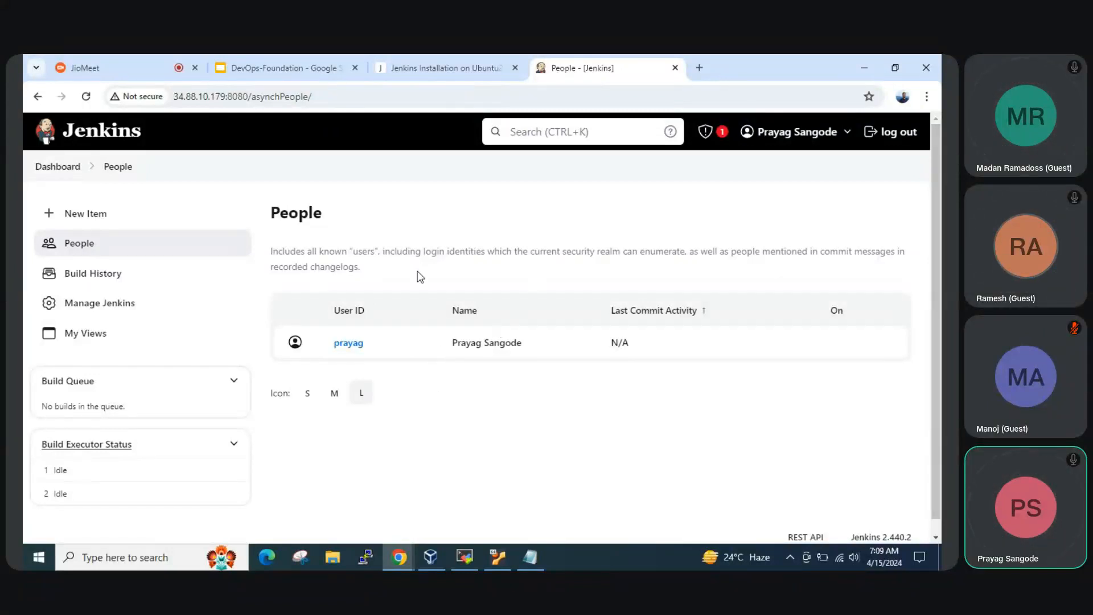
pyautogui.click(108, 274)
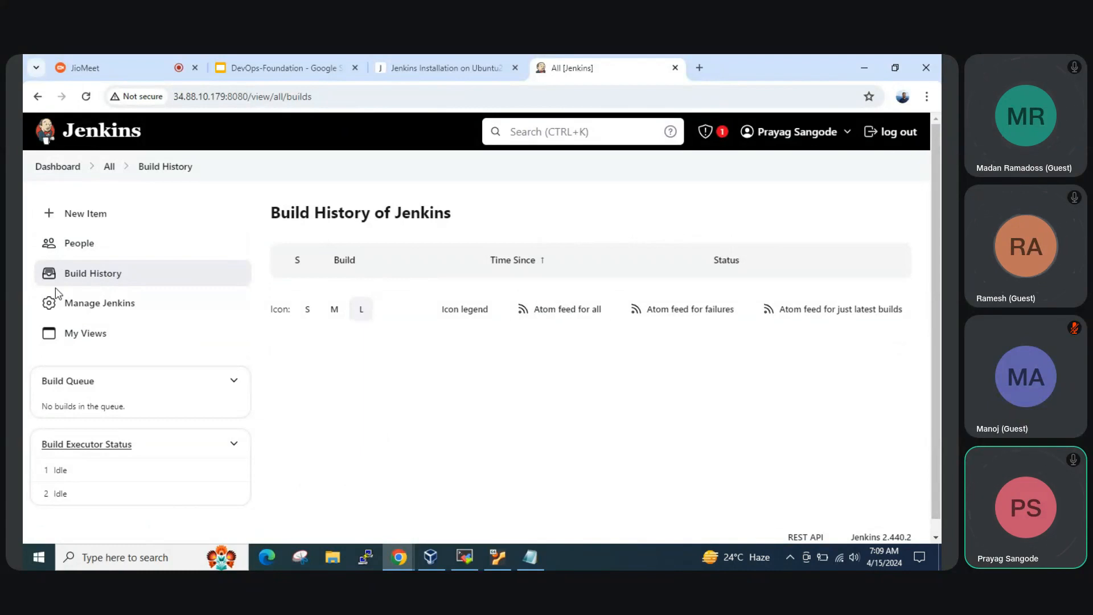
# Open plugin management from the Manage Jenkins page and look through the available and installed plugins
pyautogui.click(109, 312)
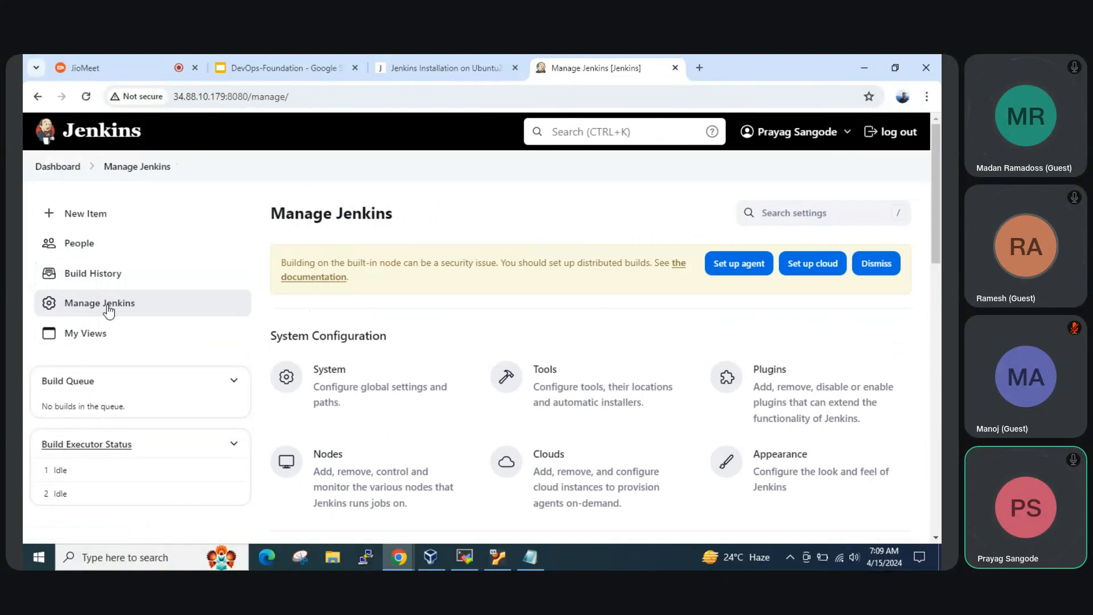
pyautogui.scroll(-2, 441, 402)
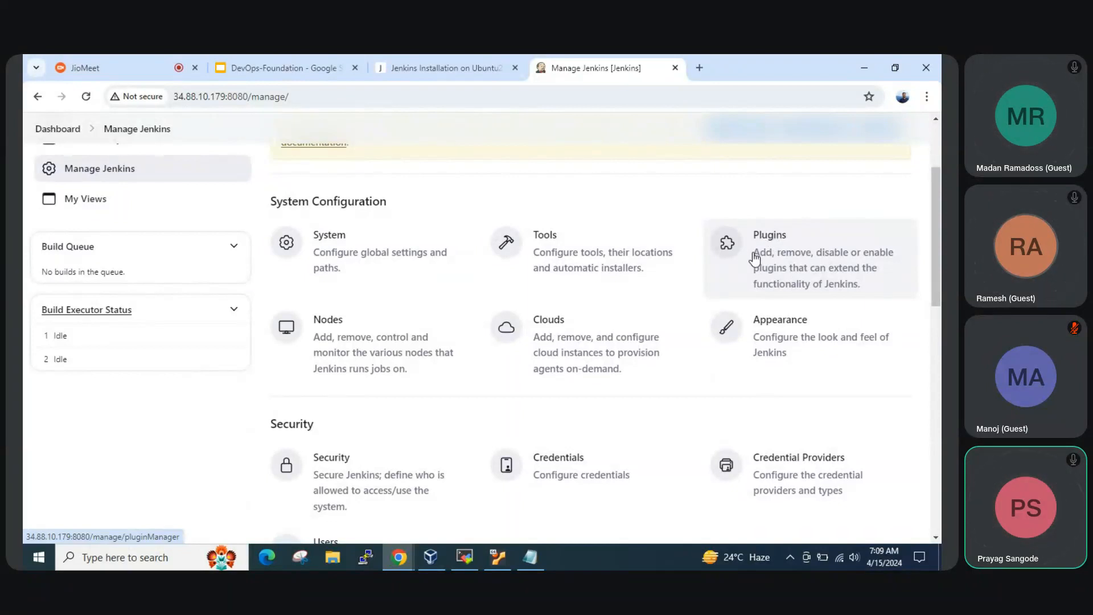
pyautogui.click(814, 269)
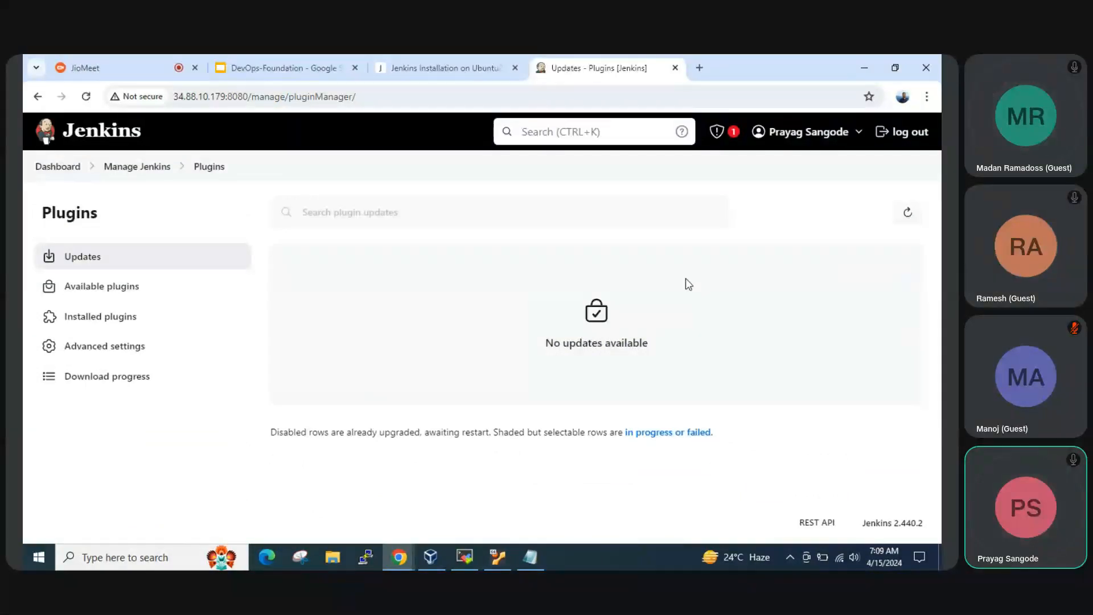
pyautogui.click(123, 288)
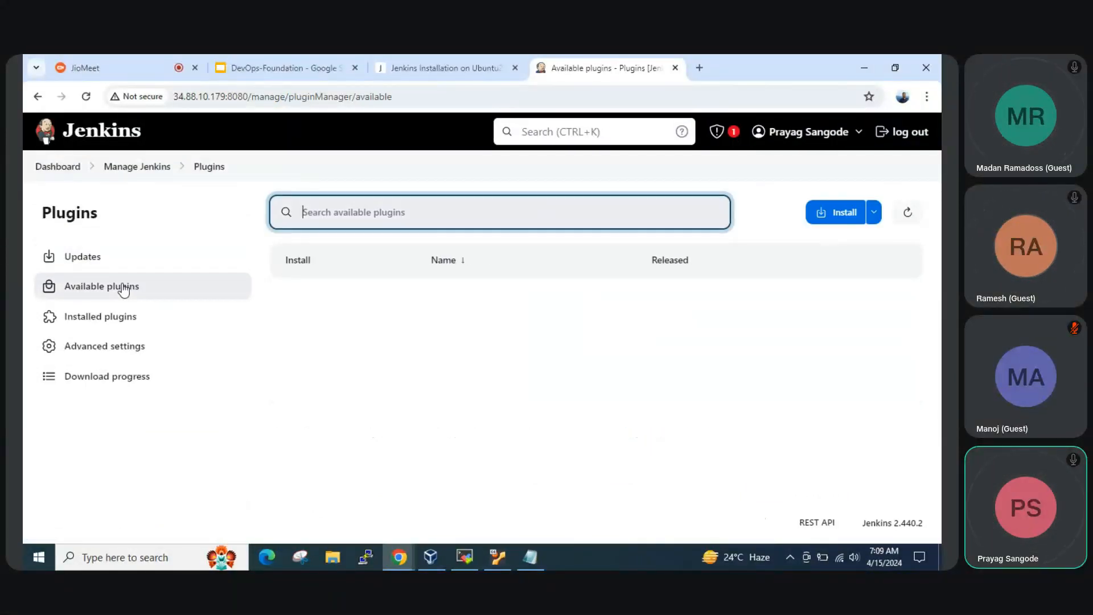
pyautogui.scroll(-10, 466, 369)
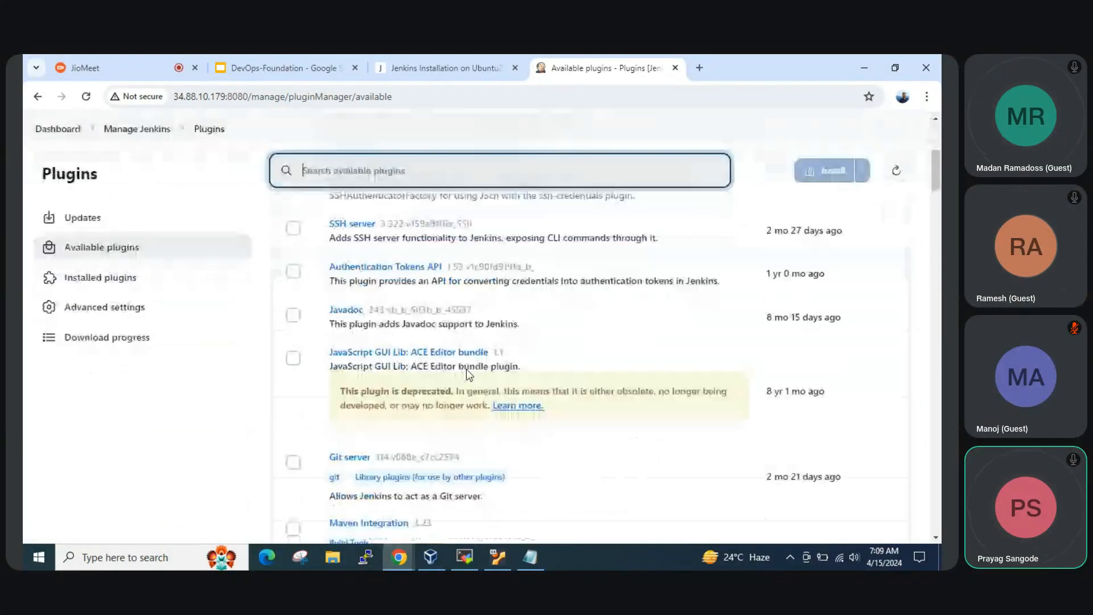
pyautogui.scroll(2, 342, 376)
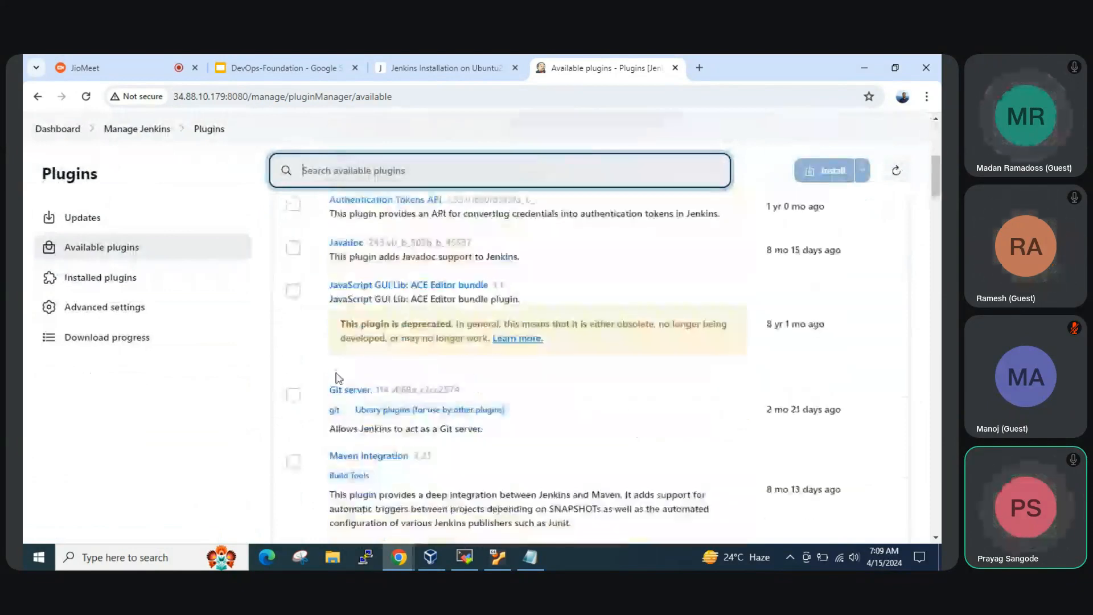
pyautogui.click(108, 278)
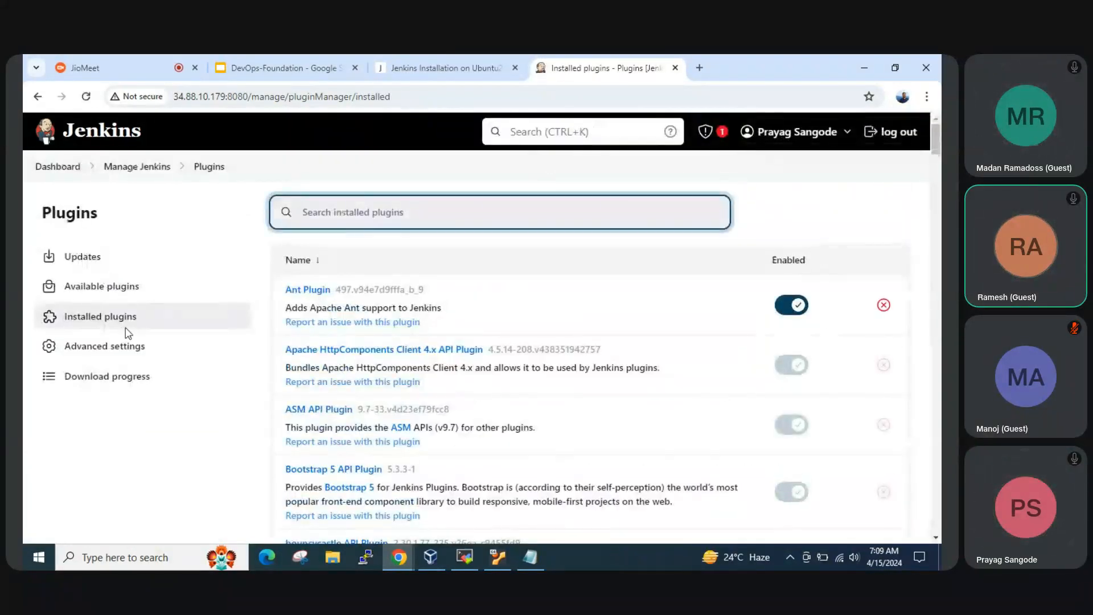
pyautogui.click(100, 284)
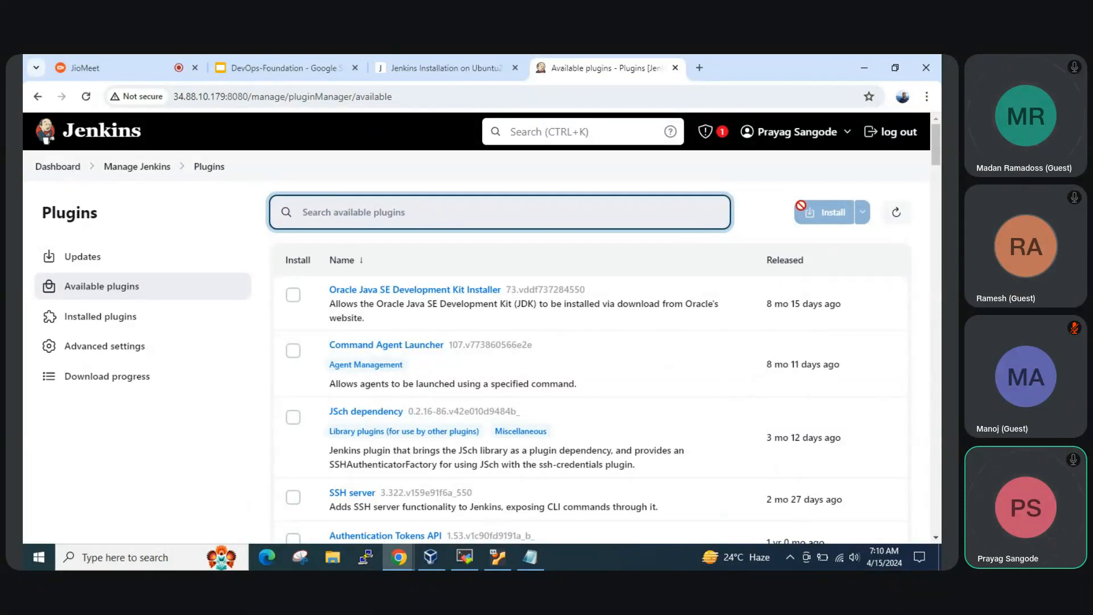
# Return to Manage Jenkins and open the Credentials page to examine the stores scoped to Jenkins
pyautogui.click(150, 168)
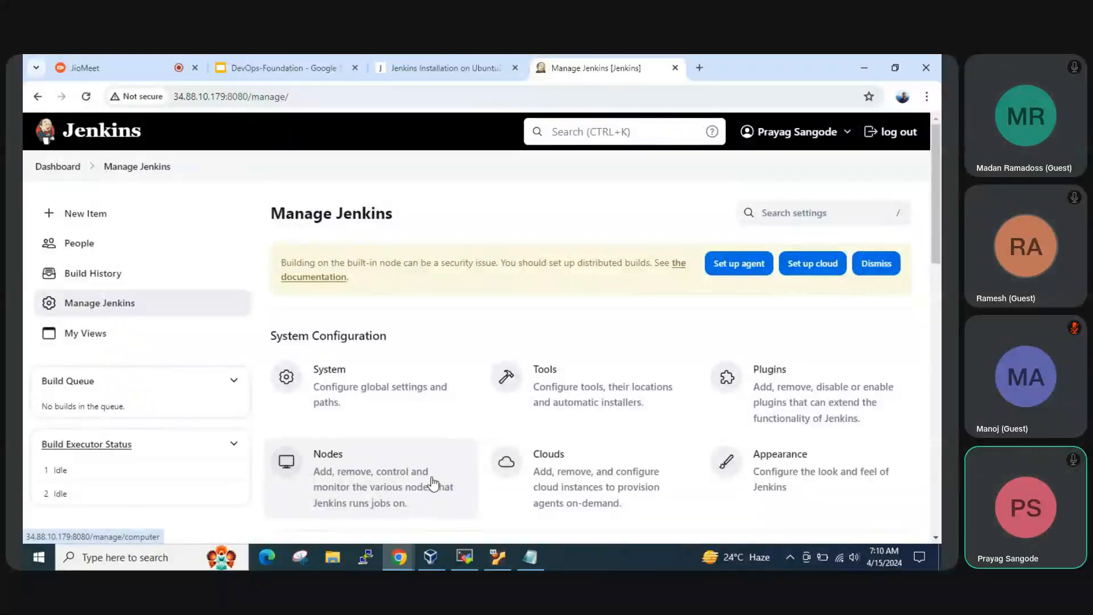
pyautogui.scroll(-1, 432, 481)
pyautogui.scroll(-1, 479, 419)
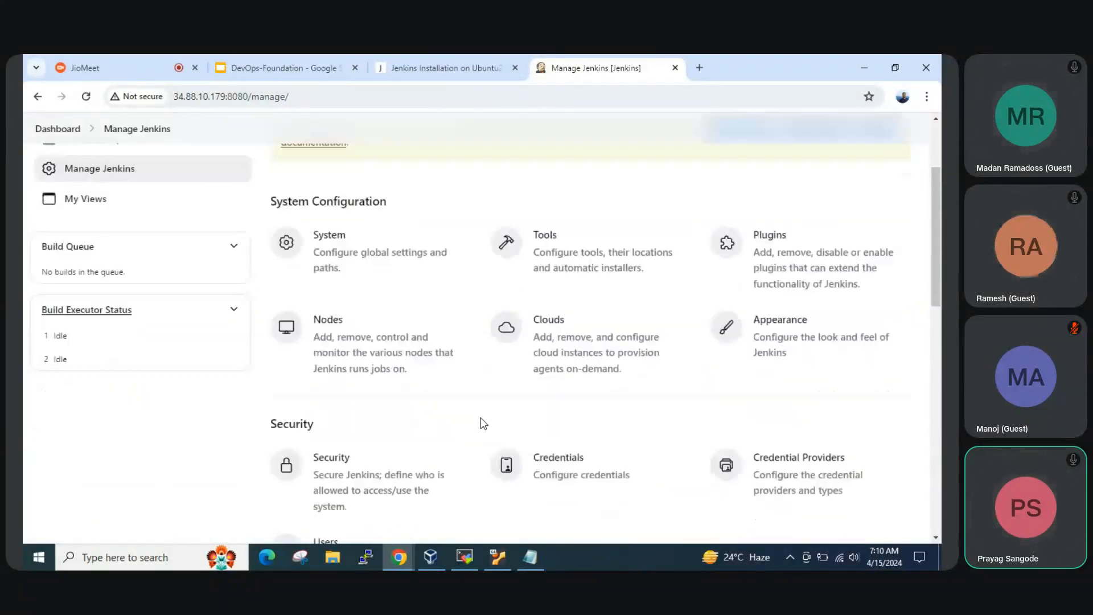
pyautogui.scroll(-1, 397, 480)
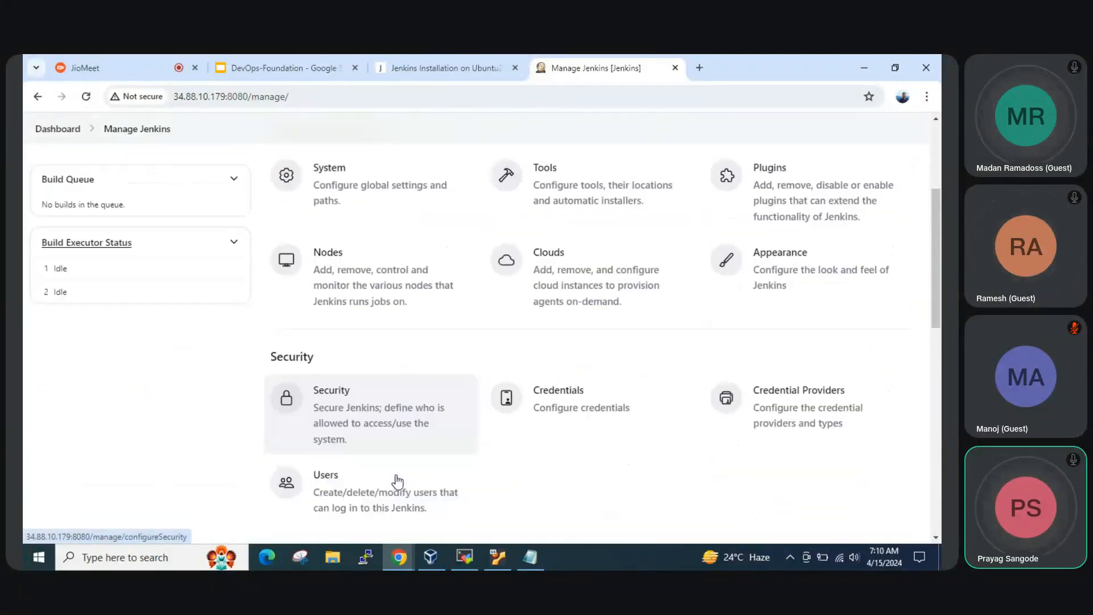
pyautogui.click(532, 411)
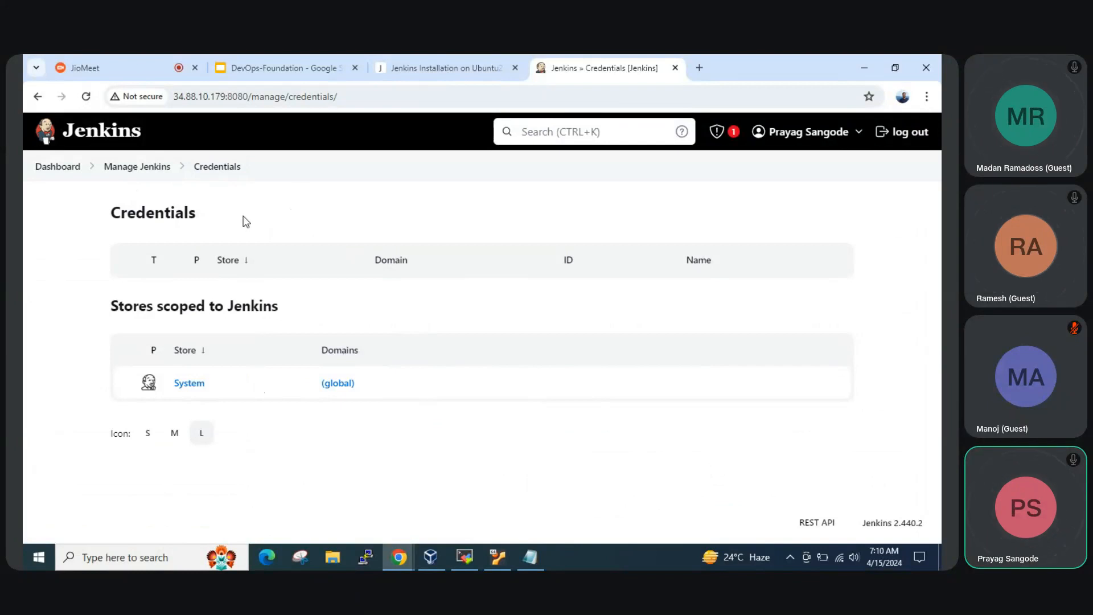
# Look through the Manage Jenkins options down to Tools and Actions, and return to the dashboard by way of the new item page
pyautogui.click(134, 170)
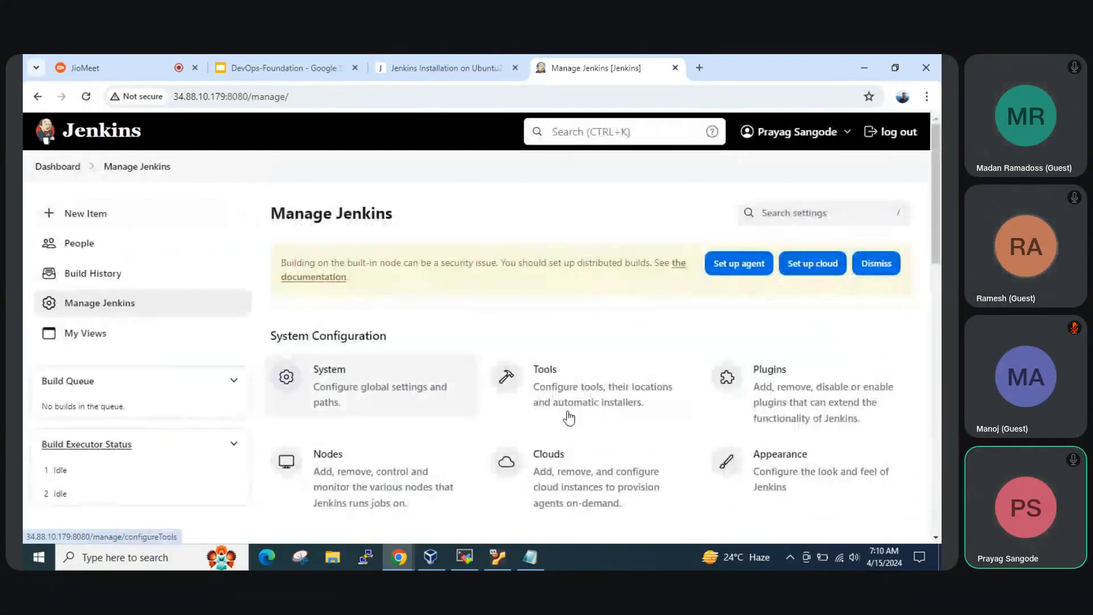
pyautogui.scroll(-2, 569, 418)
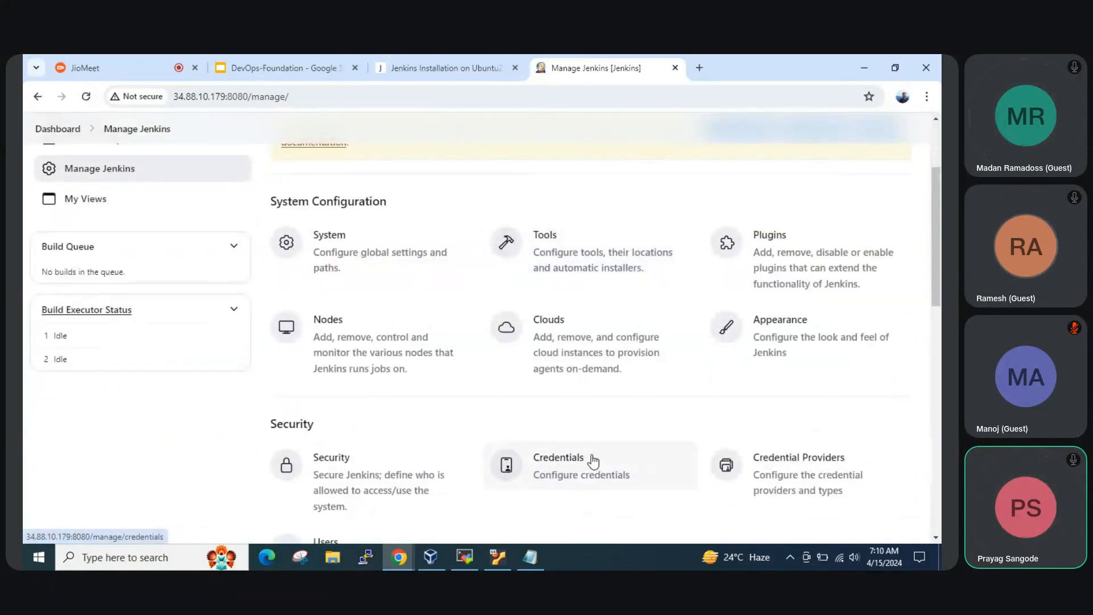
pyautogui.scroll(-2, 603, 478)
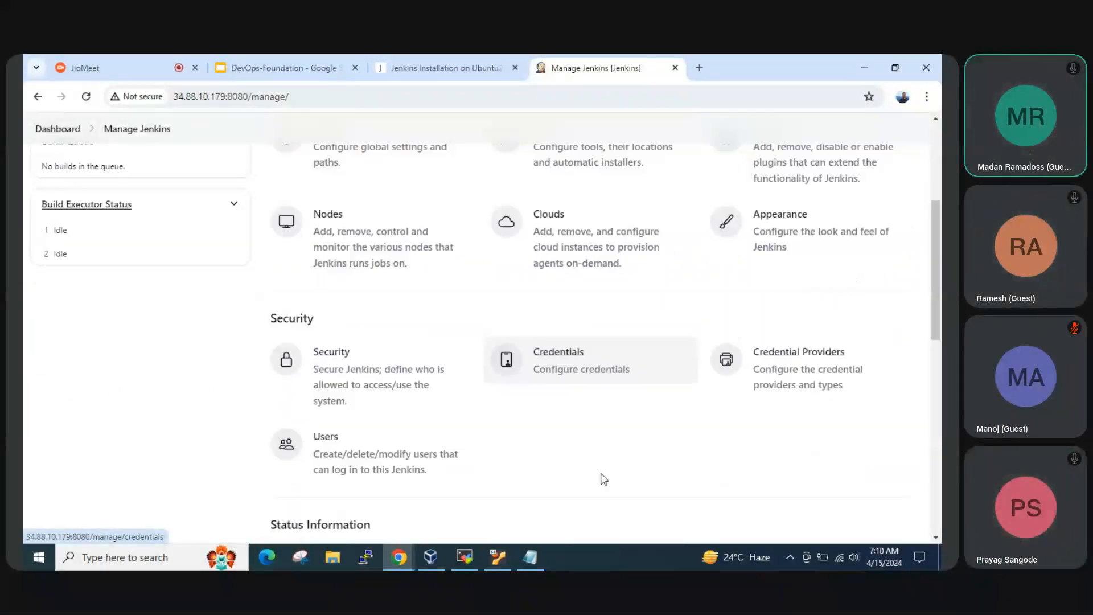
pyautogui.scroll(-6, 604, 478)
pyautogui.scroll(-2, 354, 387)
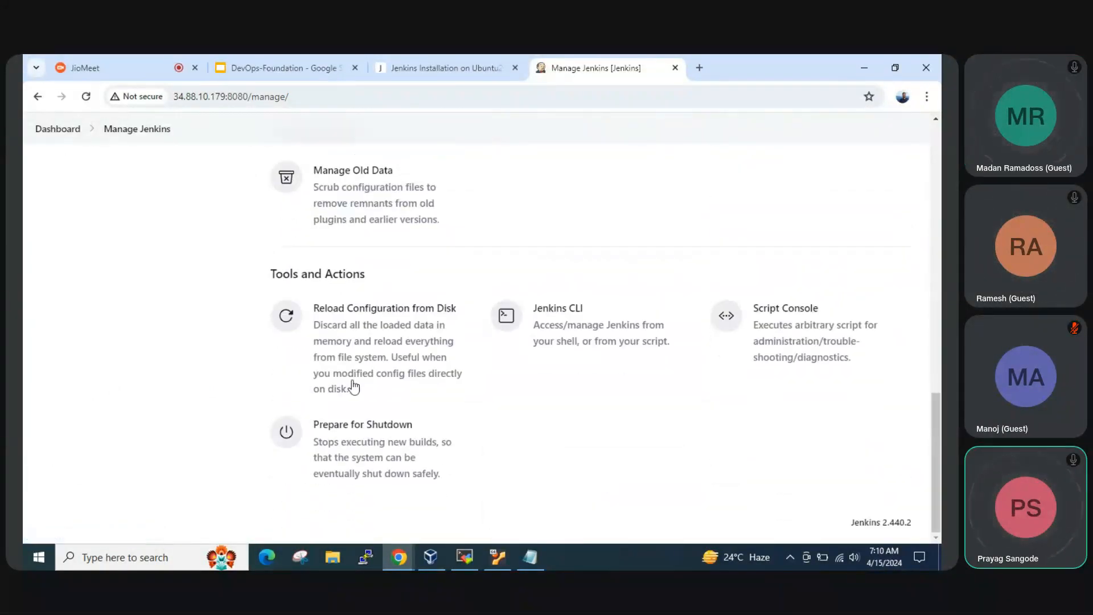
pyautogui.scroll(10, 594, 325)
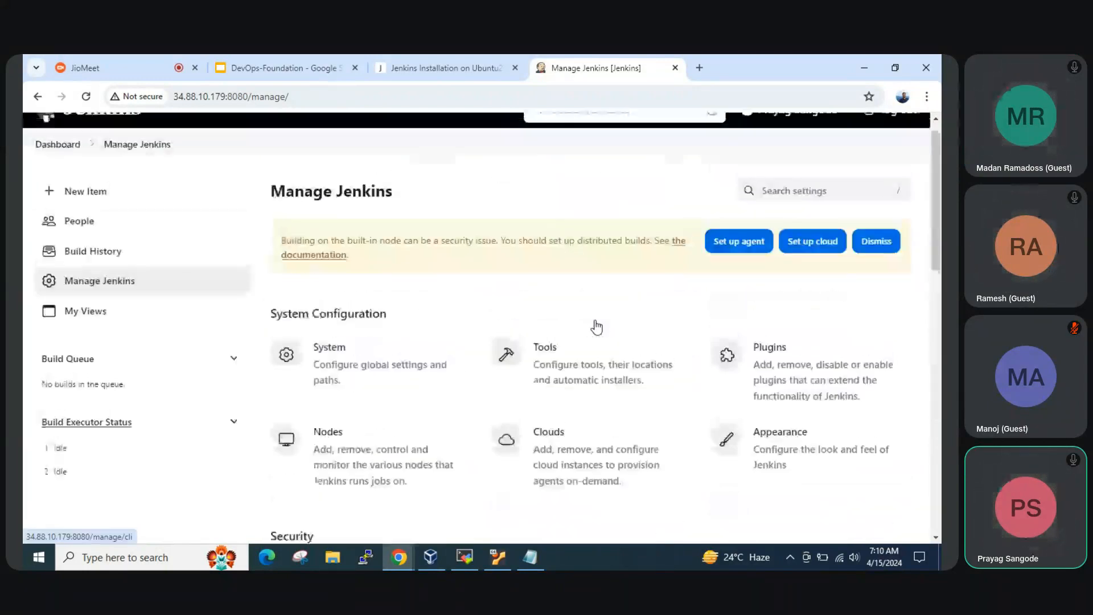
pyautogui.click(71, 225)
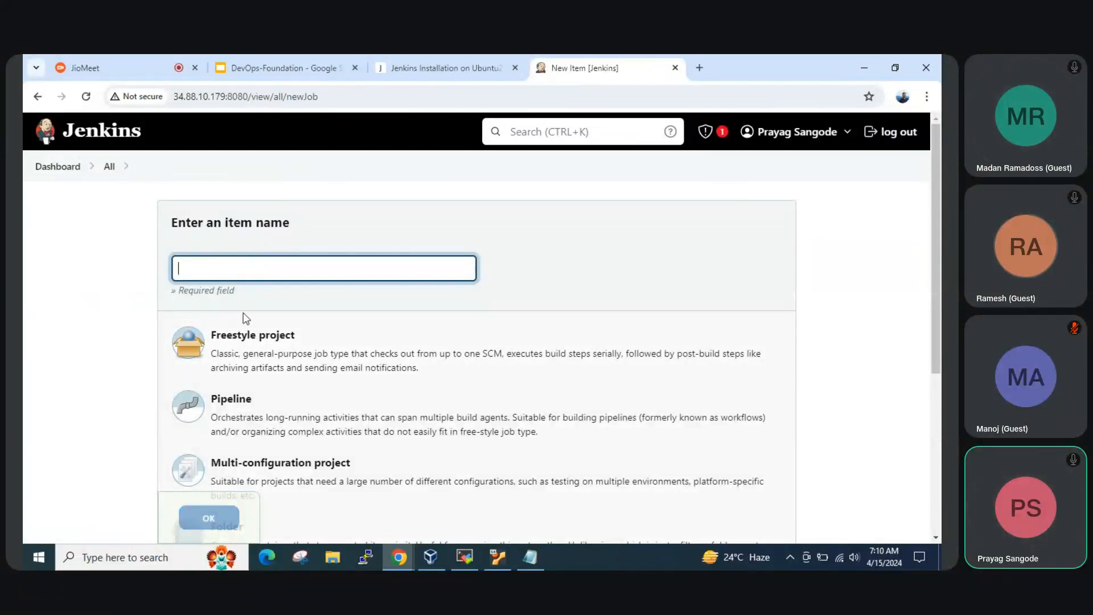
pyautogui.click(58, 167)
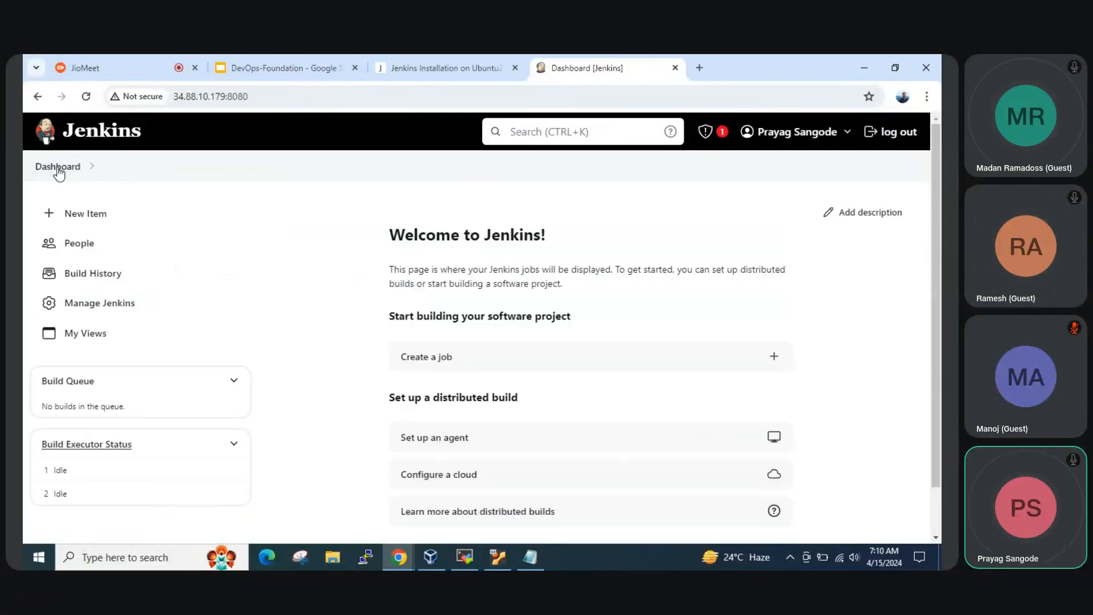